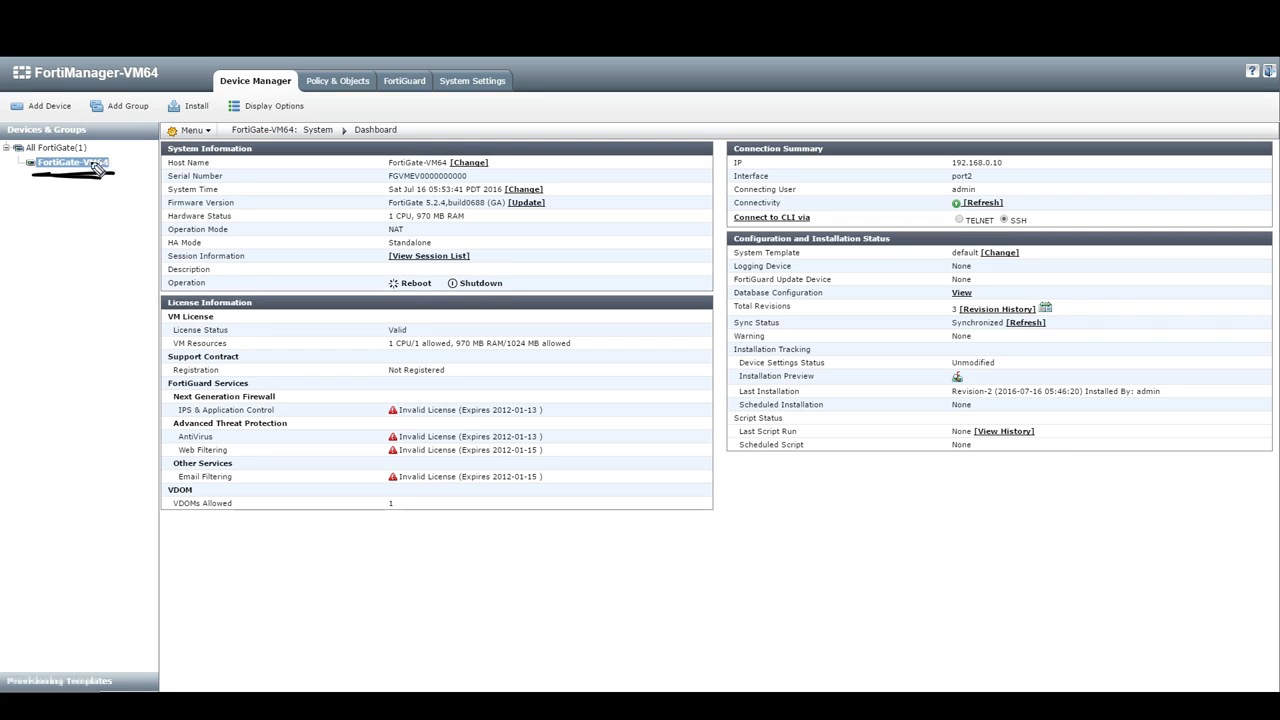
mouse_move(155, 123)
mouse_down()
mouse_move(145, 498)
mouse_move(134, 499)
mouse_up()
mouse_move(1196, 115)
mouse_down()
mouse_move(1230, 122)
mouse_move(1188, 482)
mouse_move(1136, 476)
mouse_up()
mouse_move(432, 97)
mouse_down()
mouse_move(500, 98)
mouse_move(492, 64)
mouse_move(434, 95)
mouse_up()
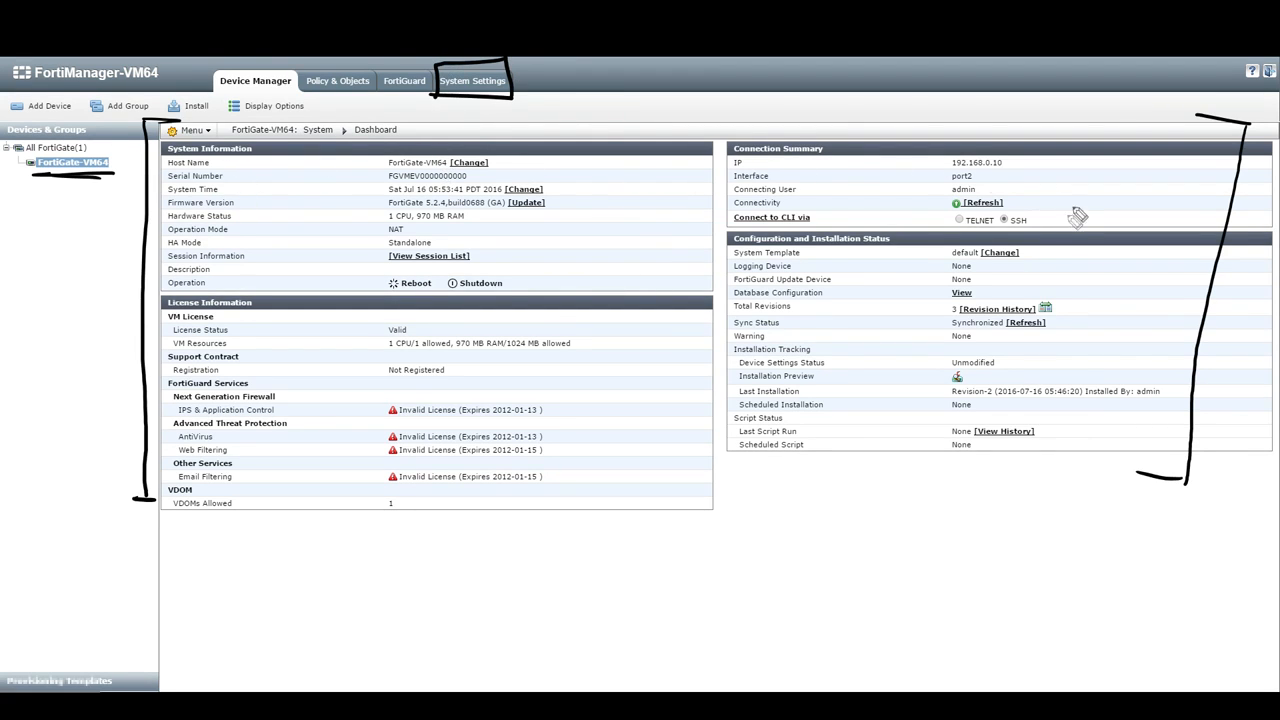
drag(999, 230, 1012, 234)
drag(953, 183, 1025, 171)
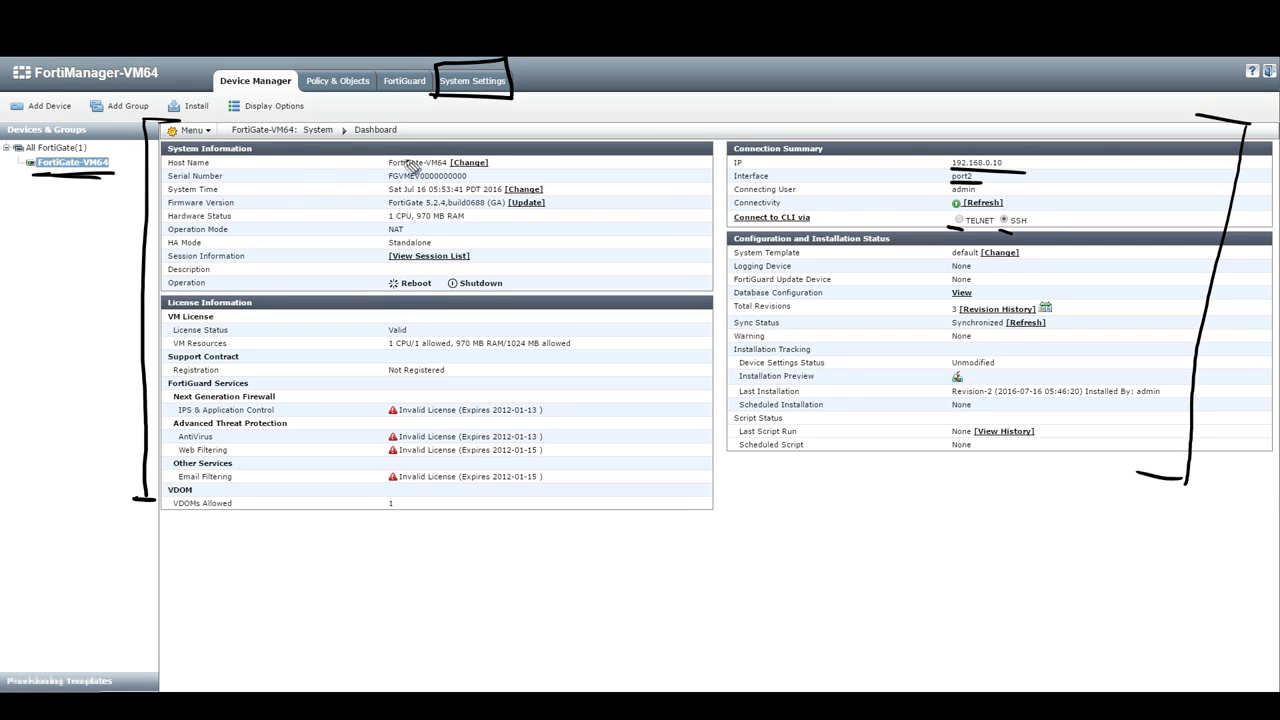
mouse_move(382, 173)
mouse_down()
mouse_move(446, 169)
mouse_move(476, 186)
mouse_up()
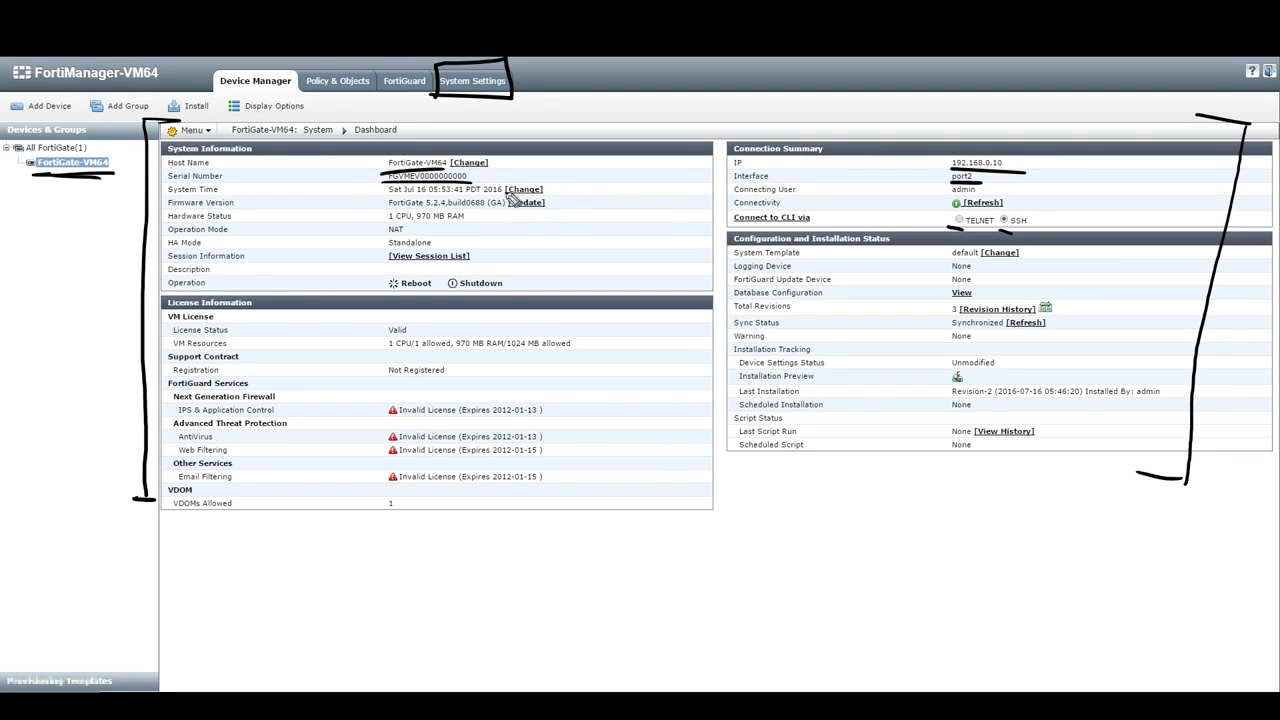
mouse_move(556, 188)
mouse_down()
mouse_move(589, 183)
mouse_move(606, 197)
mouse_up()
drag(471, 217, 506, 211)
drag(380, 228, 502, 228)
drag(490, 228, 567, 240)
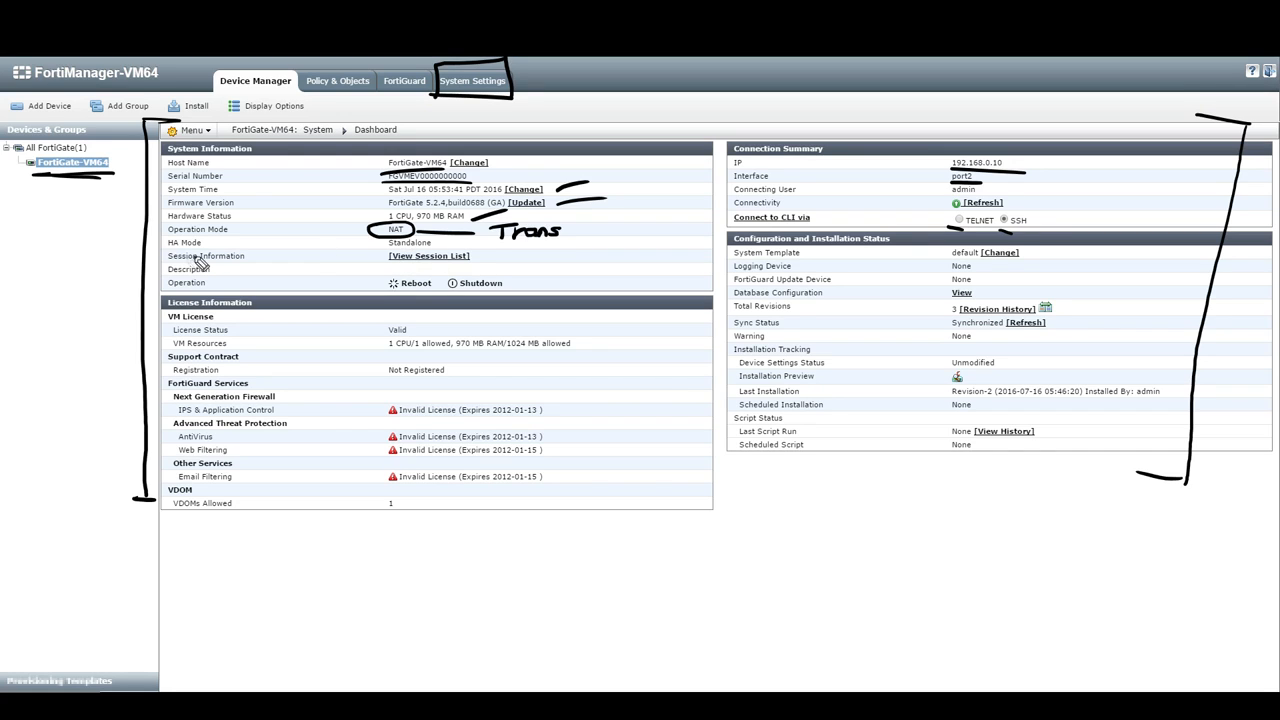
drag(156, 243, 205, 243)
drag(318, 246, 398, 244)
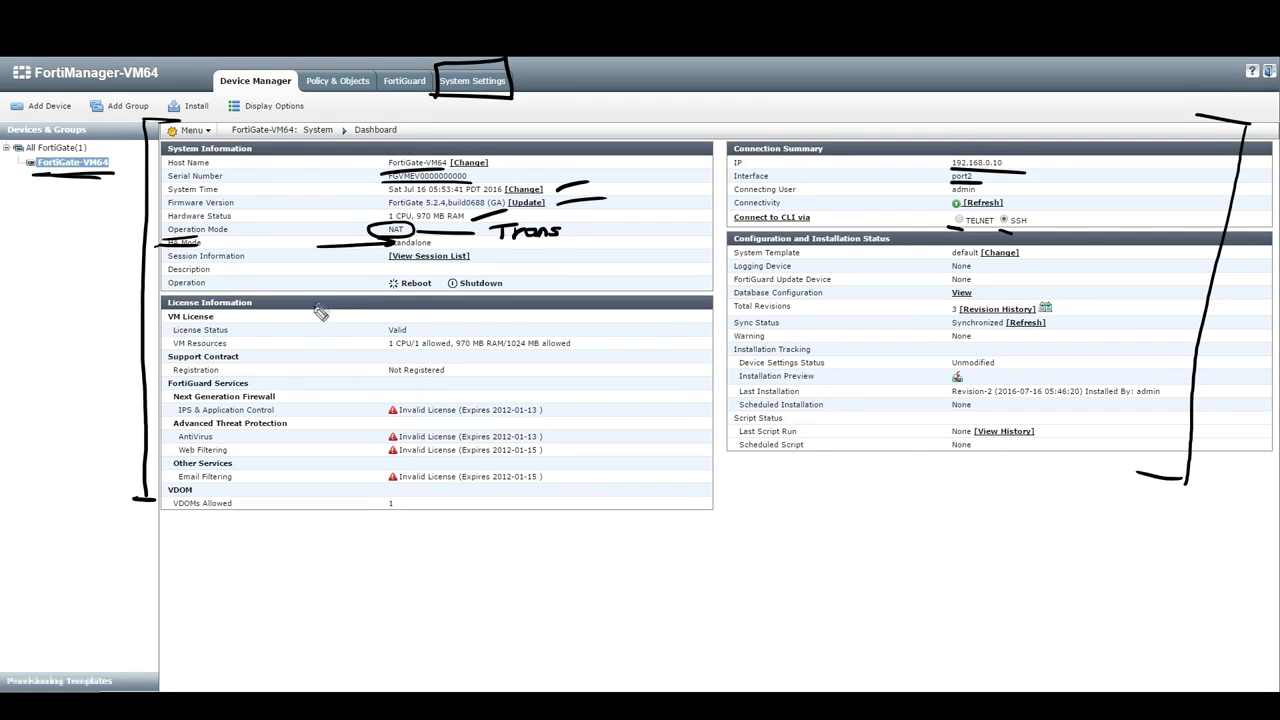
drag(380, 298, 524, 296)
mouse_move(302, 311)
mouse_down()
mouse_move(572, 304)
mouse_move(573, 557)
mouse_move(352, 537)
mouse_up()
drag(305, 340, 340, 362)
drag(340, 341, 303, 362)
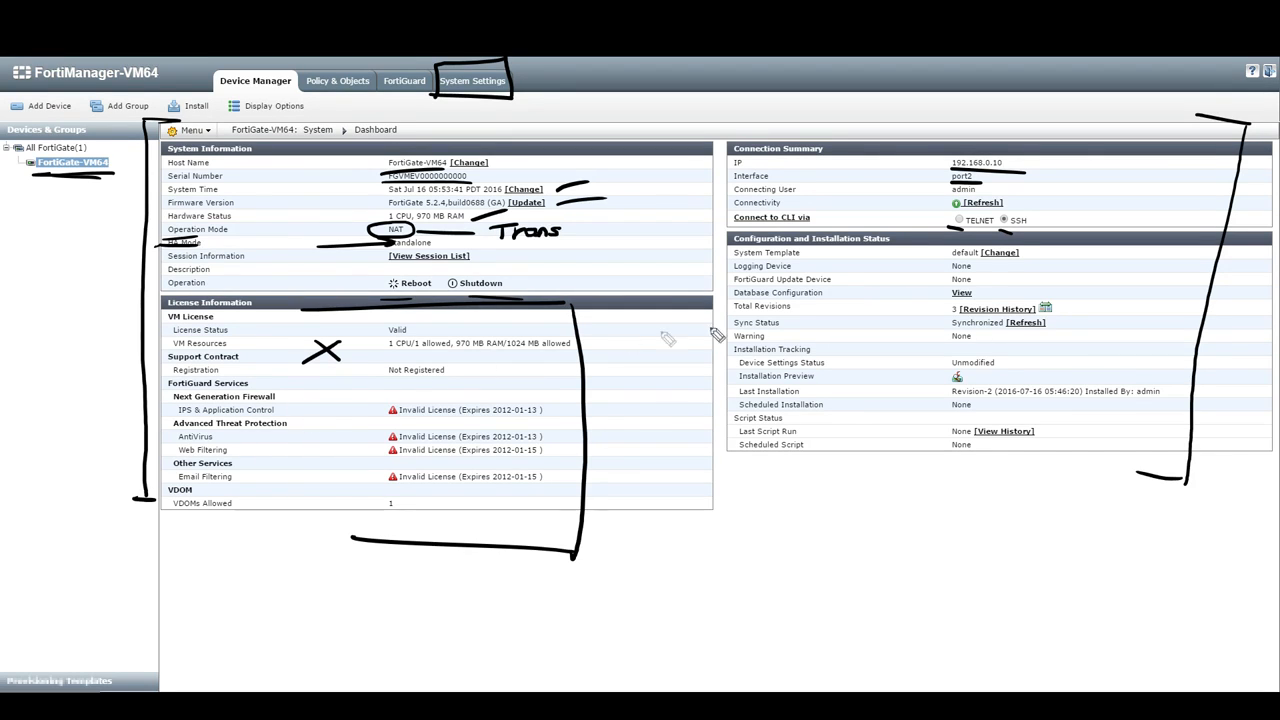
drag(730, 244, 890, 244)
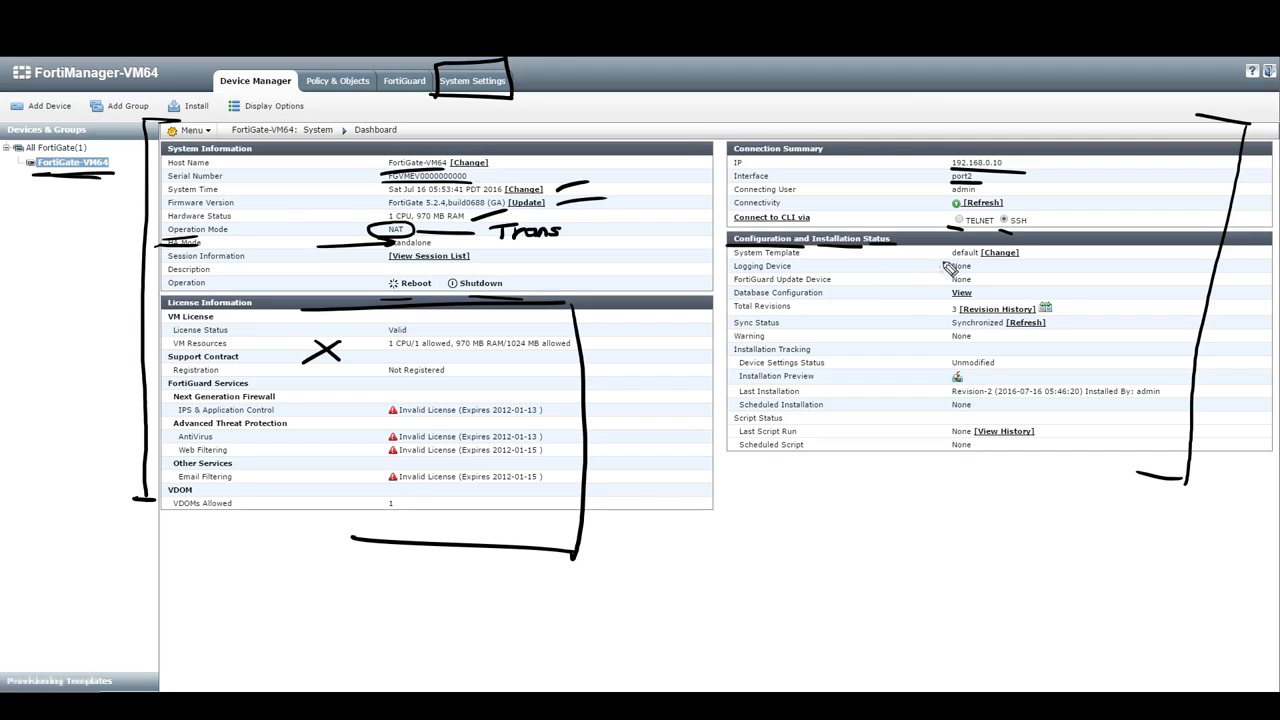
mouse_move(812, 251)
mouse_down()
mouse_move(940, 260)
mouse_move(918, 266)
mouse_up()
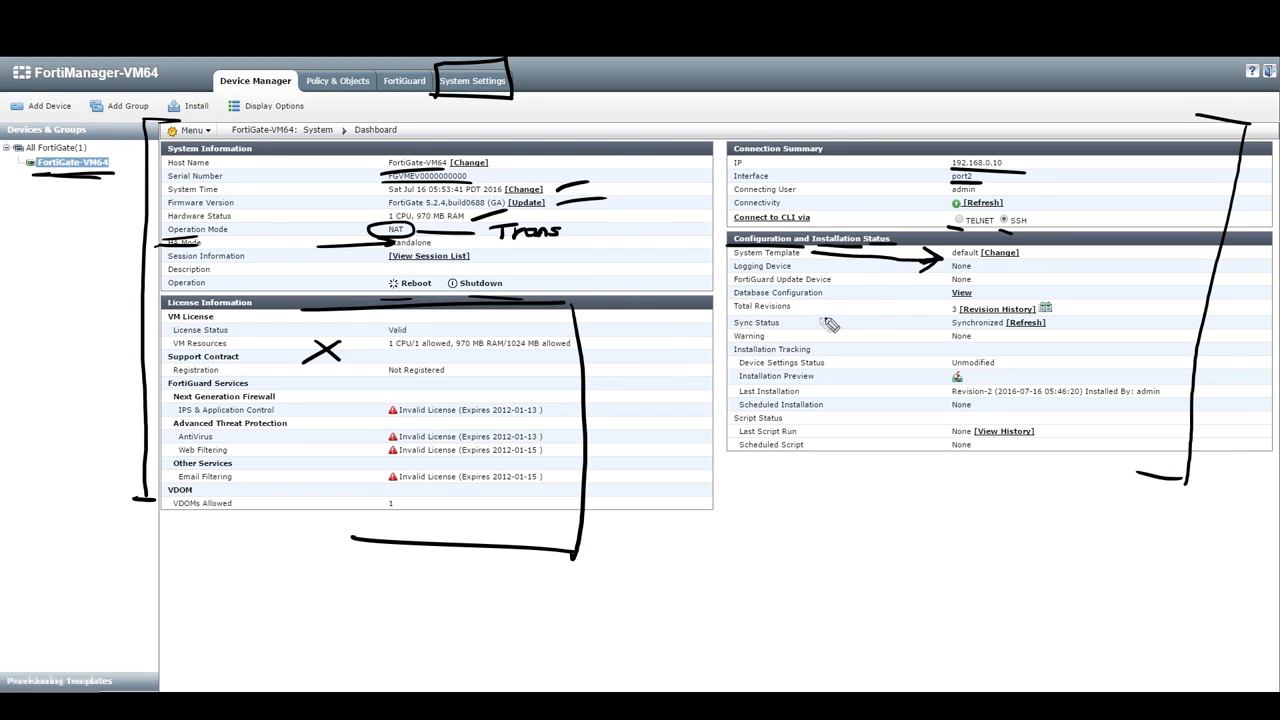
drag(808, 307, 957, 323)
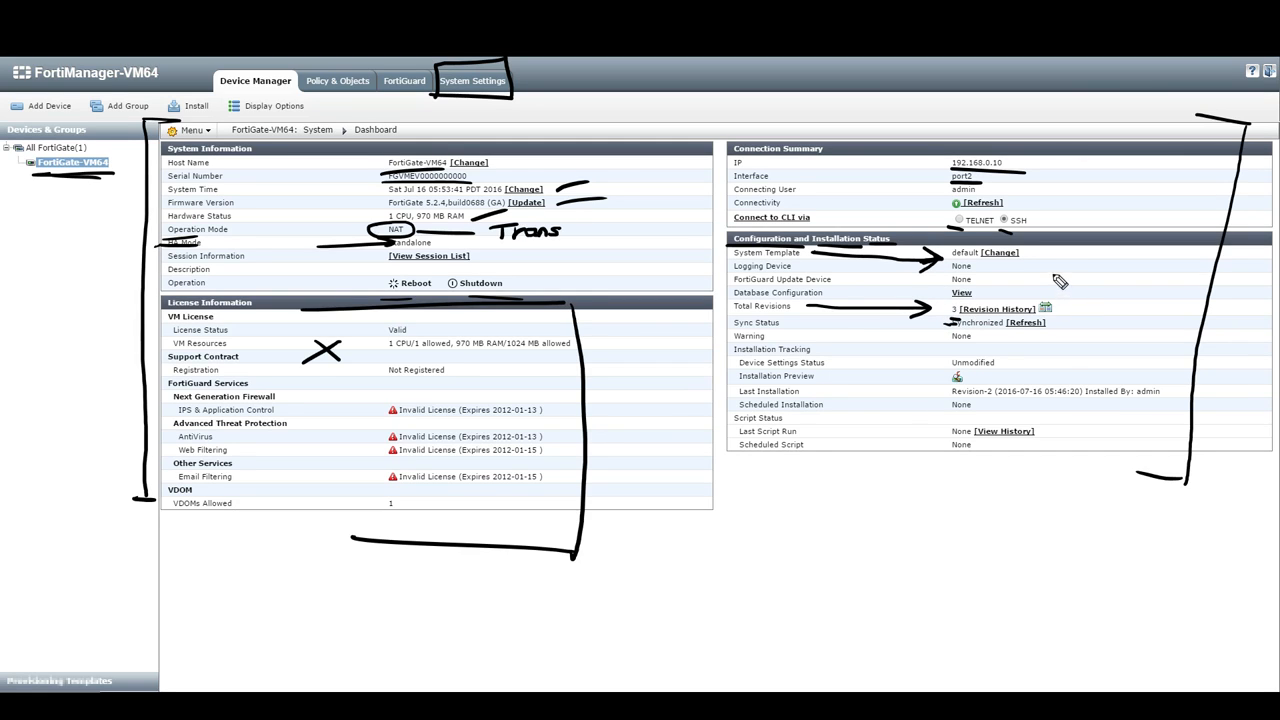
mouse_move(935, 294)
mouse_down()
mouse_move(1062, 298)
mouse_move(907, 309)
mouse_up()
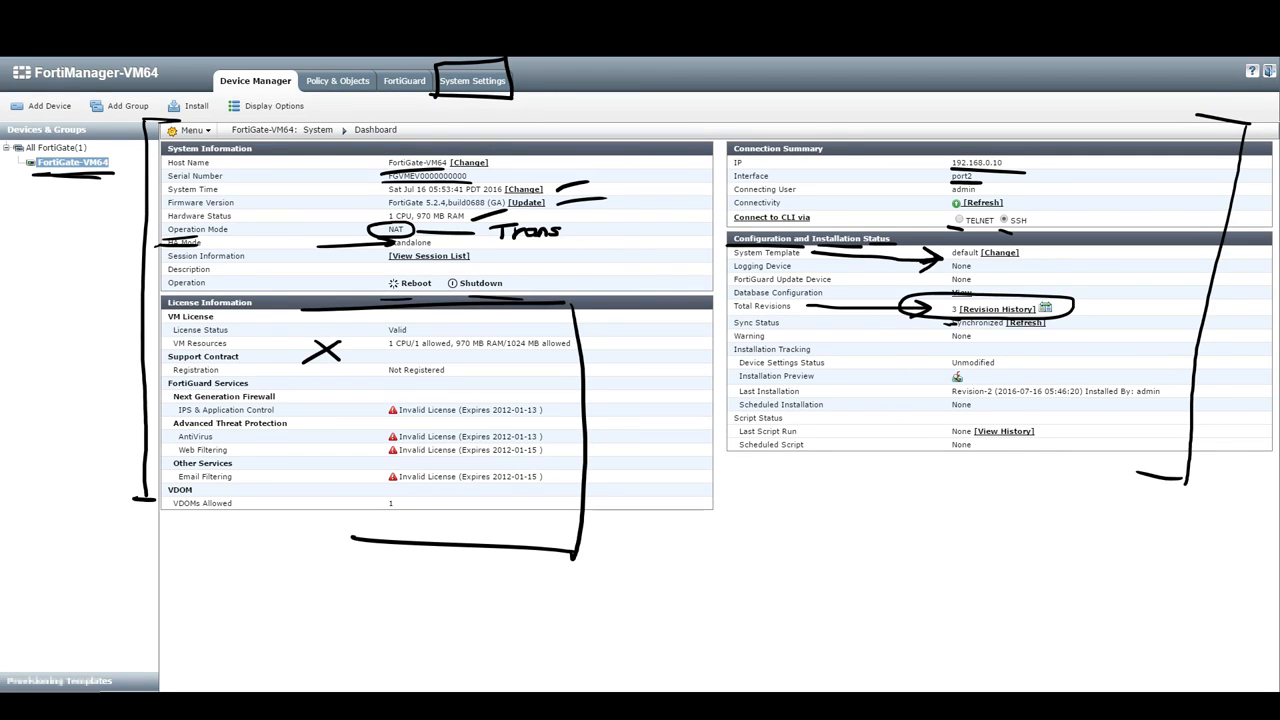
click(985, 322)
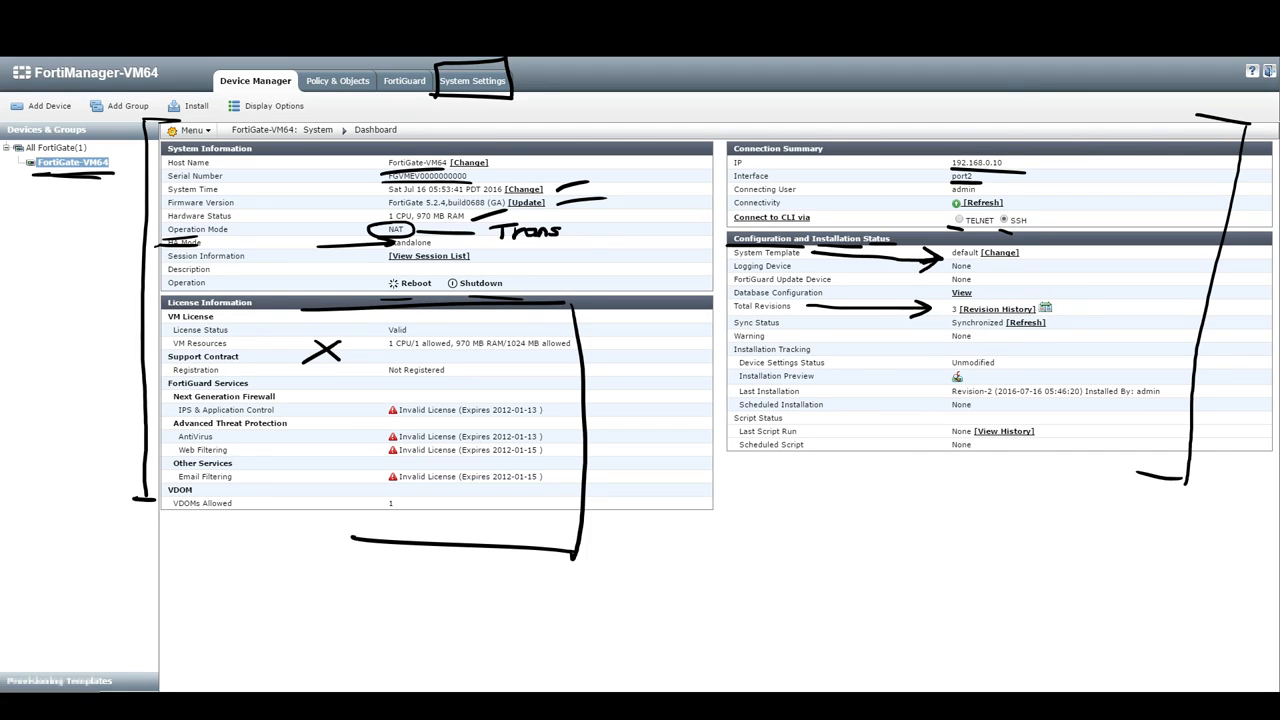
mouse_move(812, 326)
mouse_down()
mouse_move(922, 322)
mouse_move(898, 344)
mouse_up()
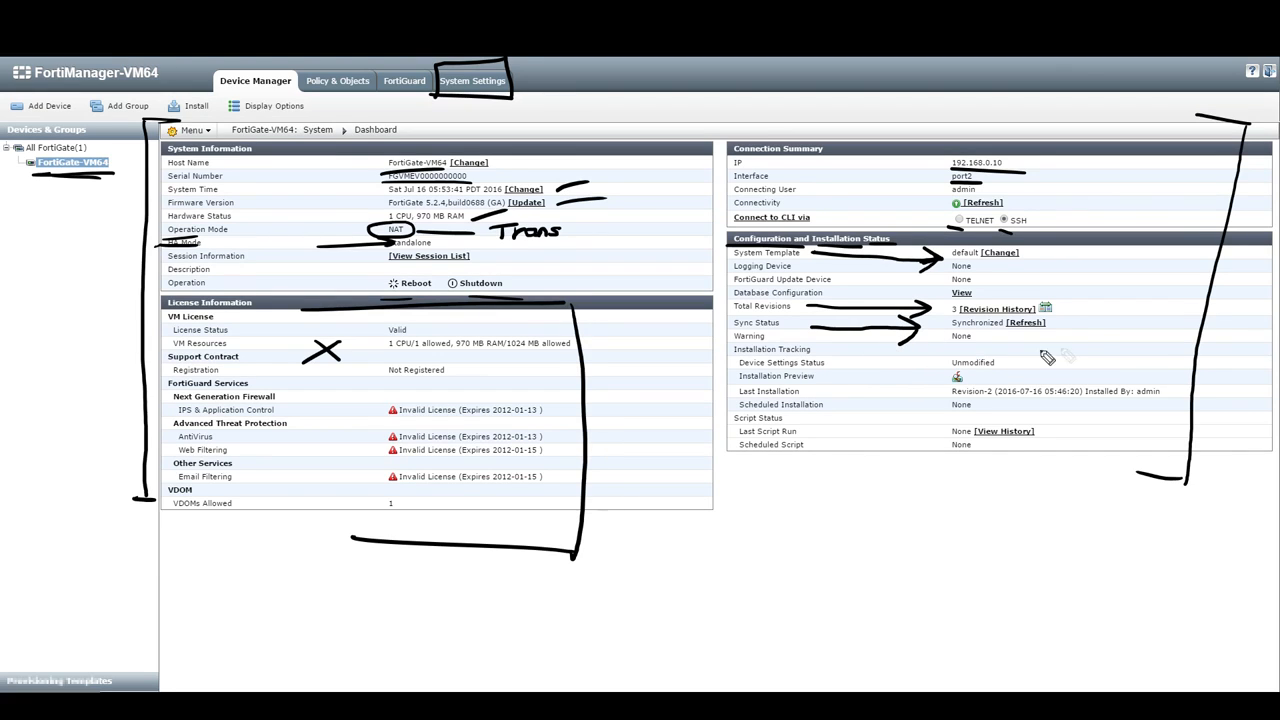
drag(1056, 322, 1112, 308)
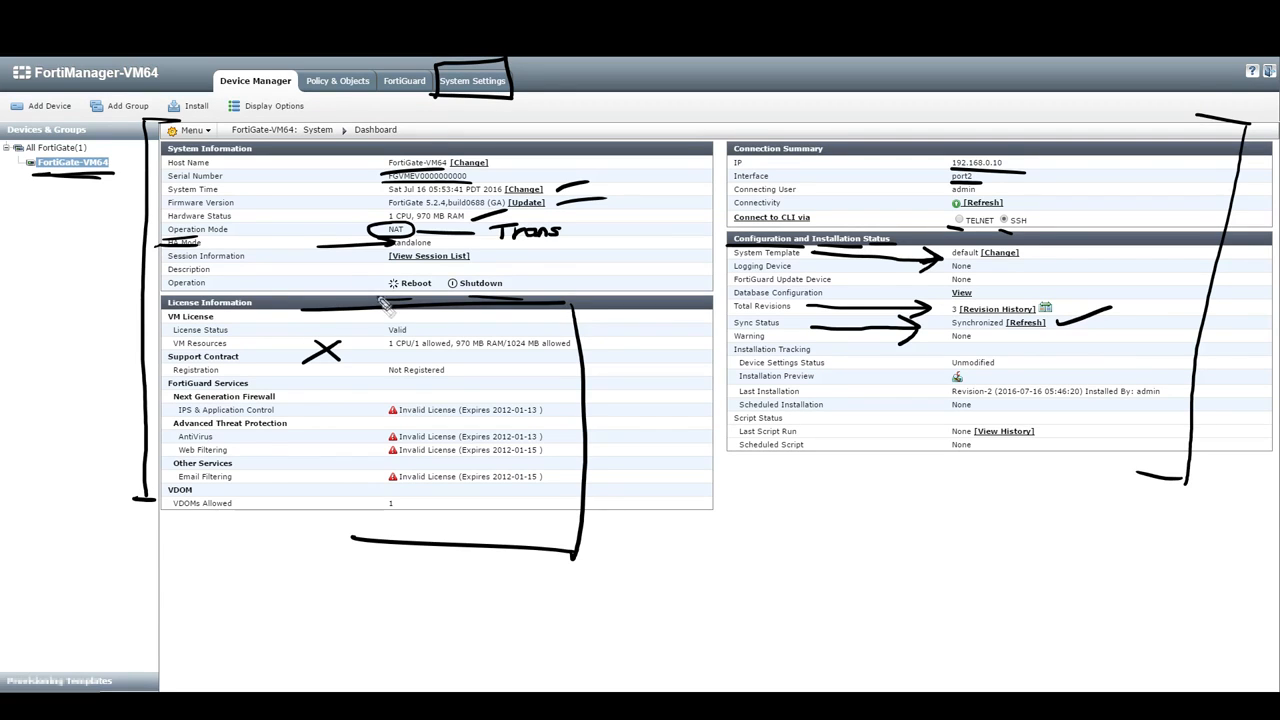
mouse_move(716, 343)
mouse_down()
mouse_move(1022, 352)
mouse_move(1030, 408)
mouse_up()
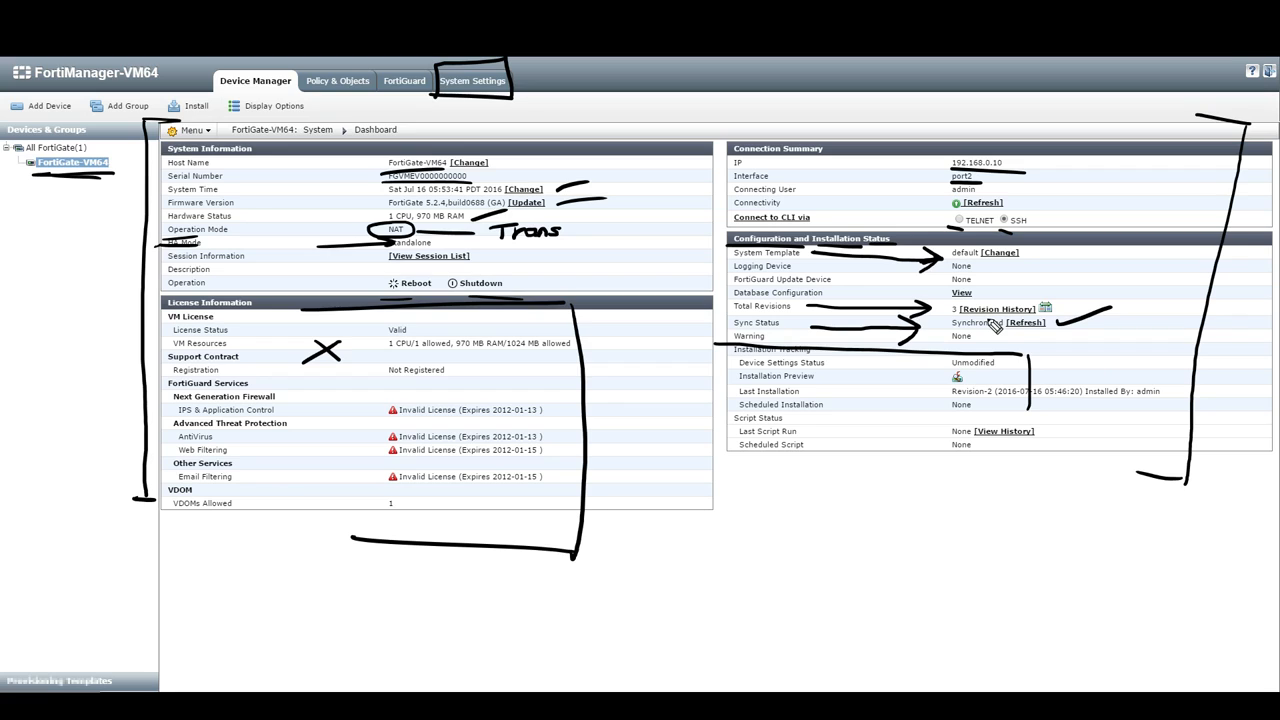
mouse_move(913, 406)
mouse_down()
mouse_move(945, 397)
mouse_move(912, 492)
mouse_up()
mouse_move(966, 372)
mouse_down()
mouse_move(950, 405)
mouse_move(962, 372)
mouse_up()
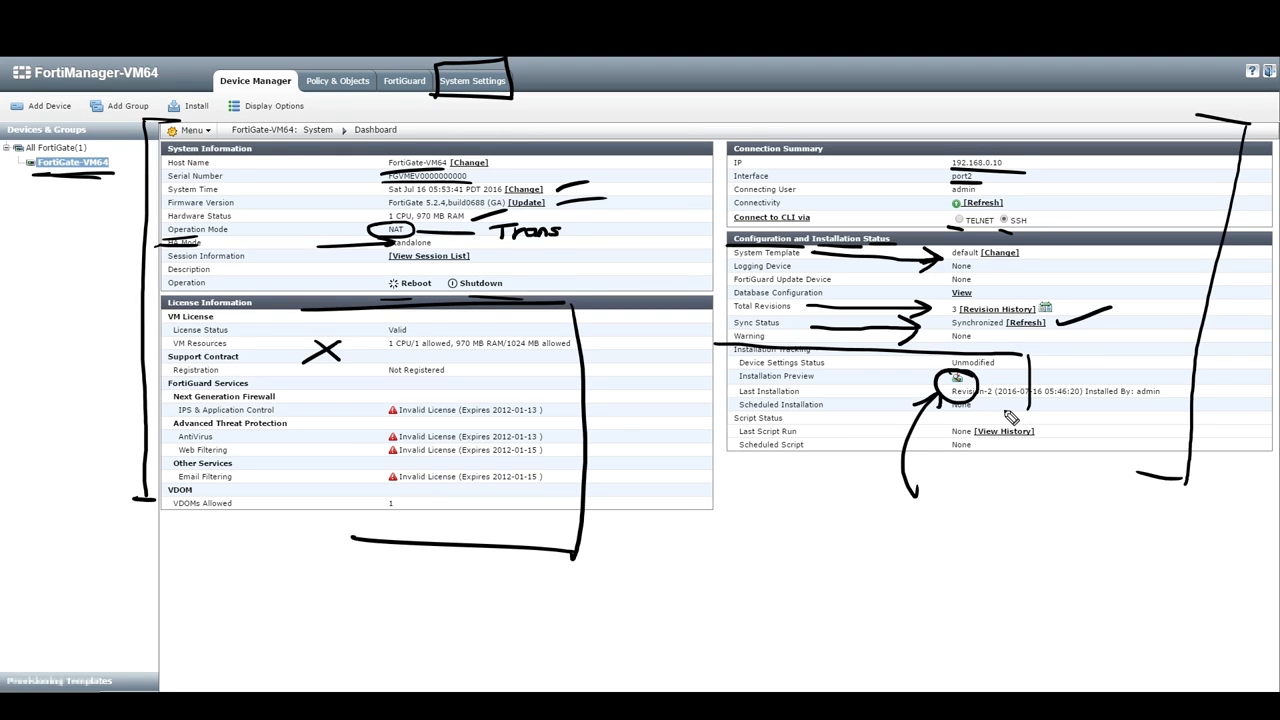
drag(838, 364, 945, 363)
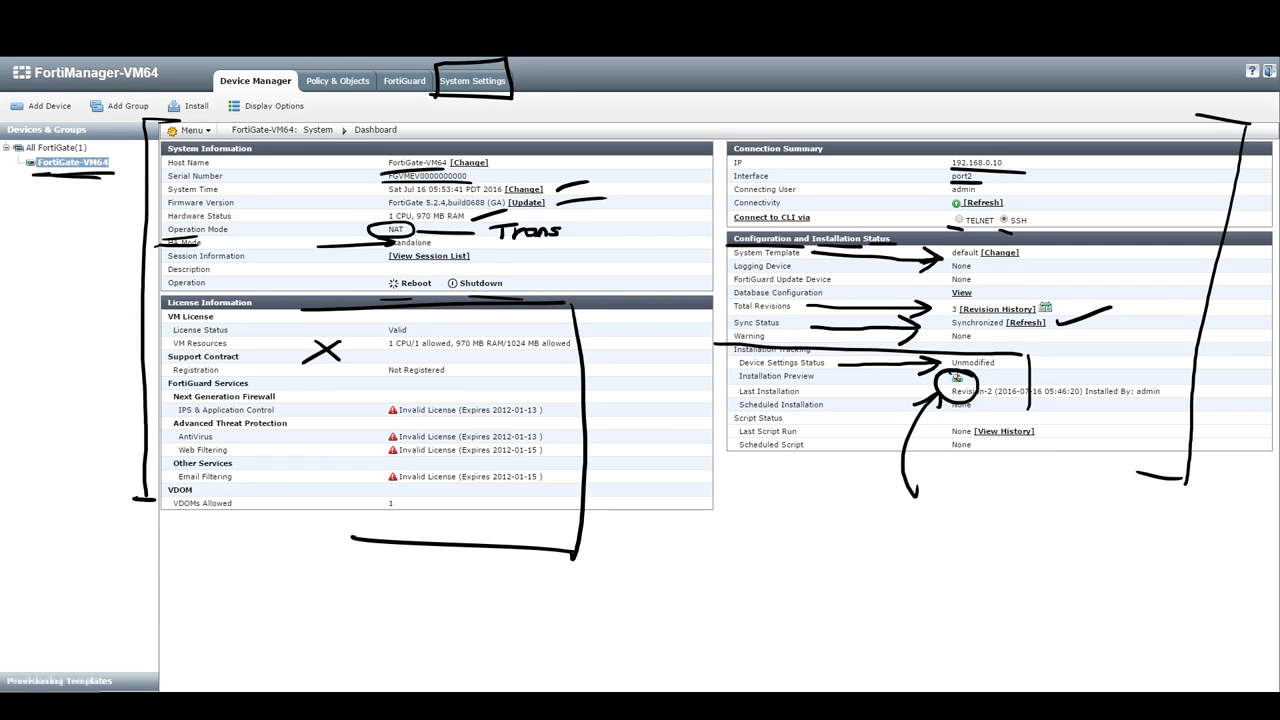
key(e)
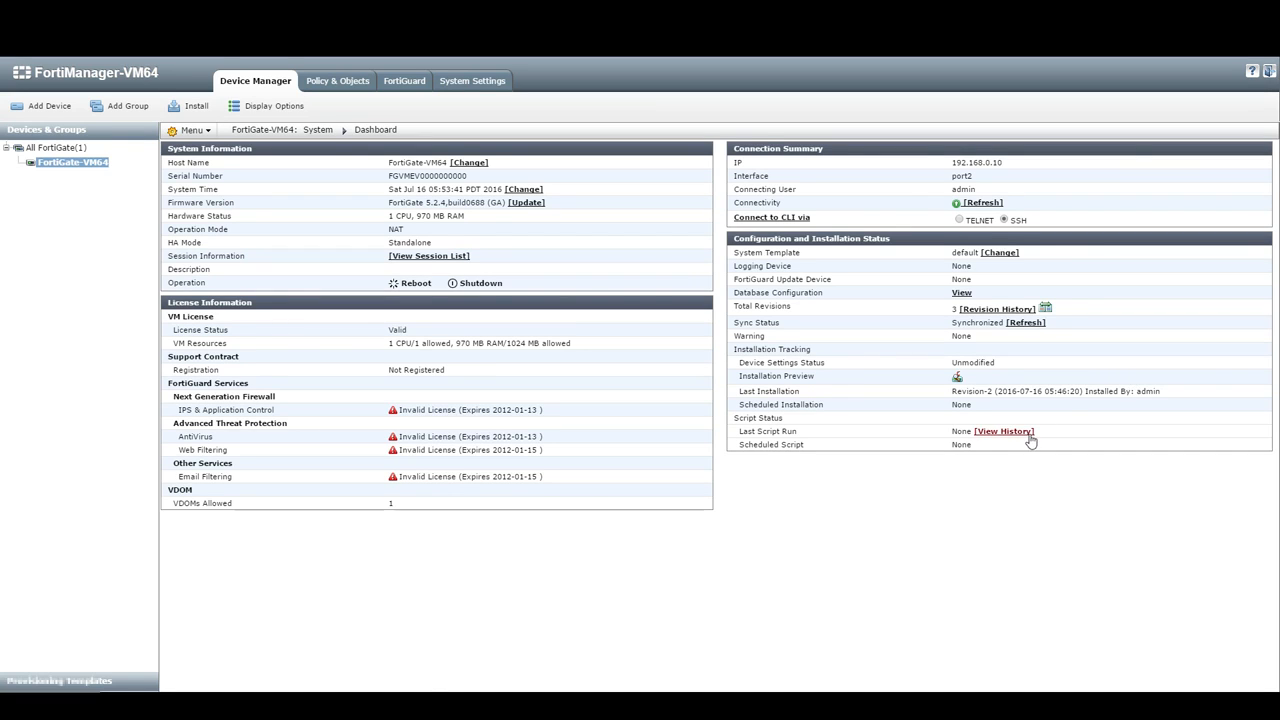
Step: Browse the Menu's System and VPN sections, then open Display Options to customize device tabs
click(209, 133)
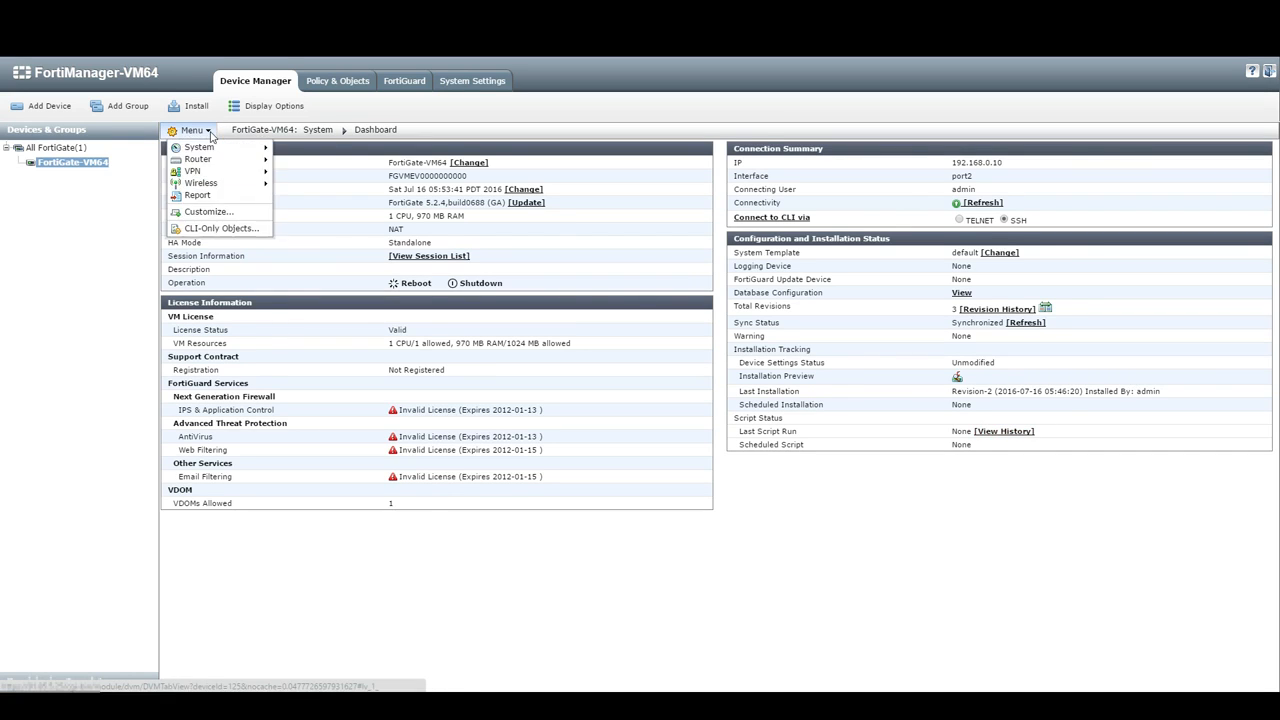
mouse_move(211, 152)
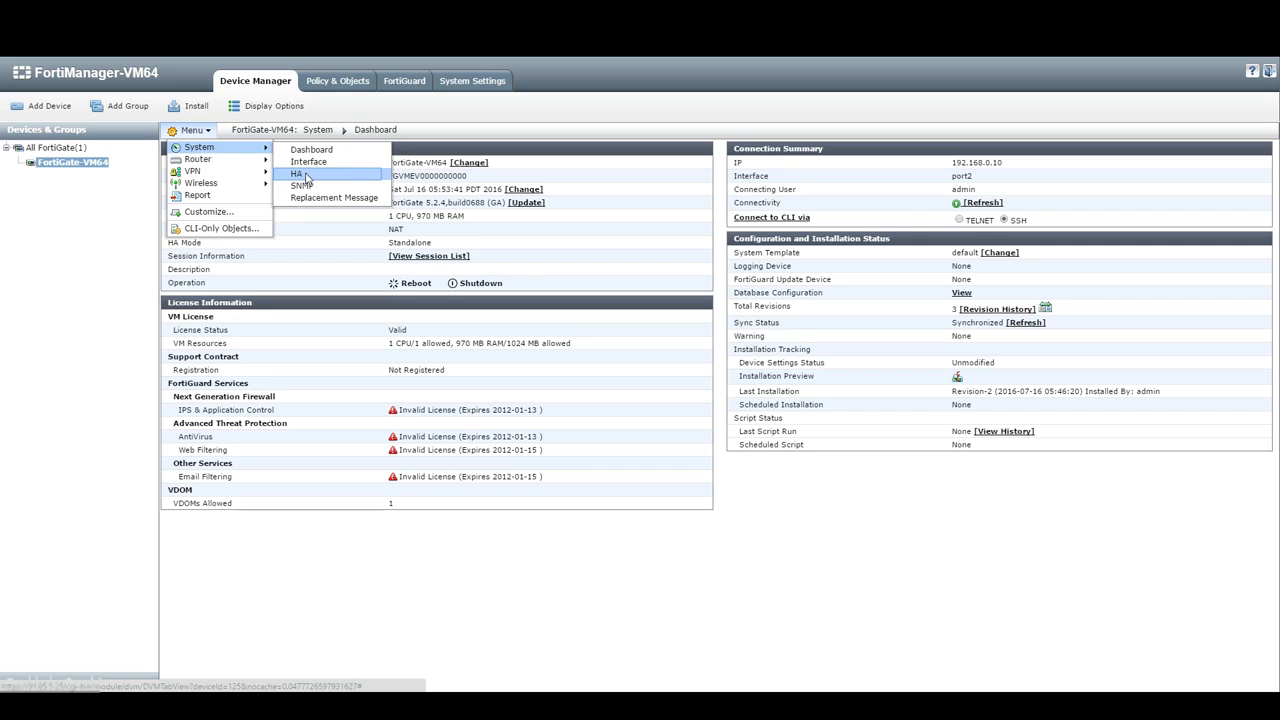
mouse_move(262, 172)
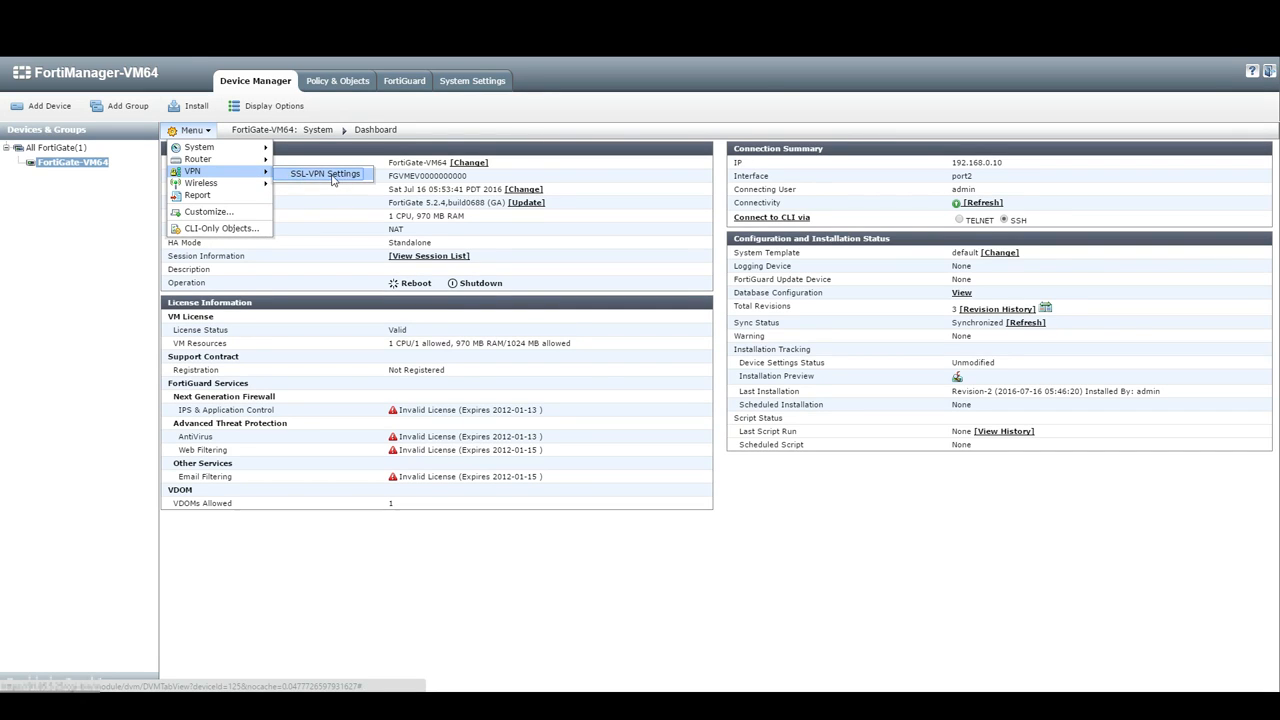
click(340, 178)
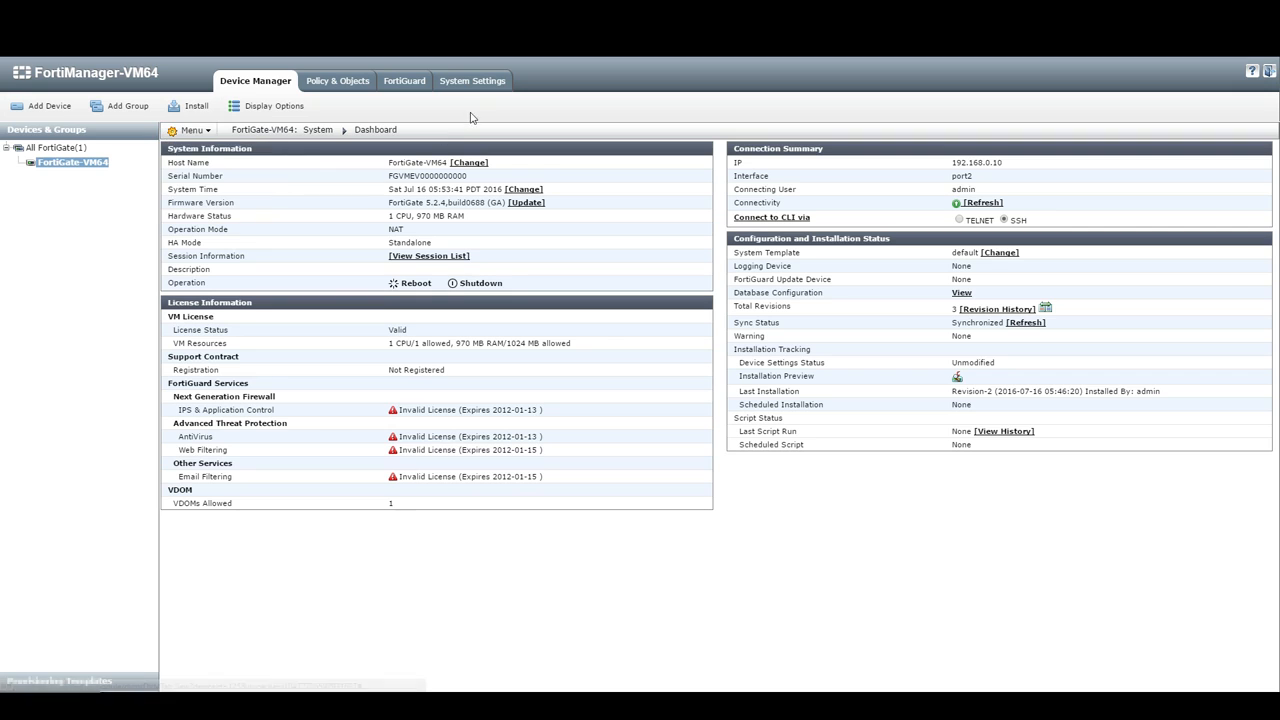
click(287, 110)
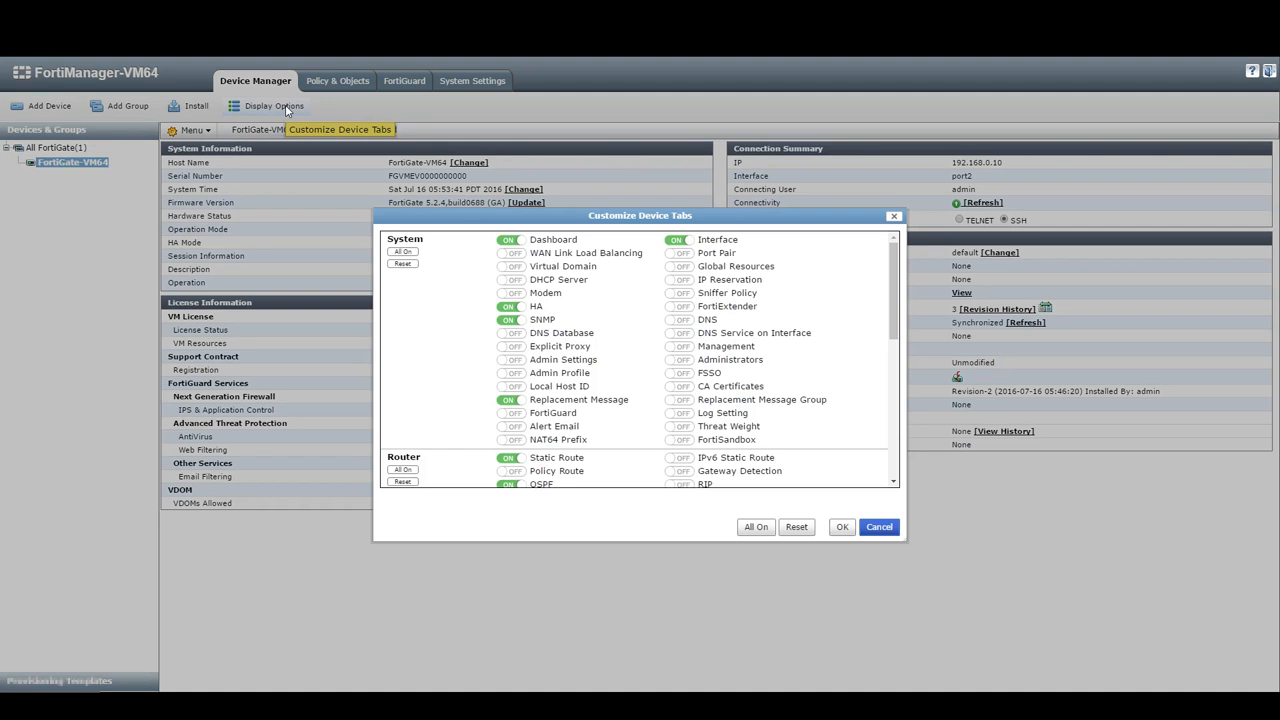
Step: Use All On for the VPN group in Customize Device Tabs and confirm with OK
drag(899, 314, 903, 436)
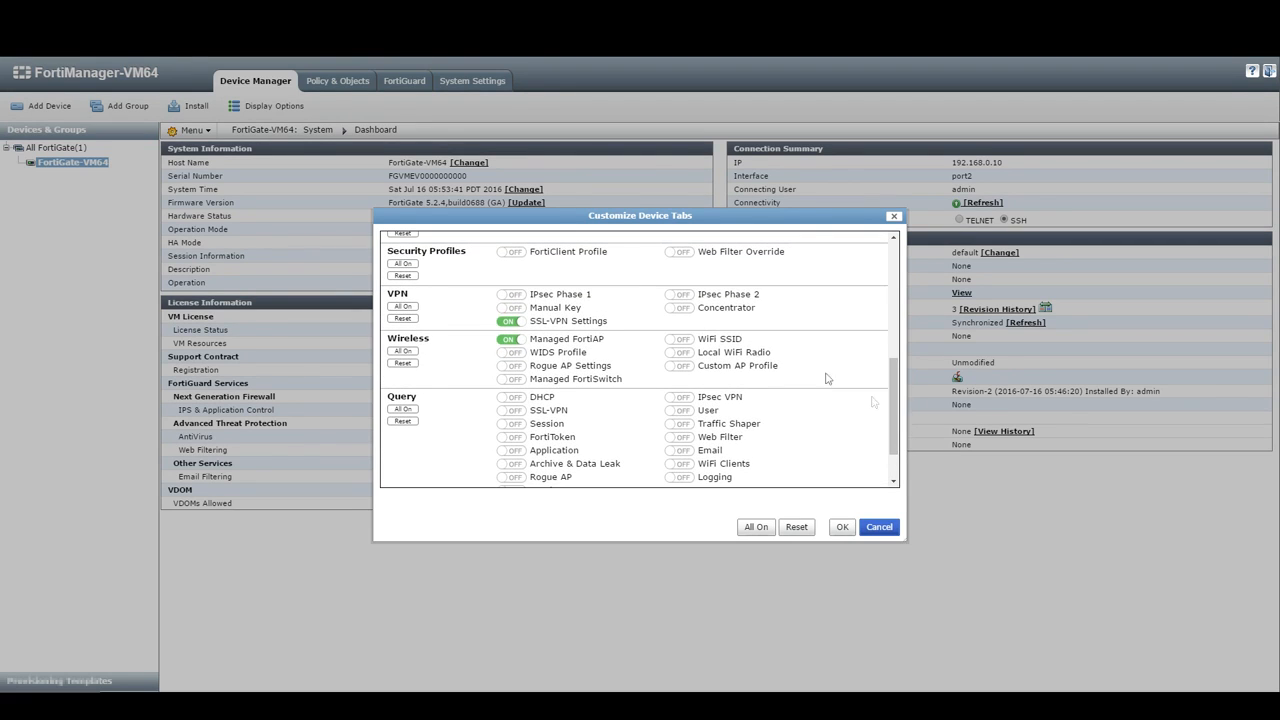
click(404, 306)
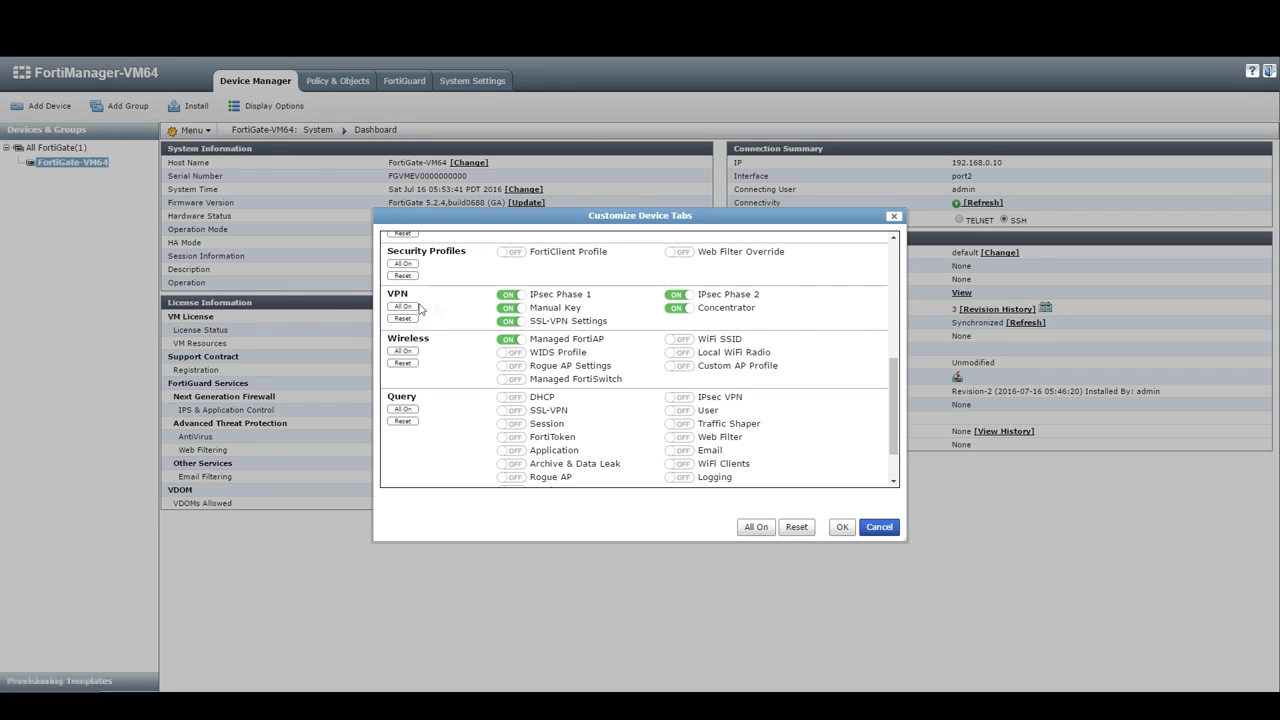
click(842, 527)
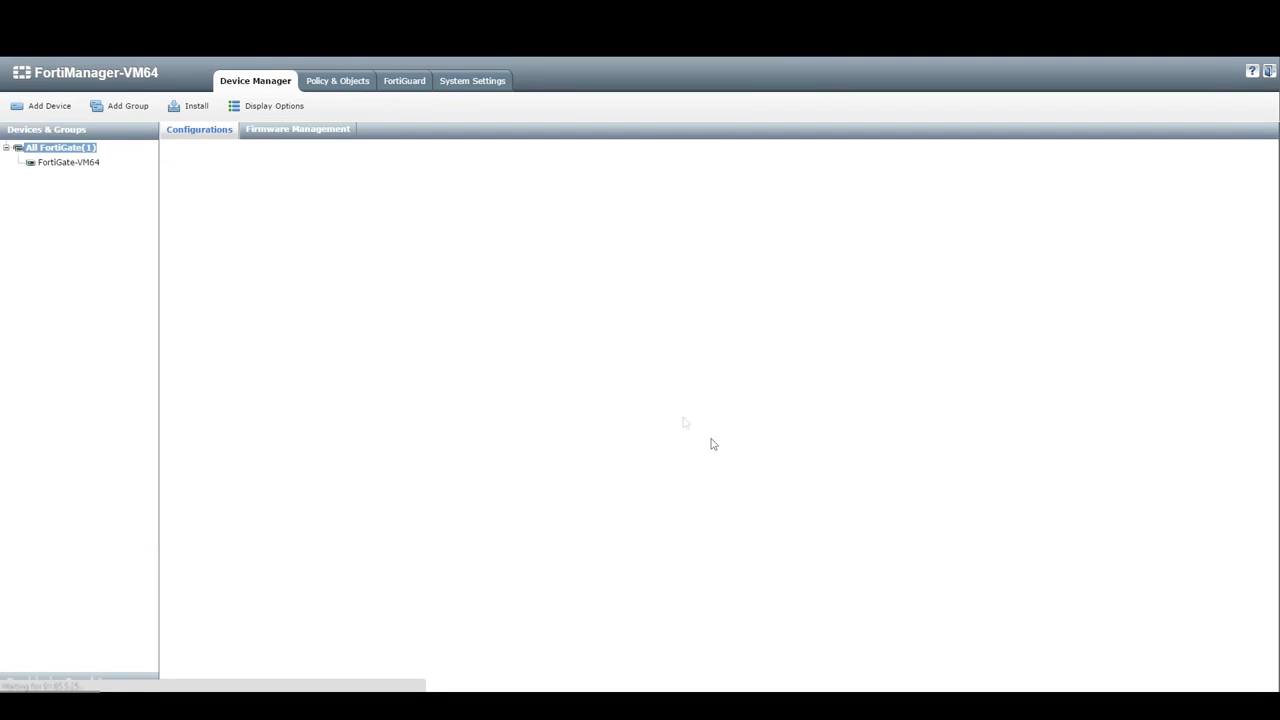
Step: Open the FortiGate-VM64 dashboard and check the newly available VPN sections in Menu
click(285, 186)
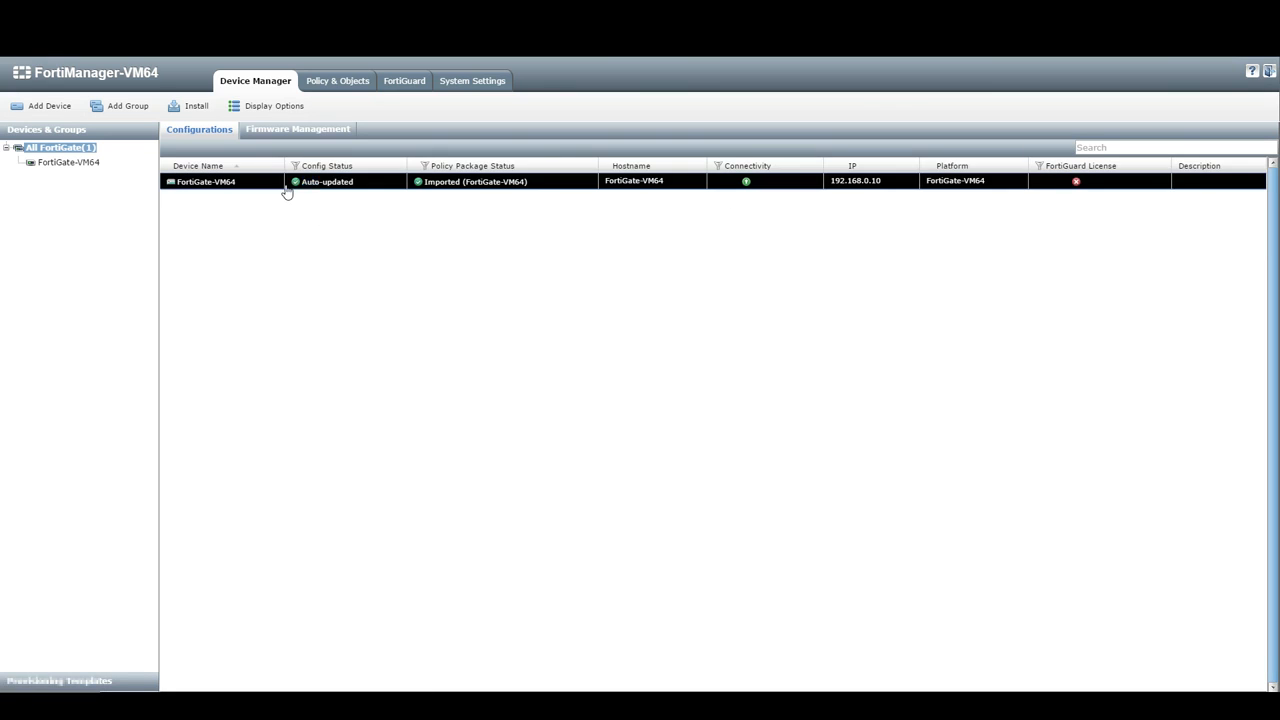
double_click(287, 186)
click(205, 135)
mouse_move(225, 172)
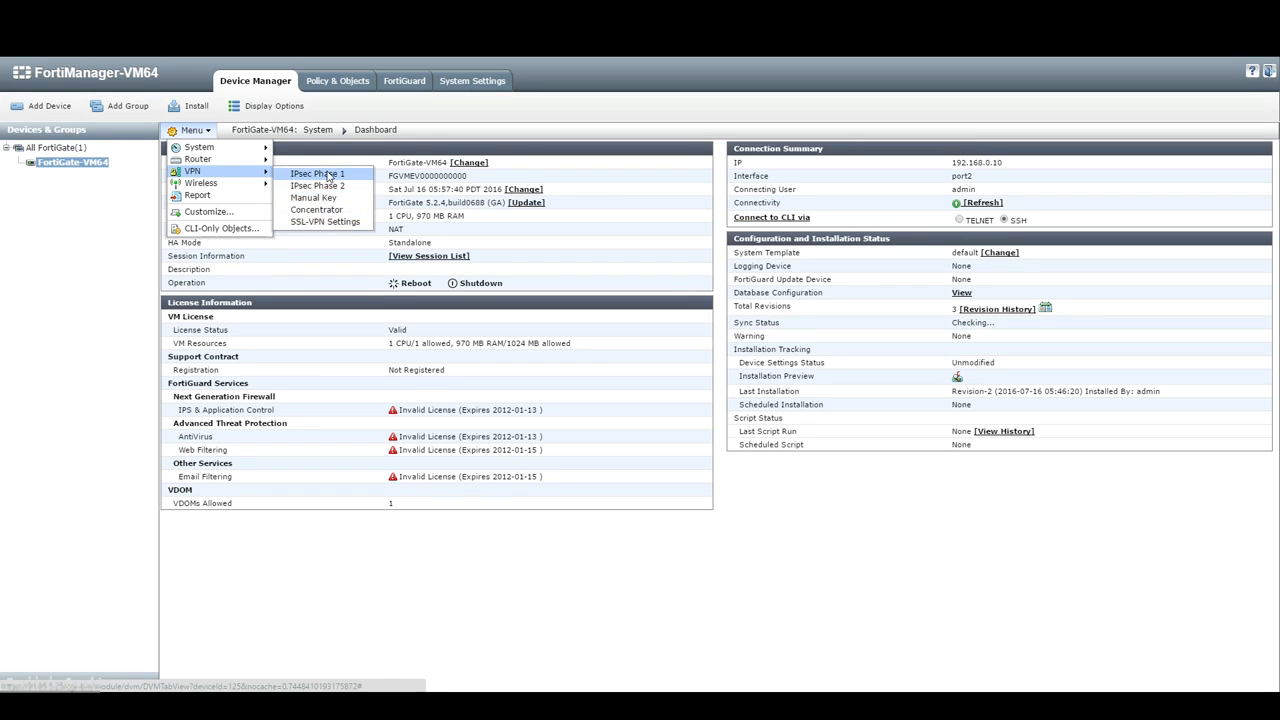
click(634, 343)
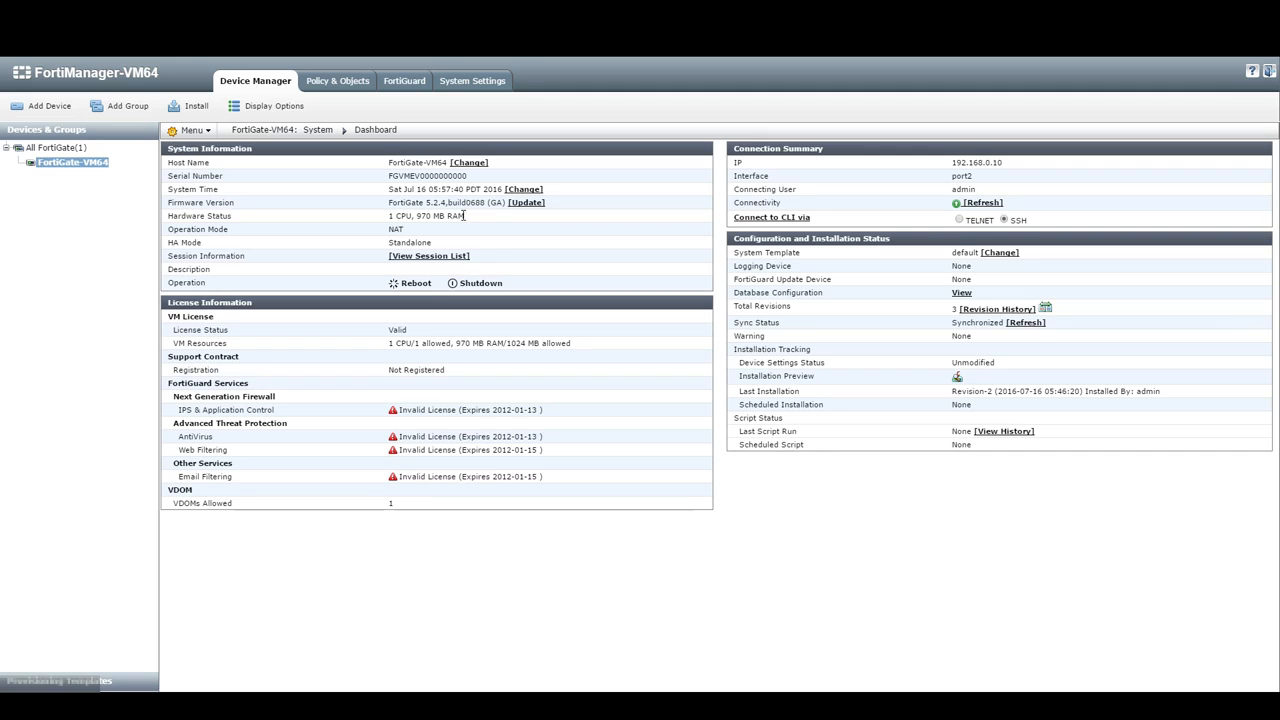
Step: Reopen FortiGate-VM64 from the All FortiGate list and go to System > Interface
click(72, 150)
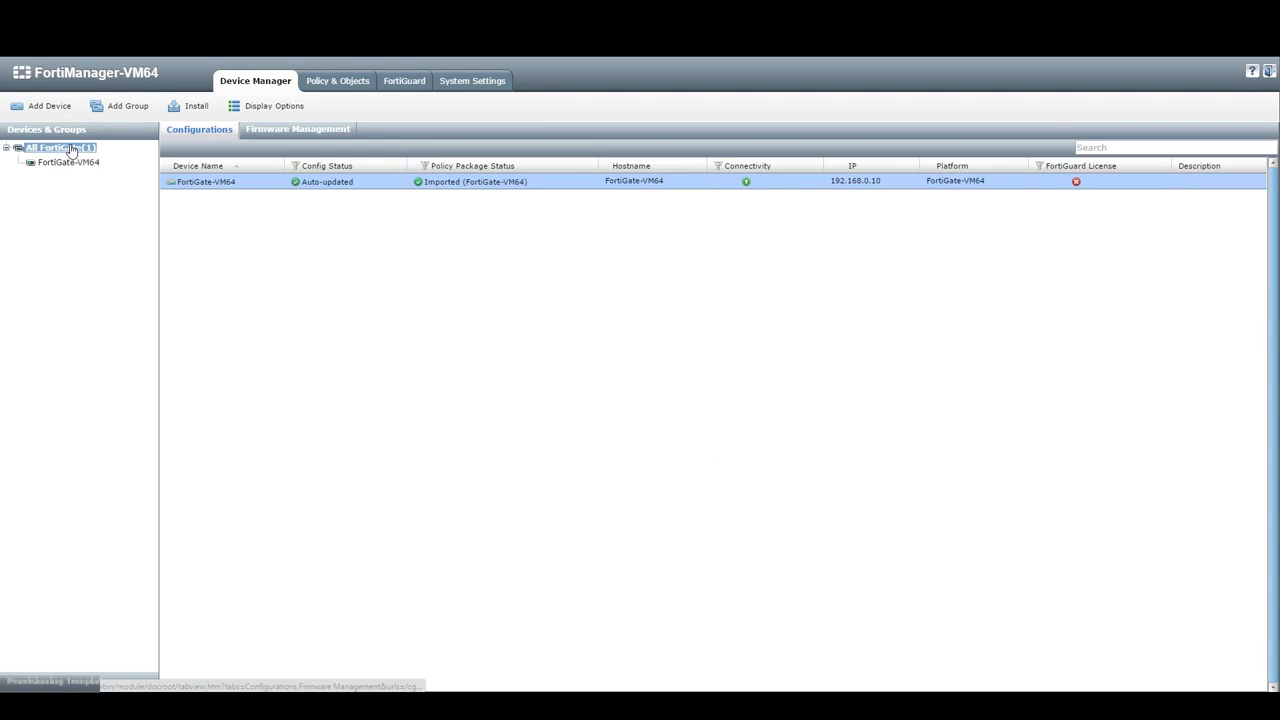
double_click(280, 189)
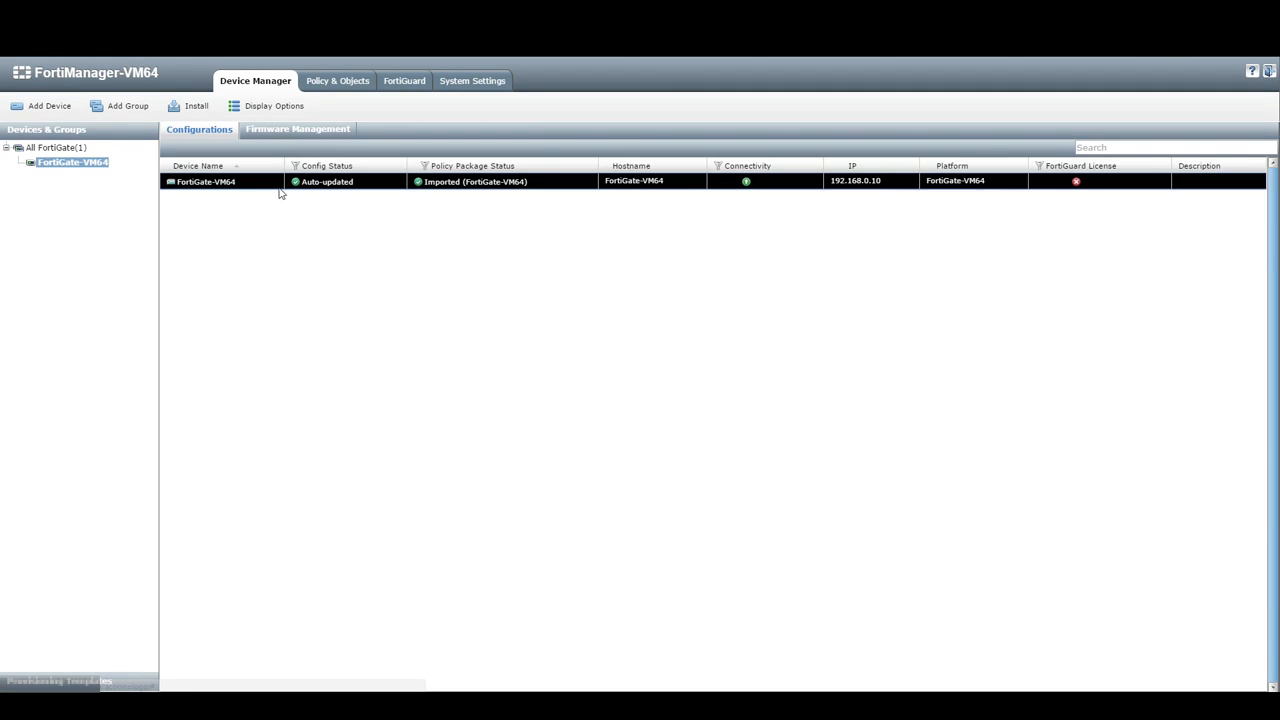
click(208, 133)
mouse_move(200, 159)
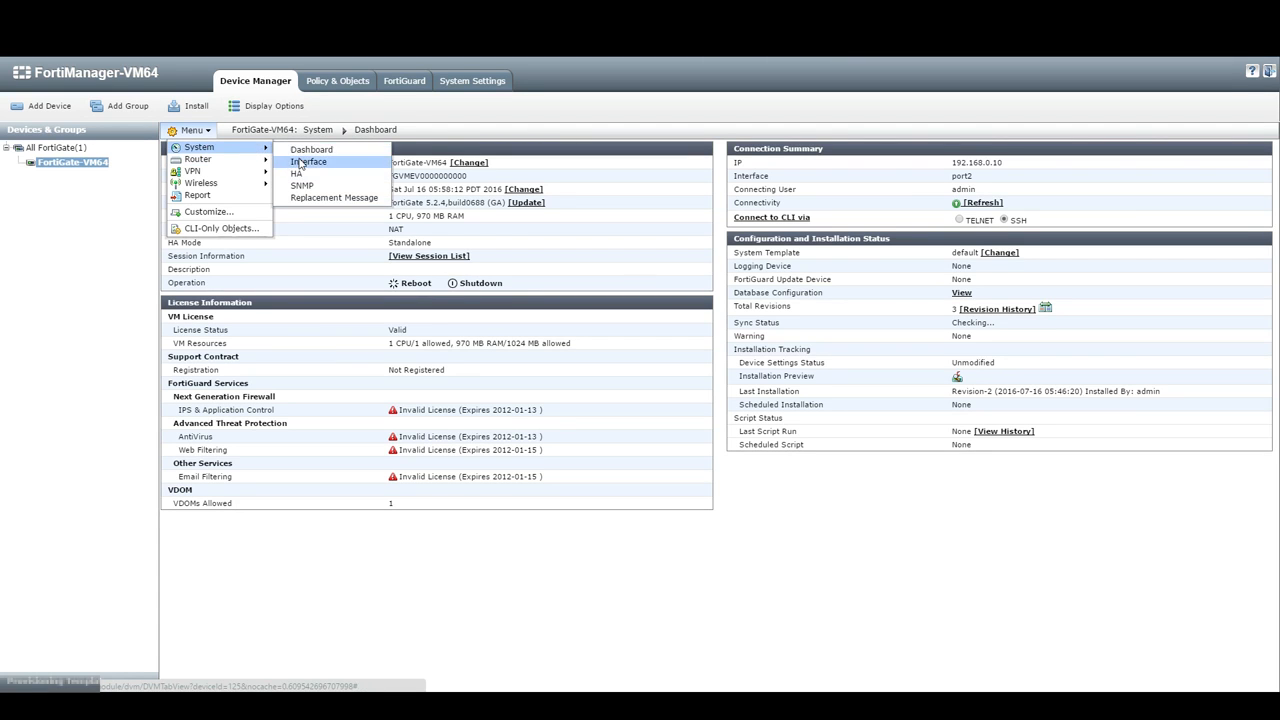
click(303, 162)
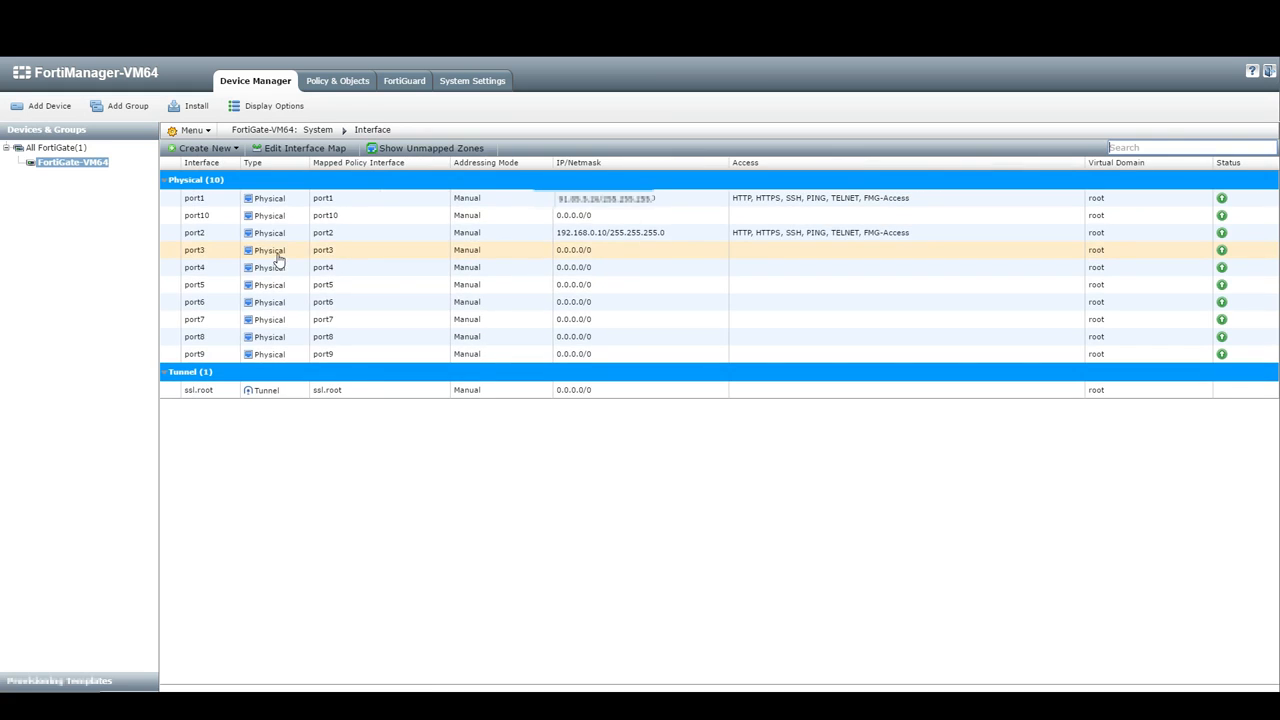
Step: Edit port4 and set its IP/Netmask to 172.16.0.1/255.255.255.0
click(415, 268)
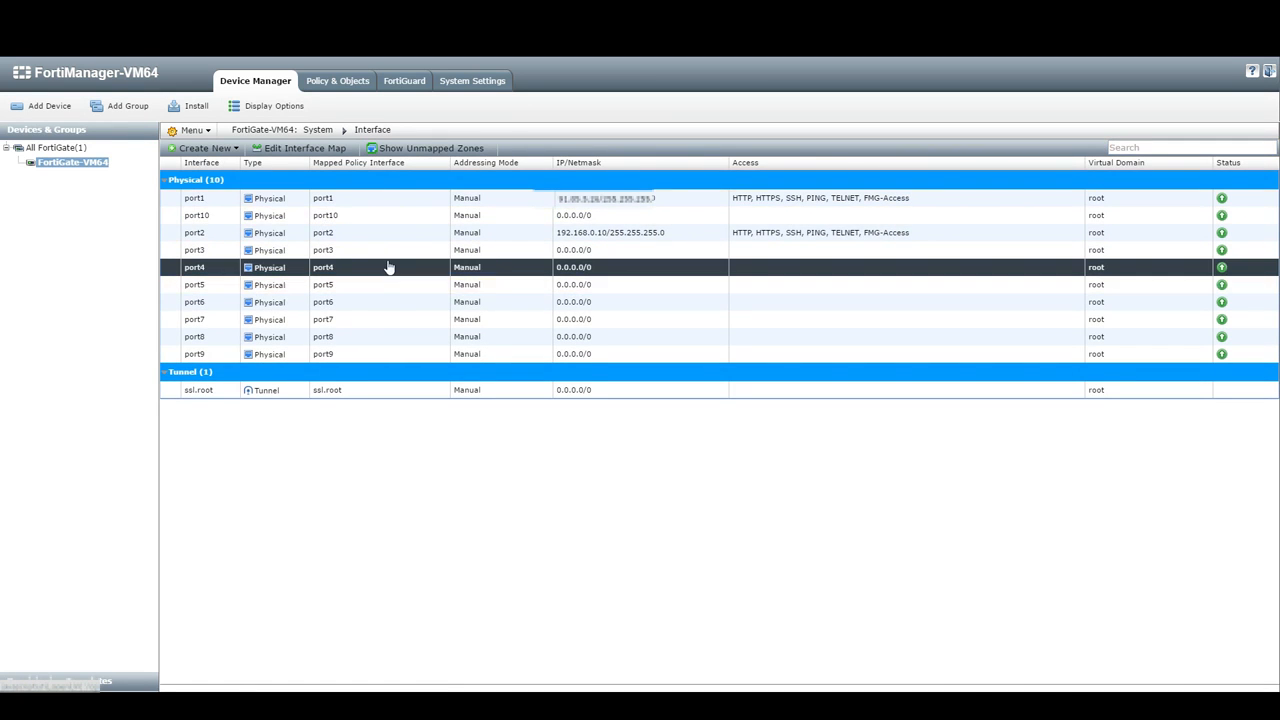
right_click(389, 268)
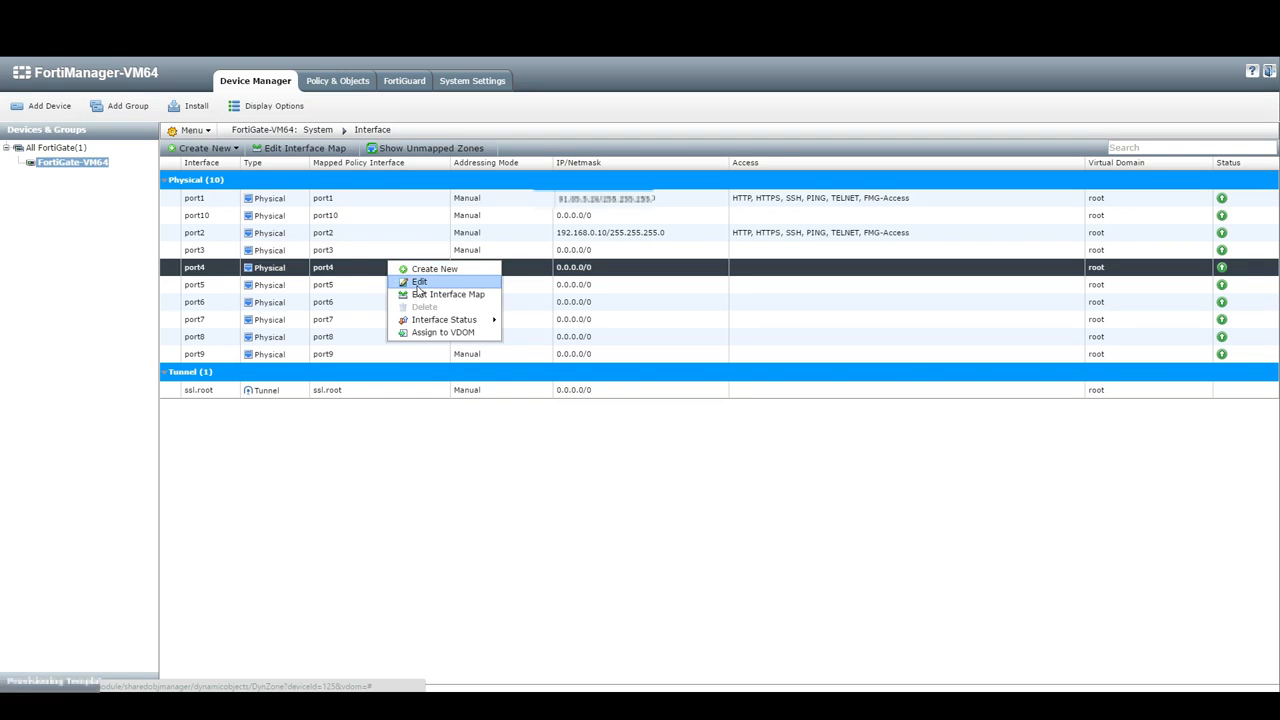
click(418, 283)
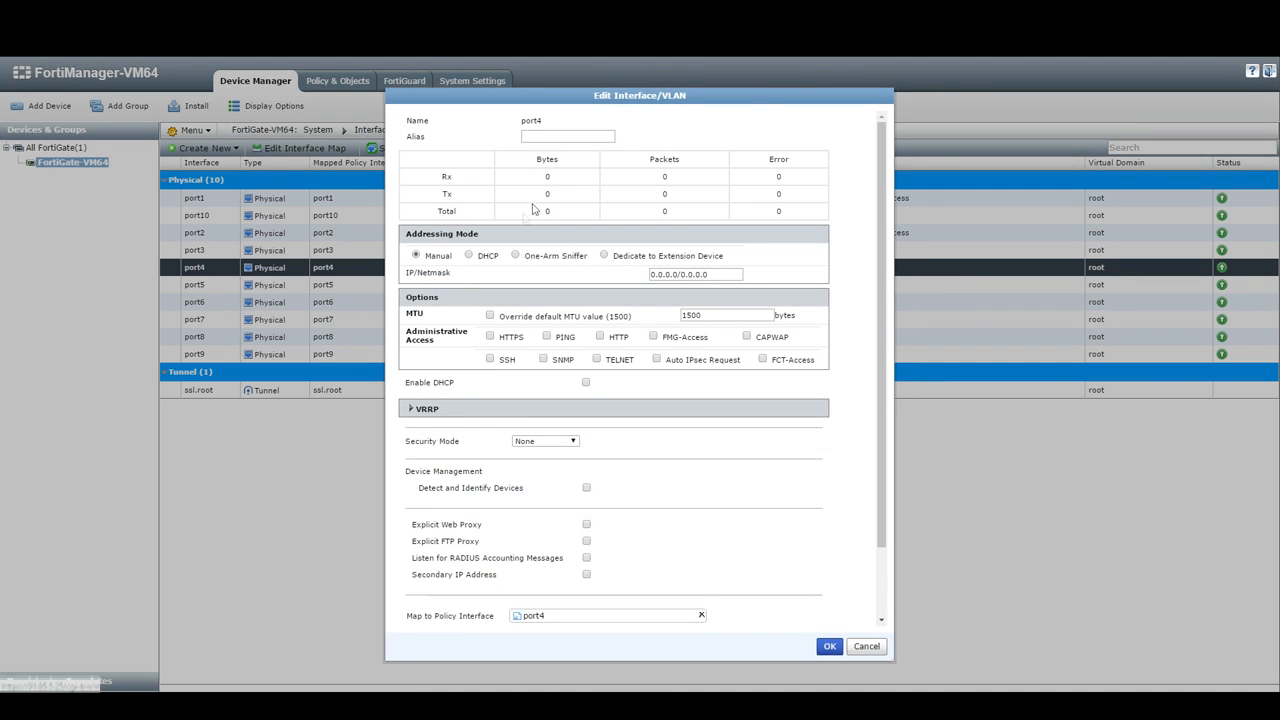
drag(761, 95, 755, 88)
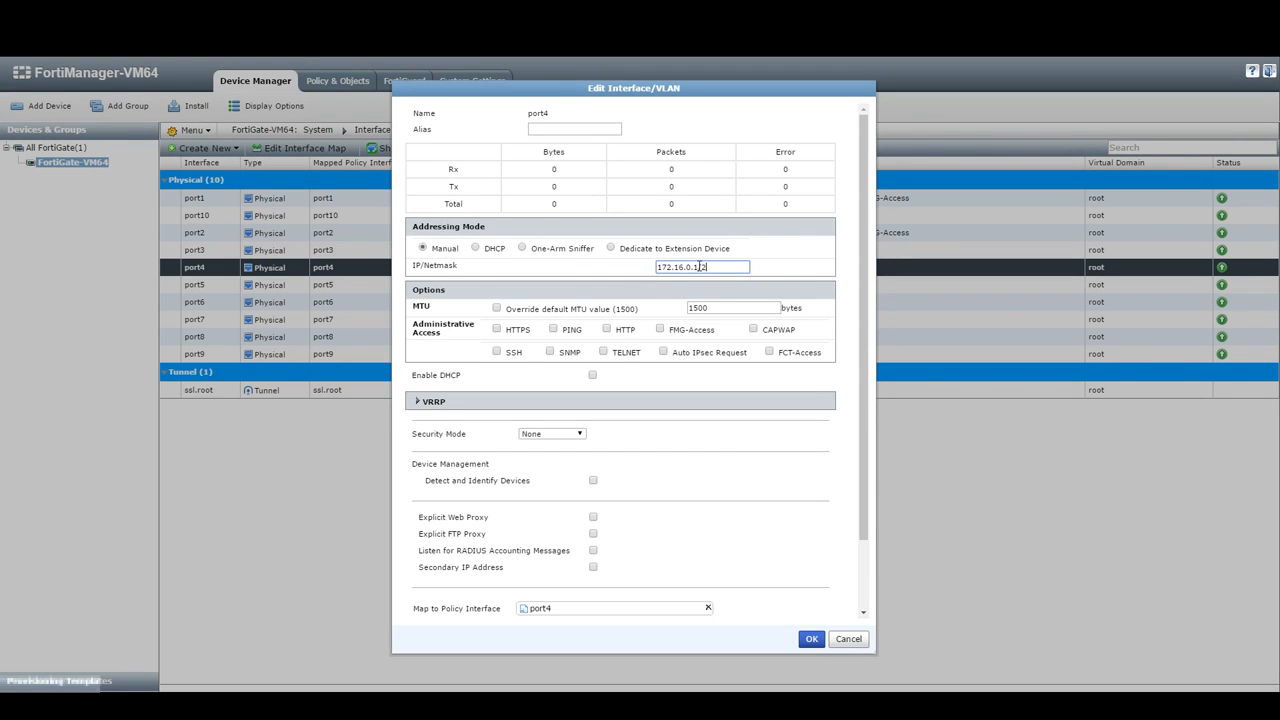
text(55.255.255.0)
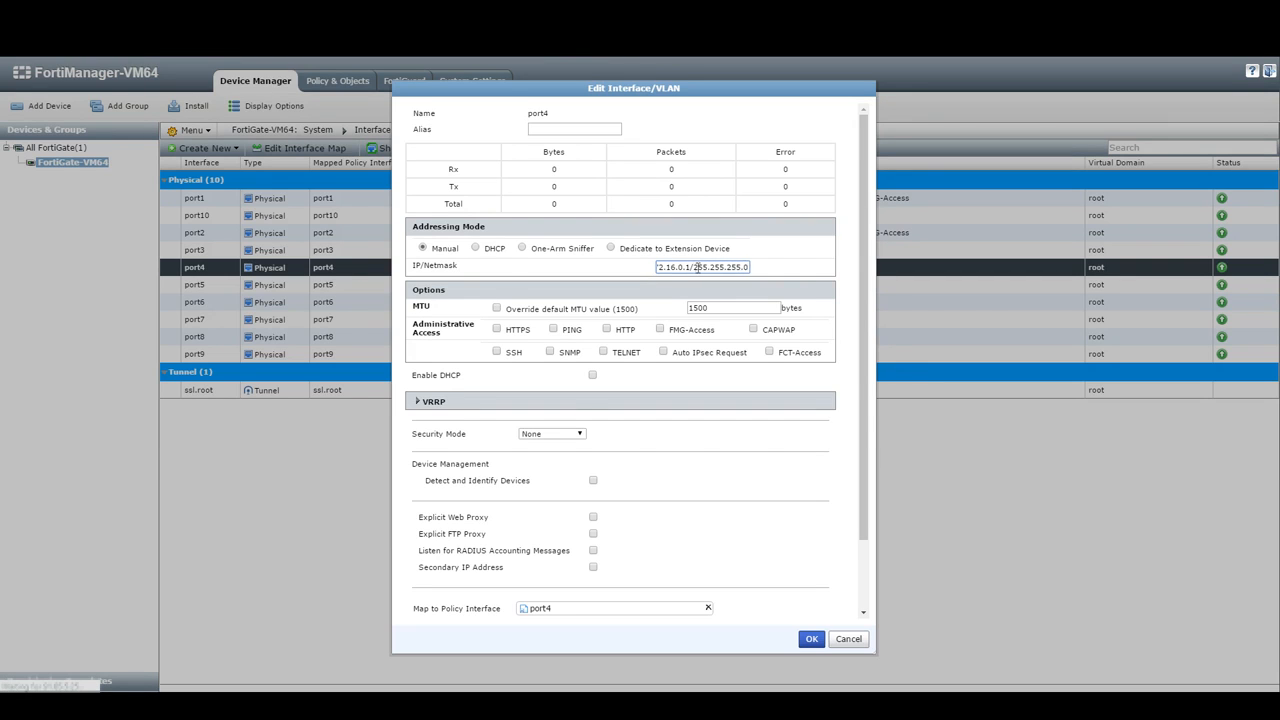
key(Tab)
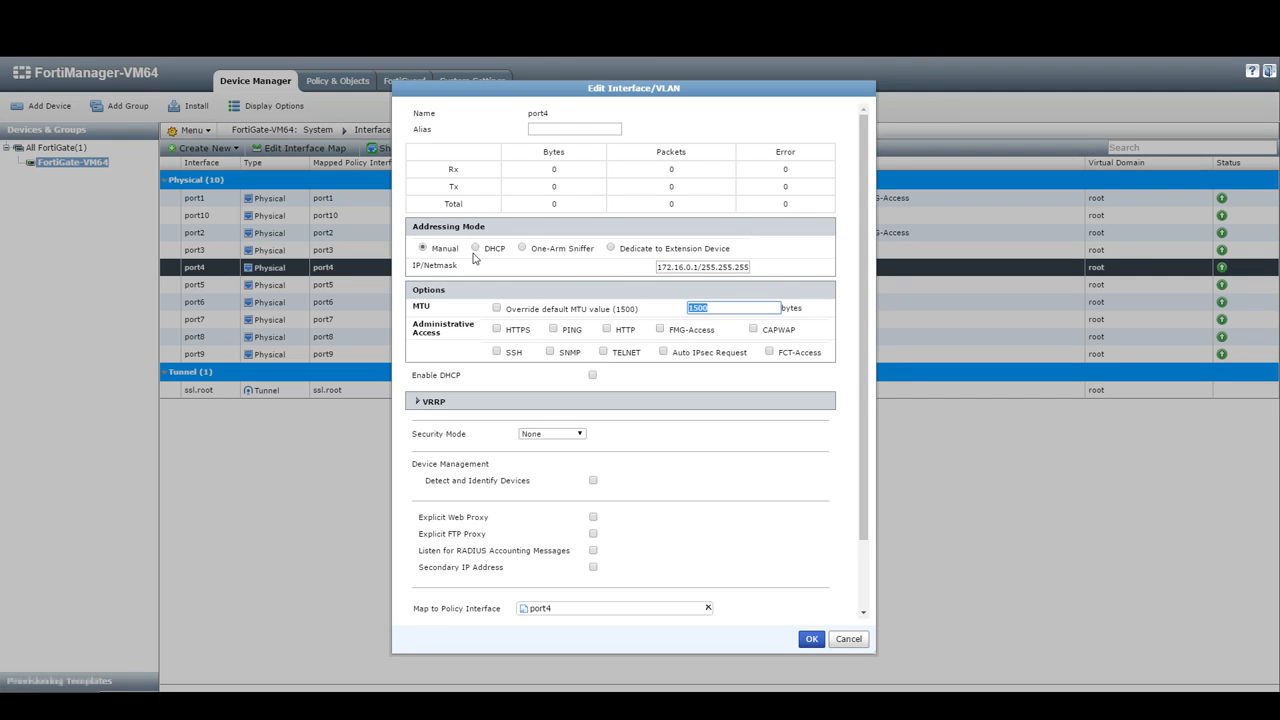
Step: Tick PING under port4's Administrative Access and save the interface
click(421, 252)
click(553, 329)
drag(451, 341, 404, 329)
click(559, 343)
triple_click(663, 267)
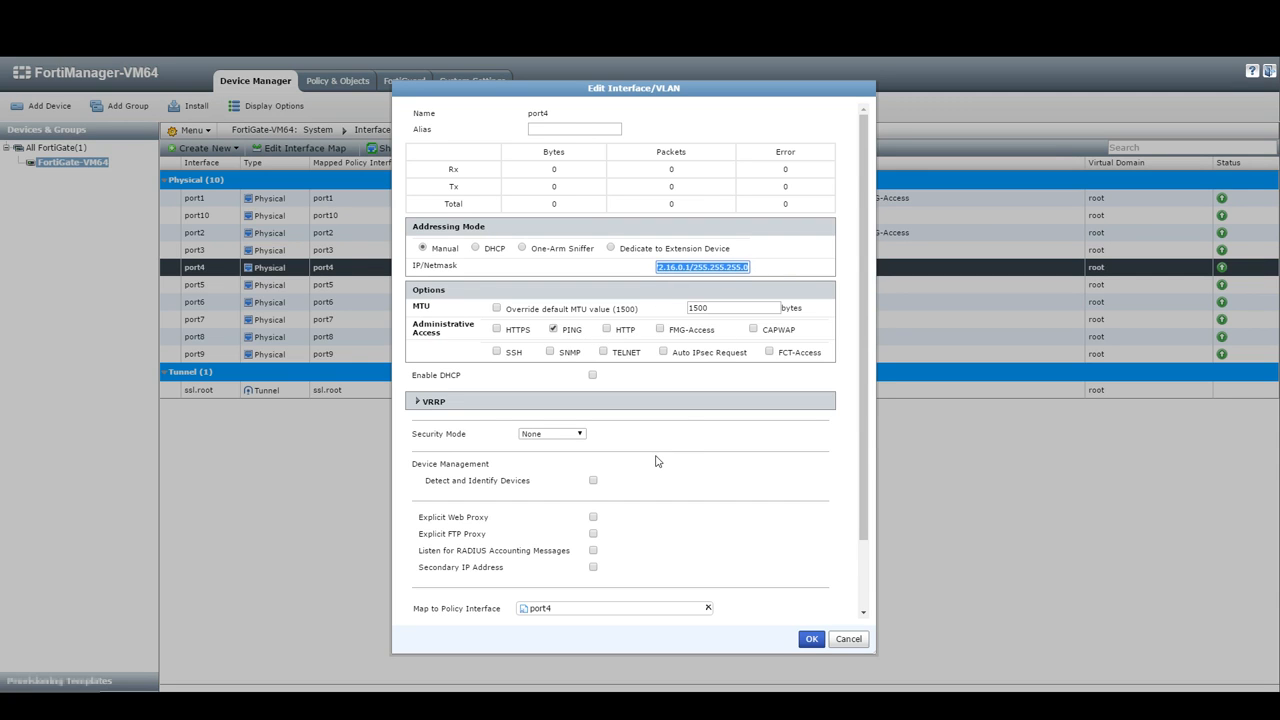
scroll(656, 461, down, 2)
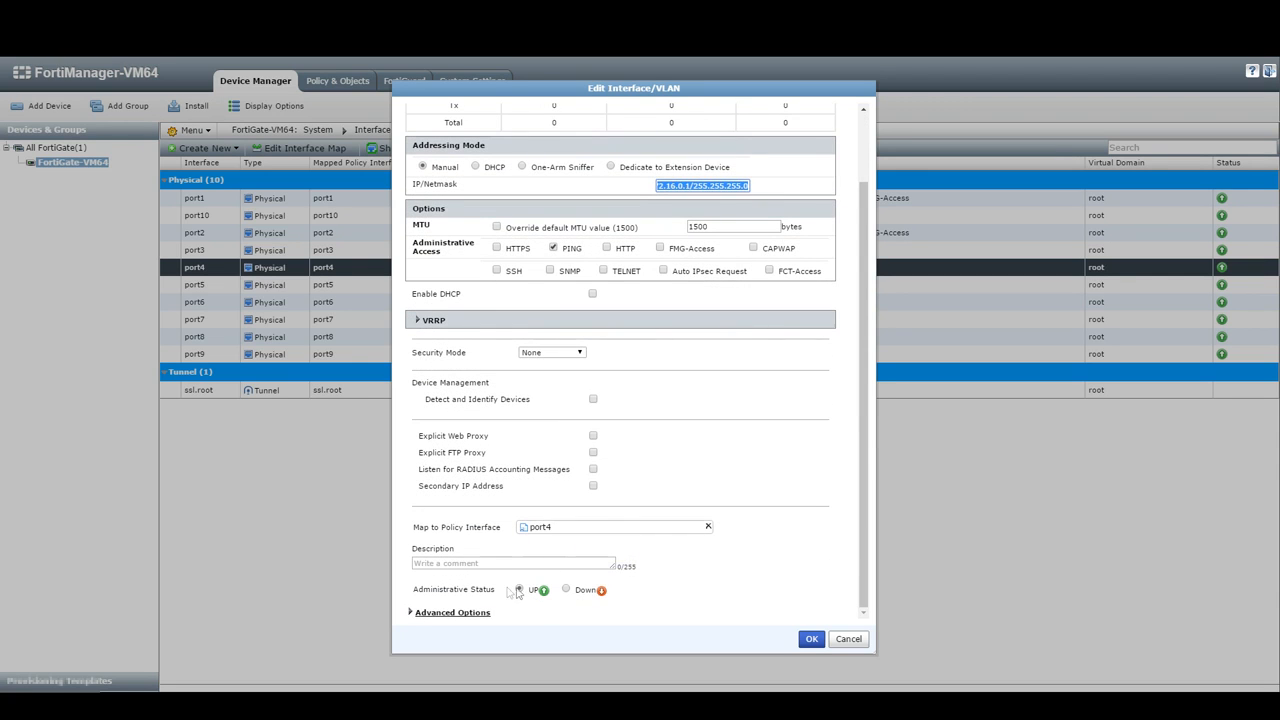
click(806, 645)
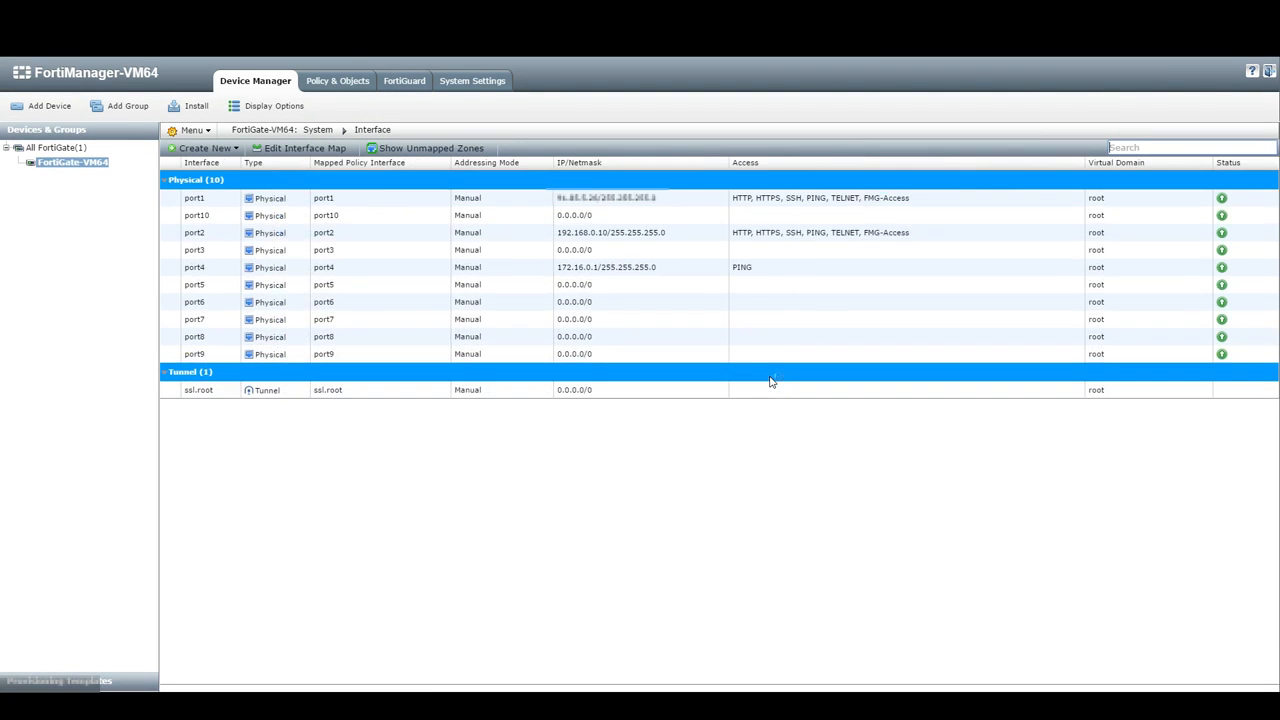
Step: Select the updated port4 row, then go back to the FortiGate-VM64 dashboard in Devices & Groups
click(660, 276)
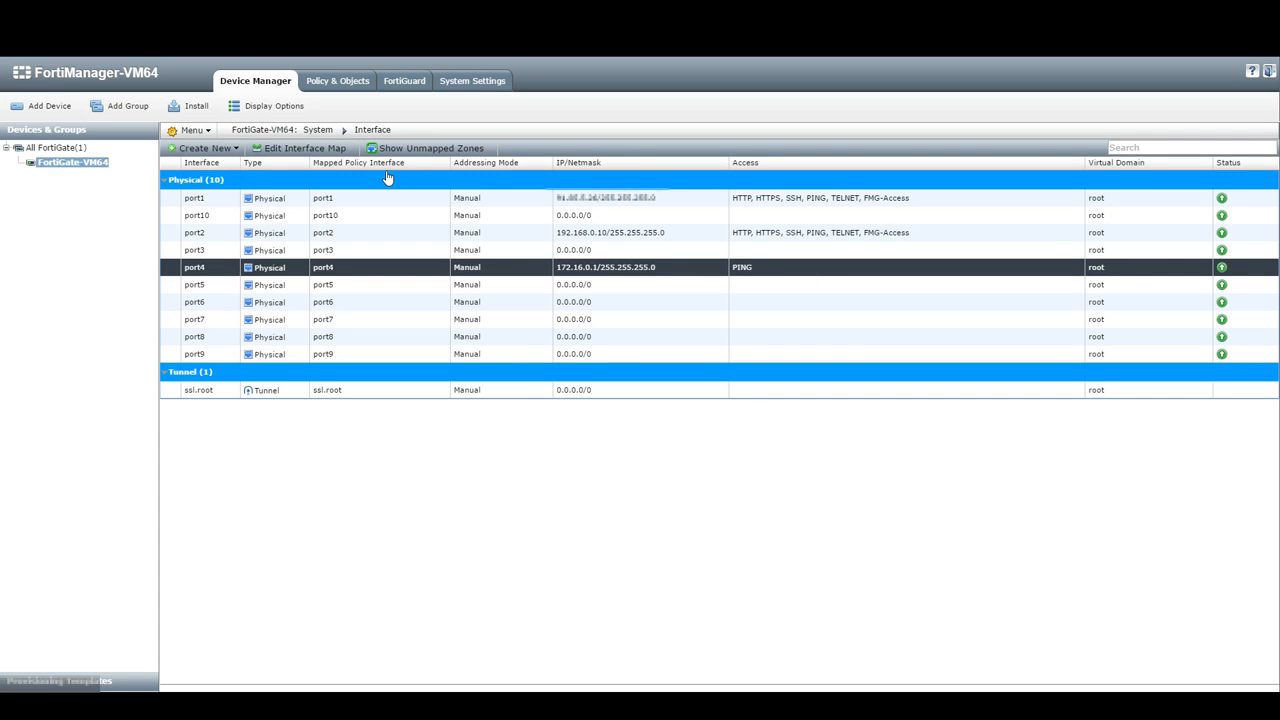
click(102, 168)
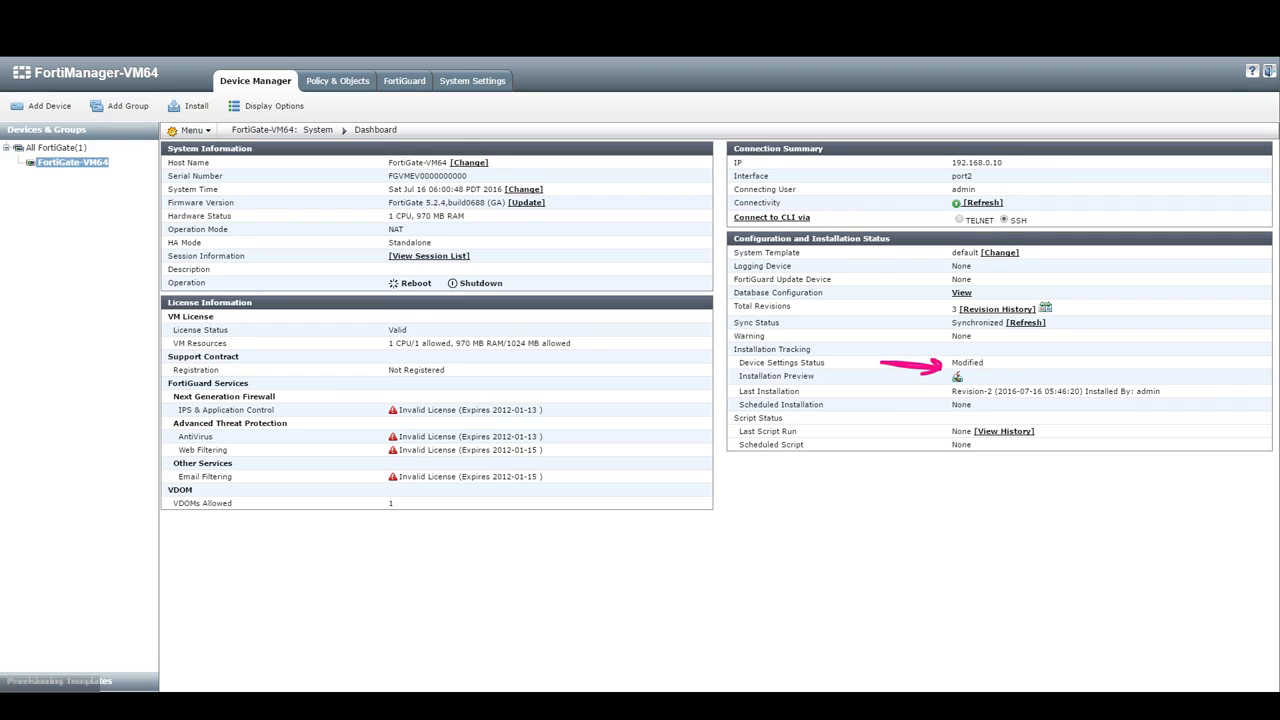
click(957, 377)
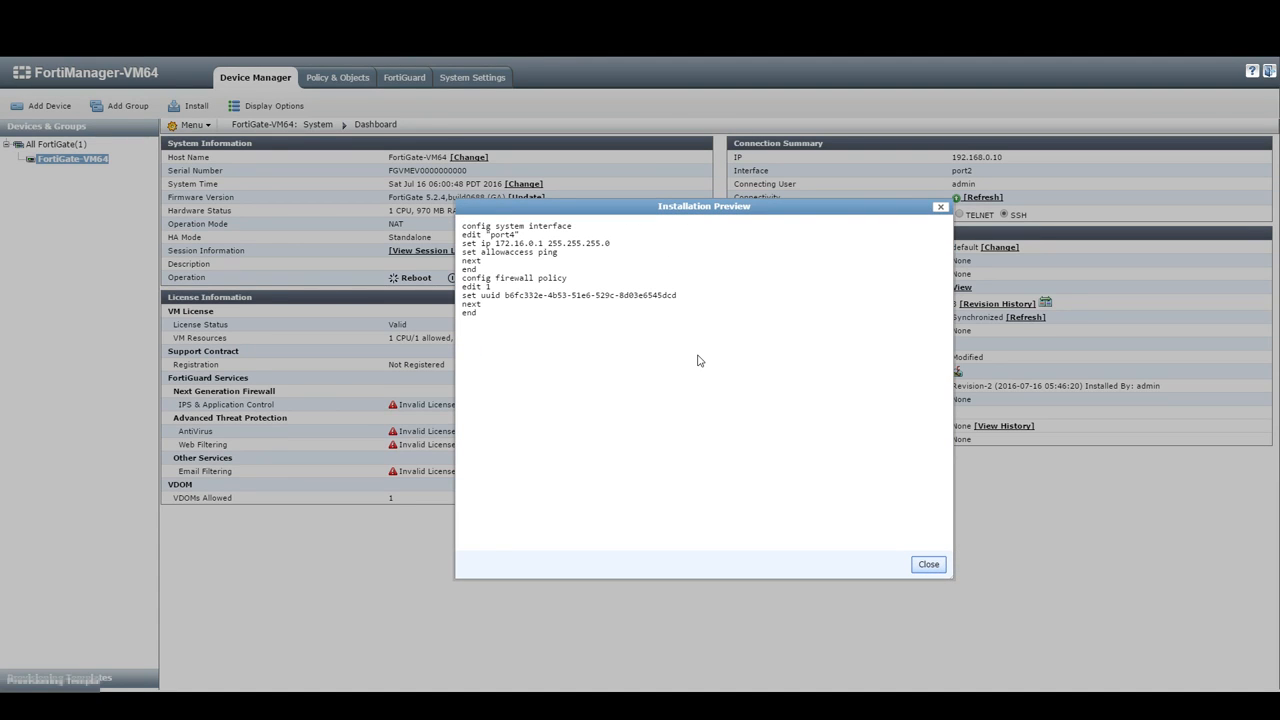
drag(459, 233, 478, 270)
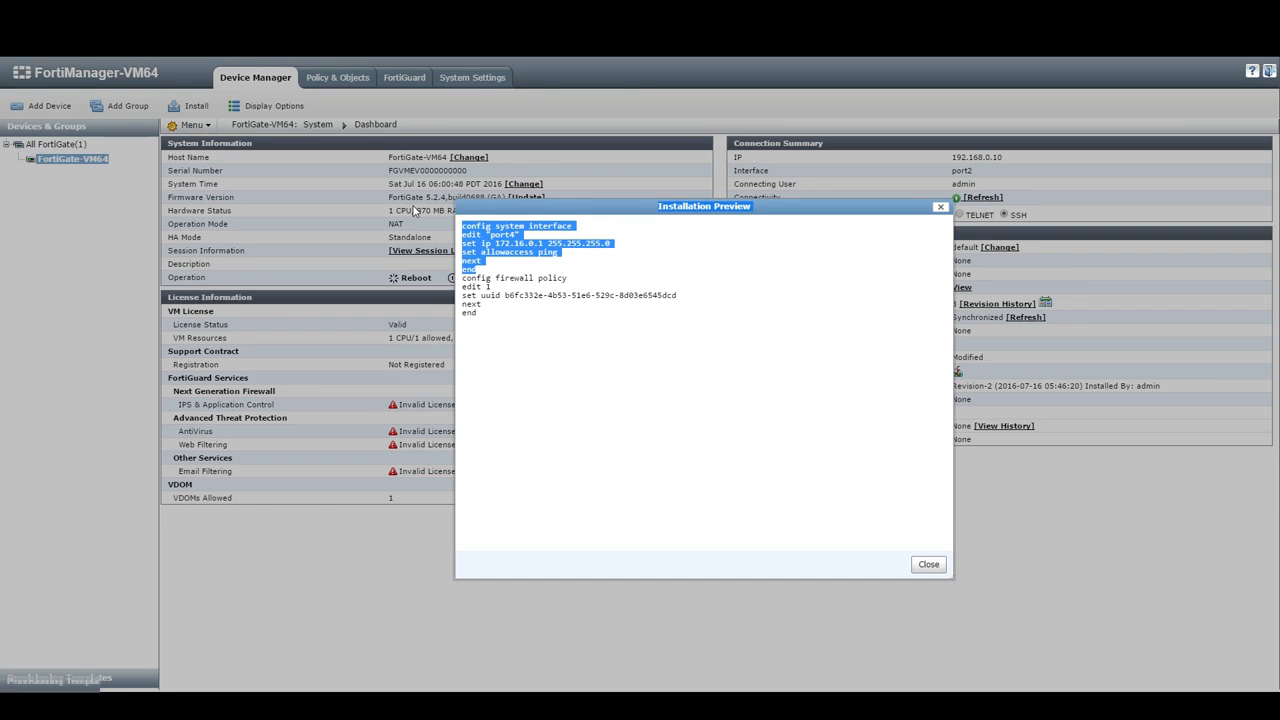
click(880, 281)
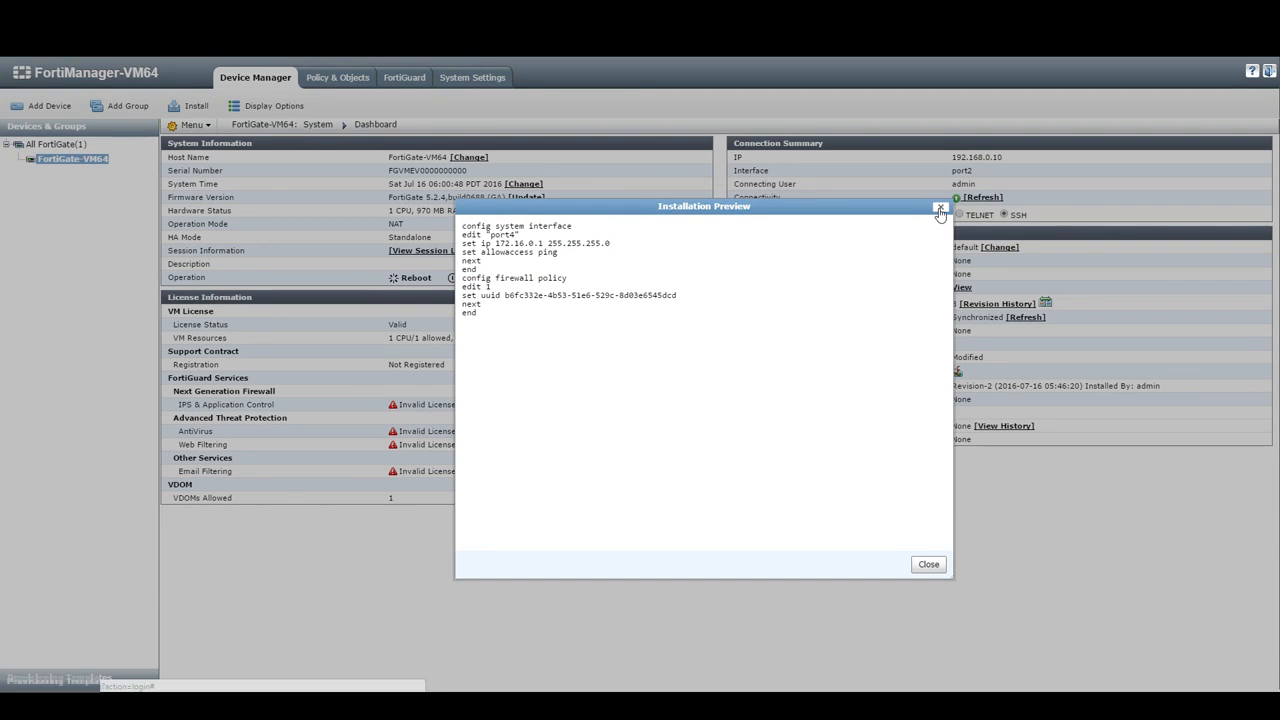
click(940, 209)
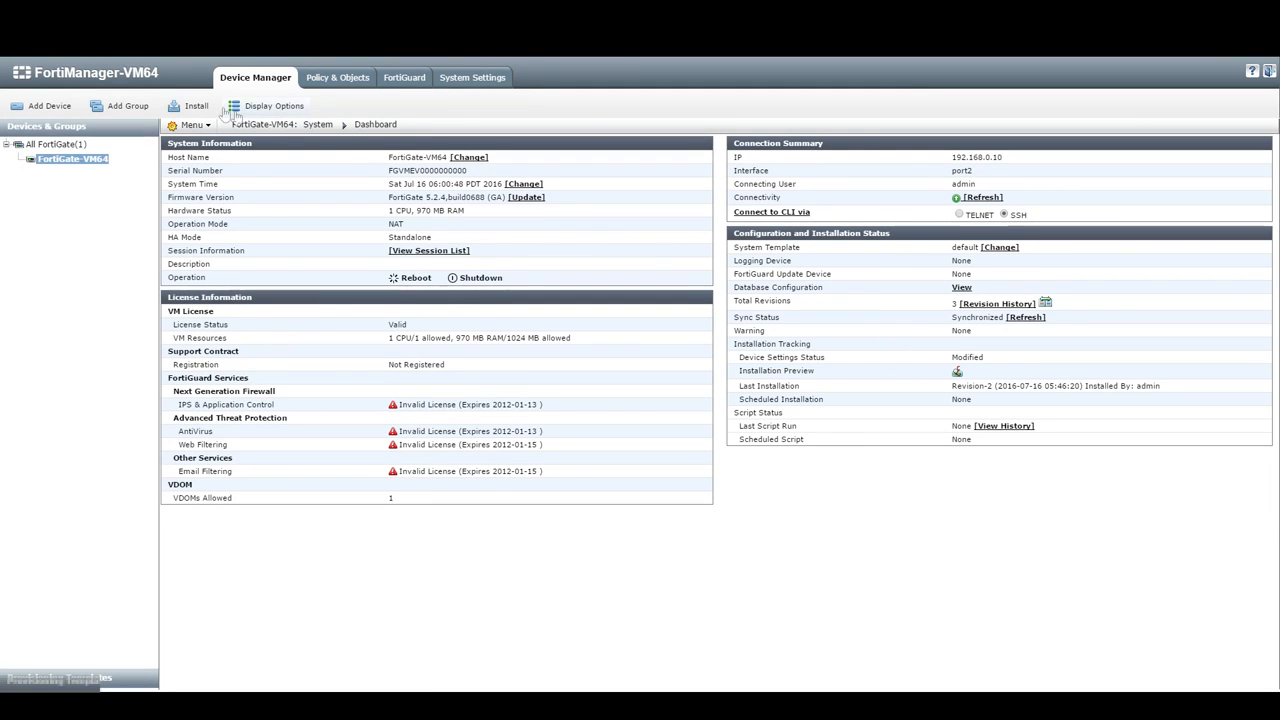
Step: Start an Install Device Settings (only) job with the comment '54'
click(175, 106)
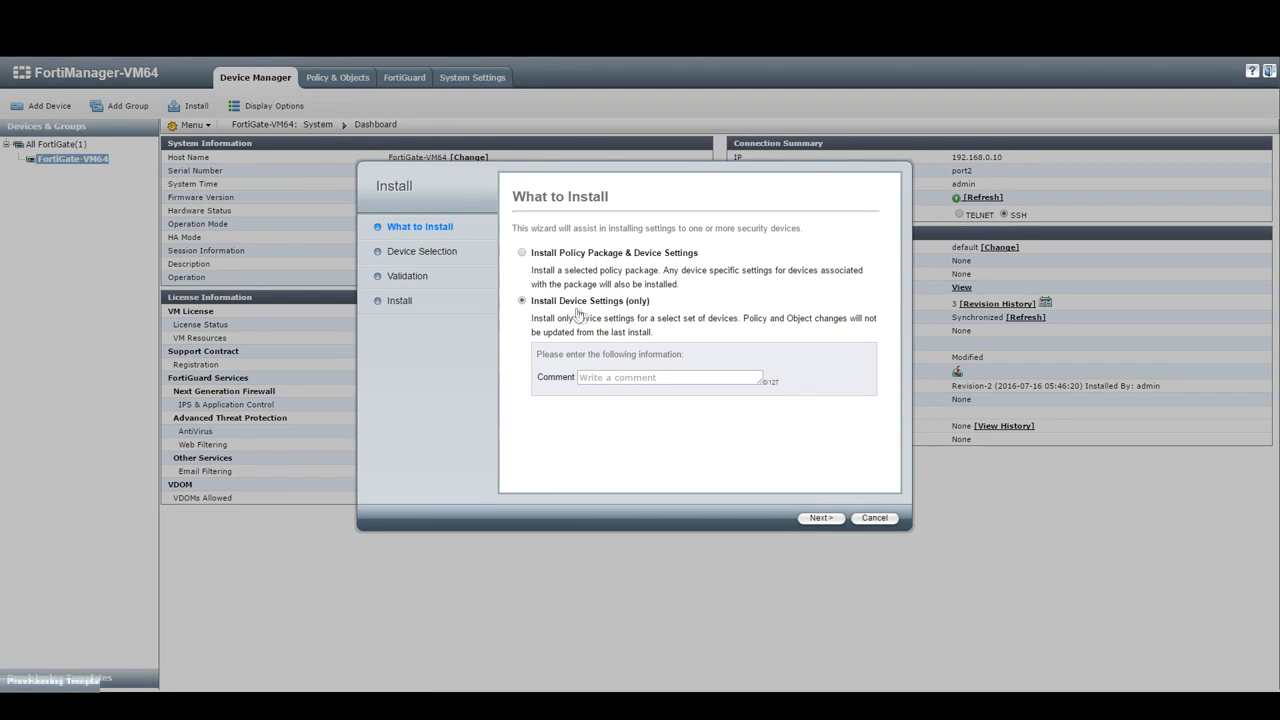
click(660, 376)
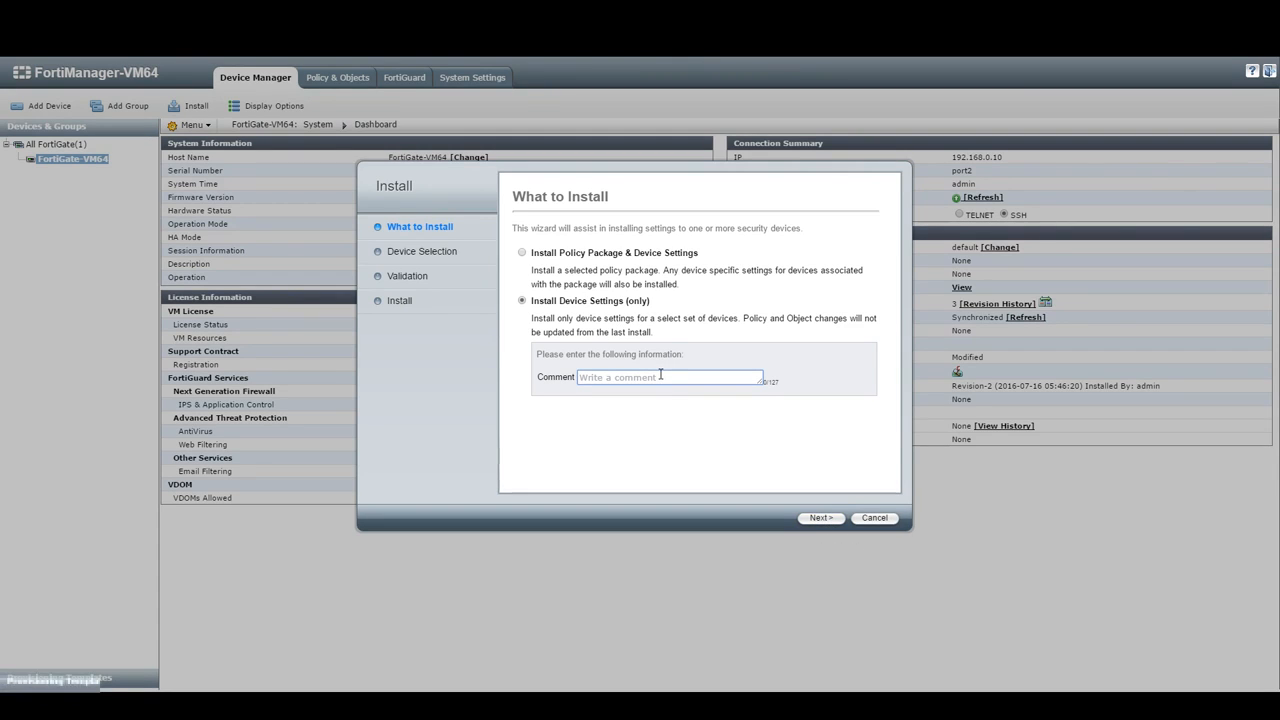
text(548946)
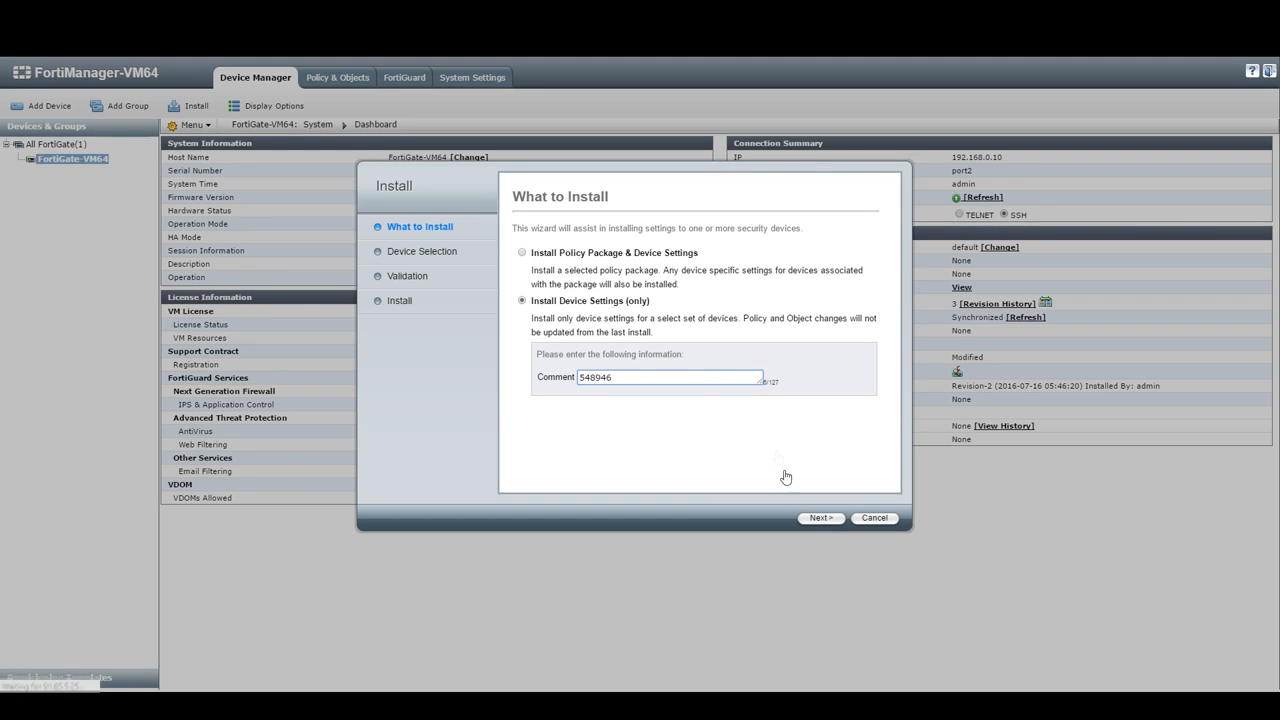
click(815, 524)
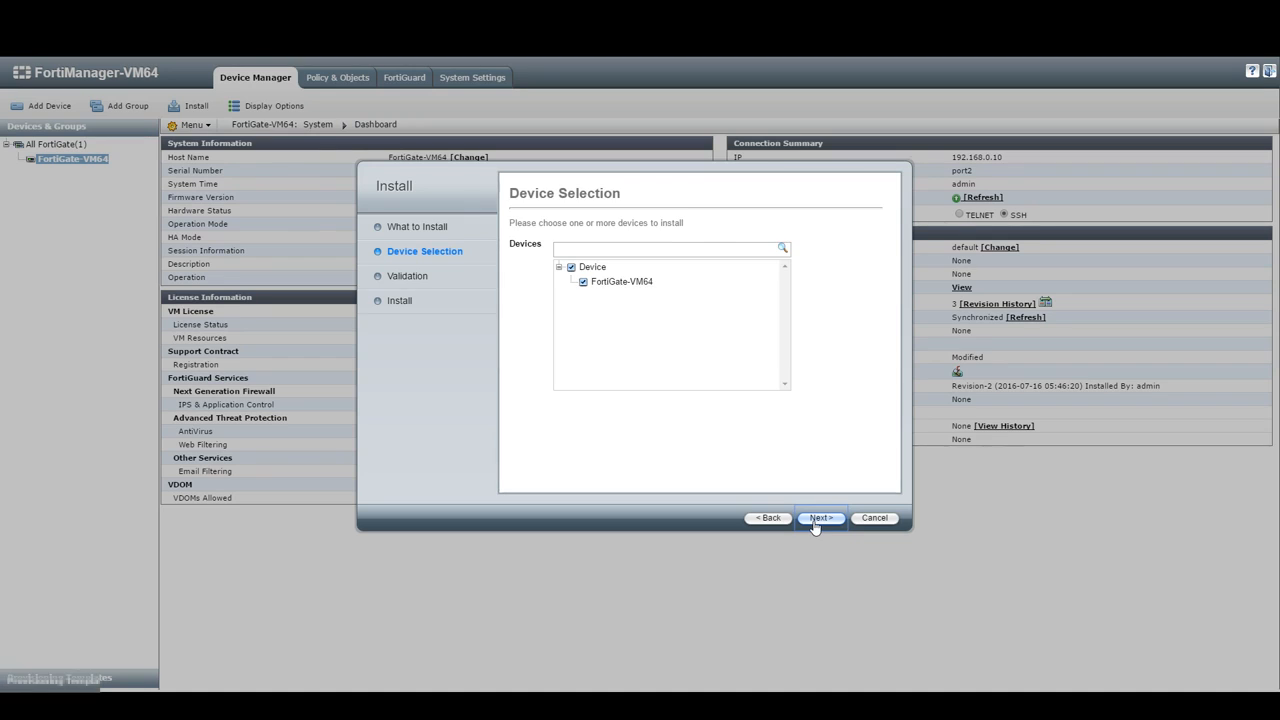
Step: Keep FortiGate-VM64 selected, proceed to validation, and preview its install script
click(815, 519)
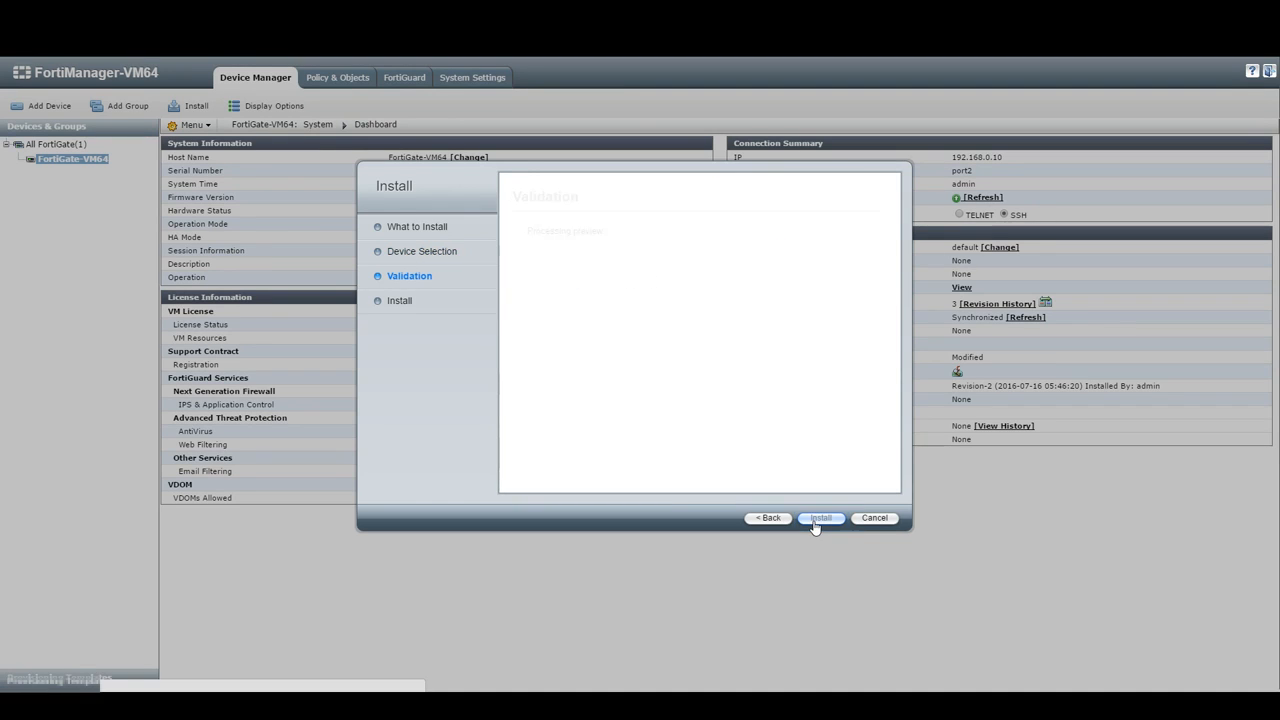
click(750, 258)
drag(620, 253, 969, 146)
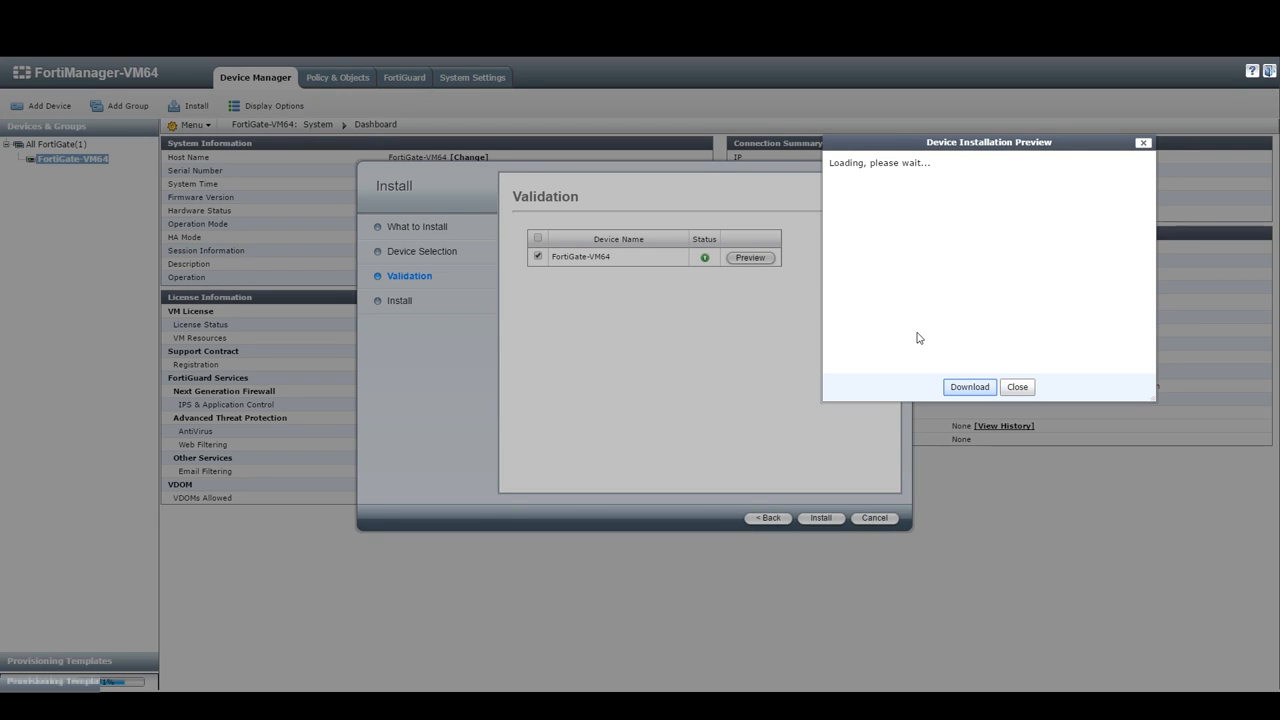
drag(906, 142, 914, 154)
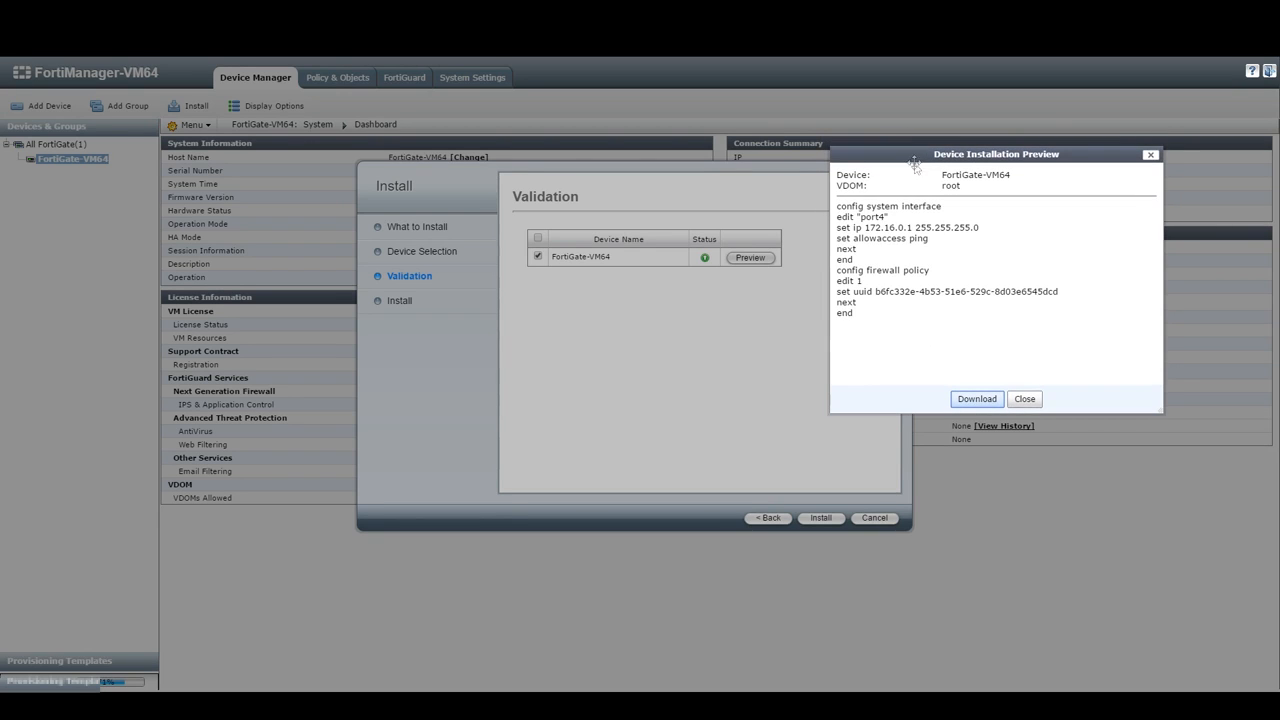
click(1025, 399)
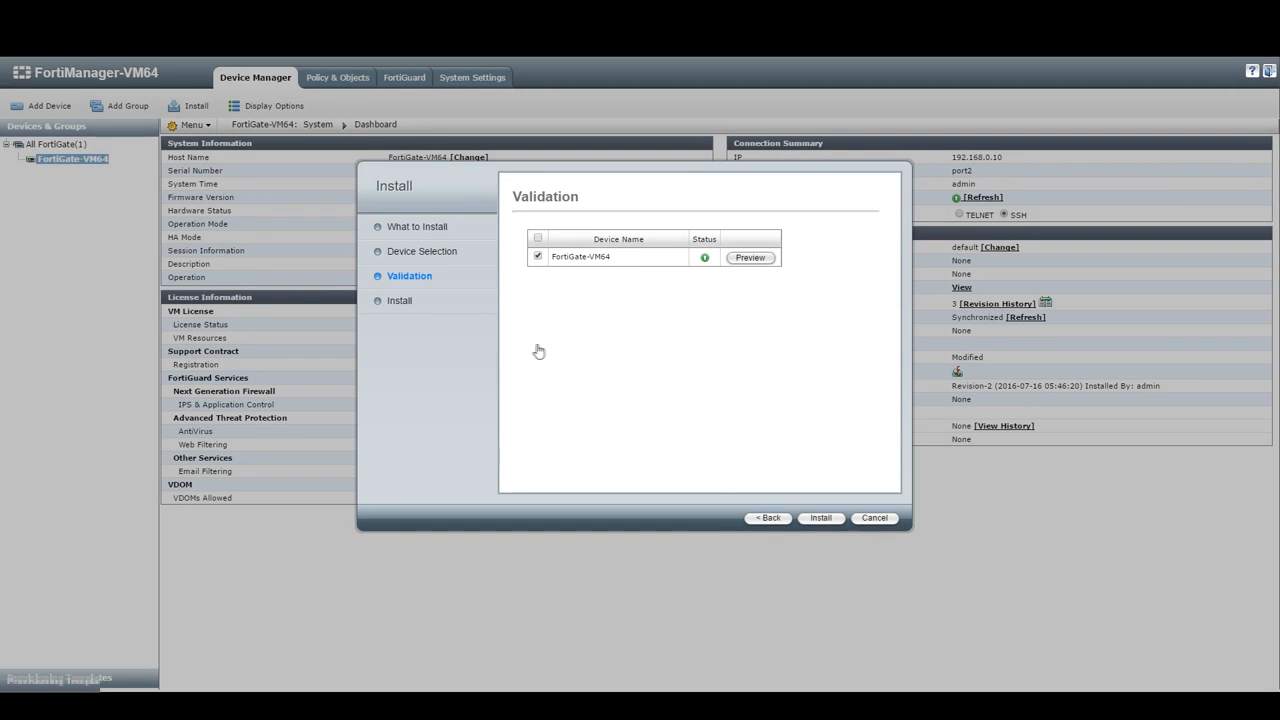
Step: Install the settings to FortiGate-VM64 until 100% success as Revision-4, then click Finish
click(820, 519)
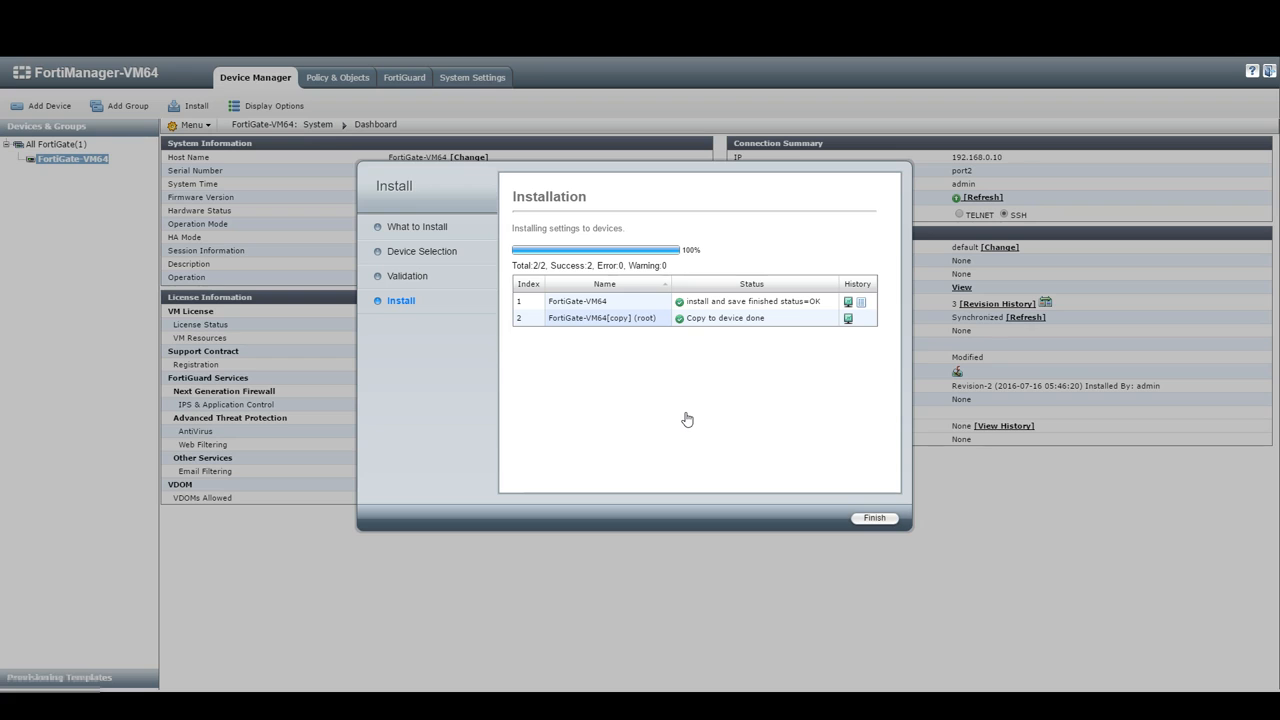
click(866, 521)
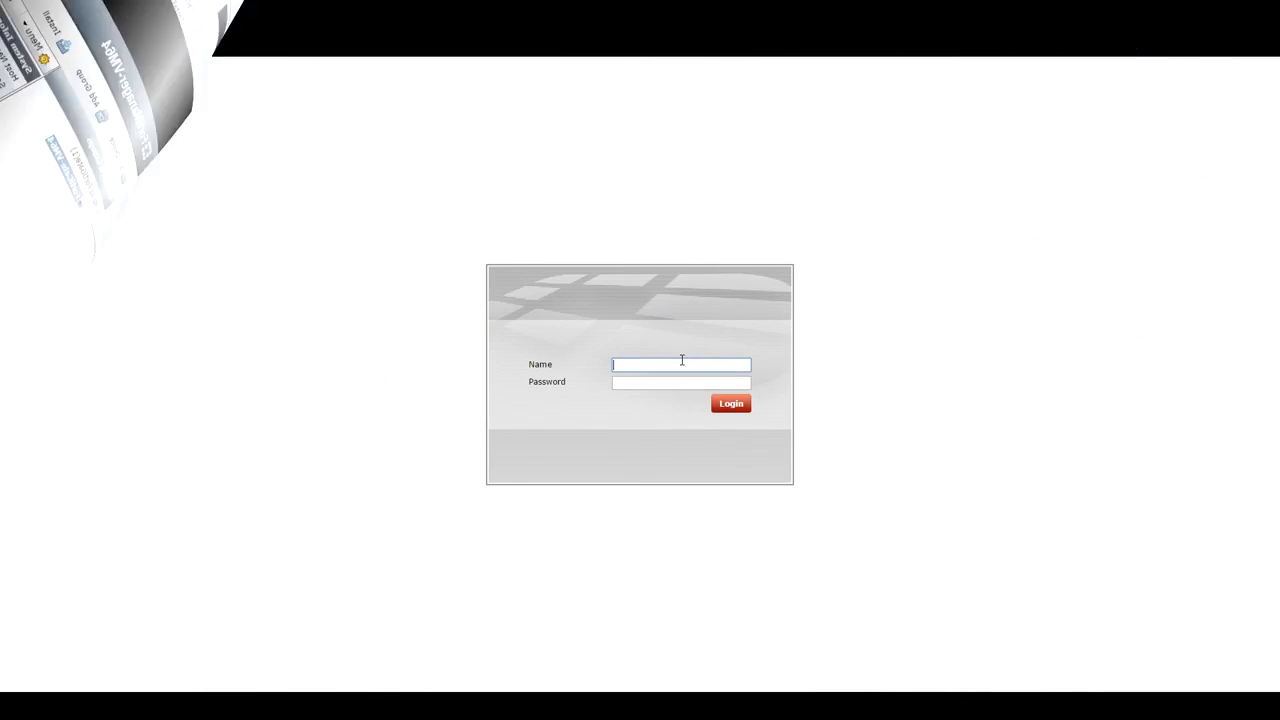
Step: Log in with the administrator account in read-only mode and dismiss the evaluation license notice
click(682, 362)
text(admin)
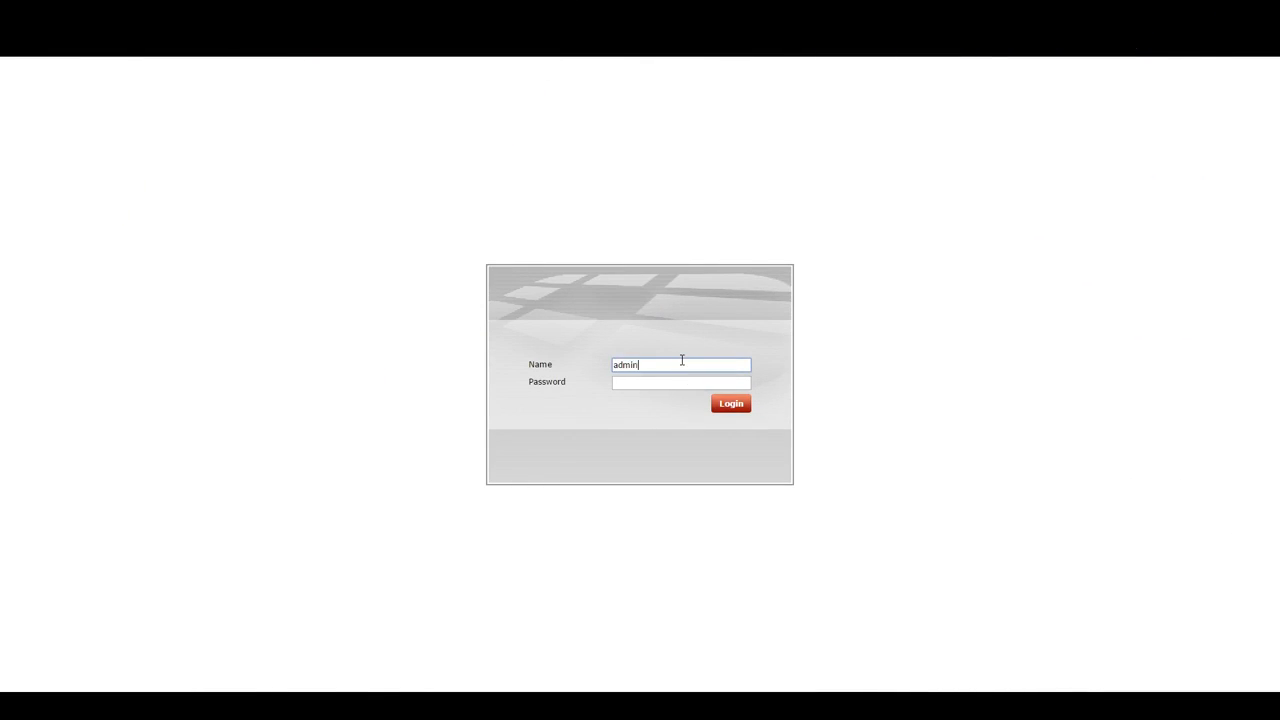
key(Return)
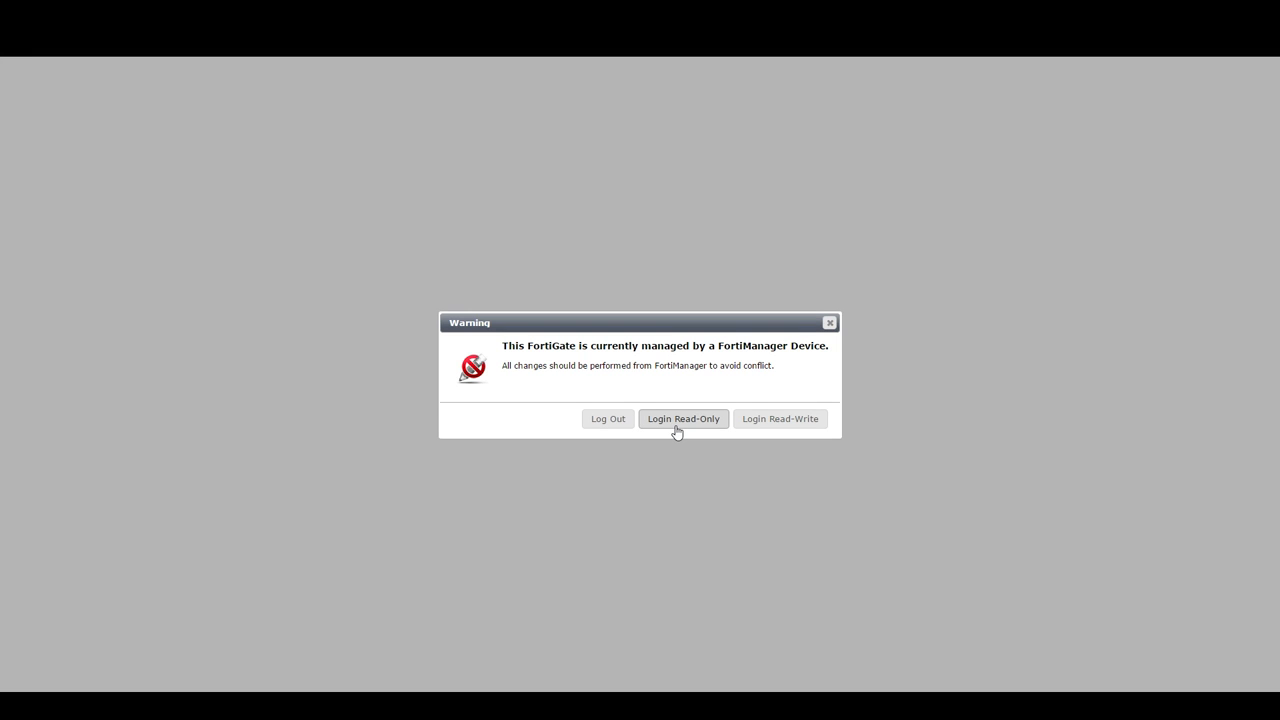
click(683, 419)
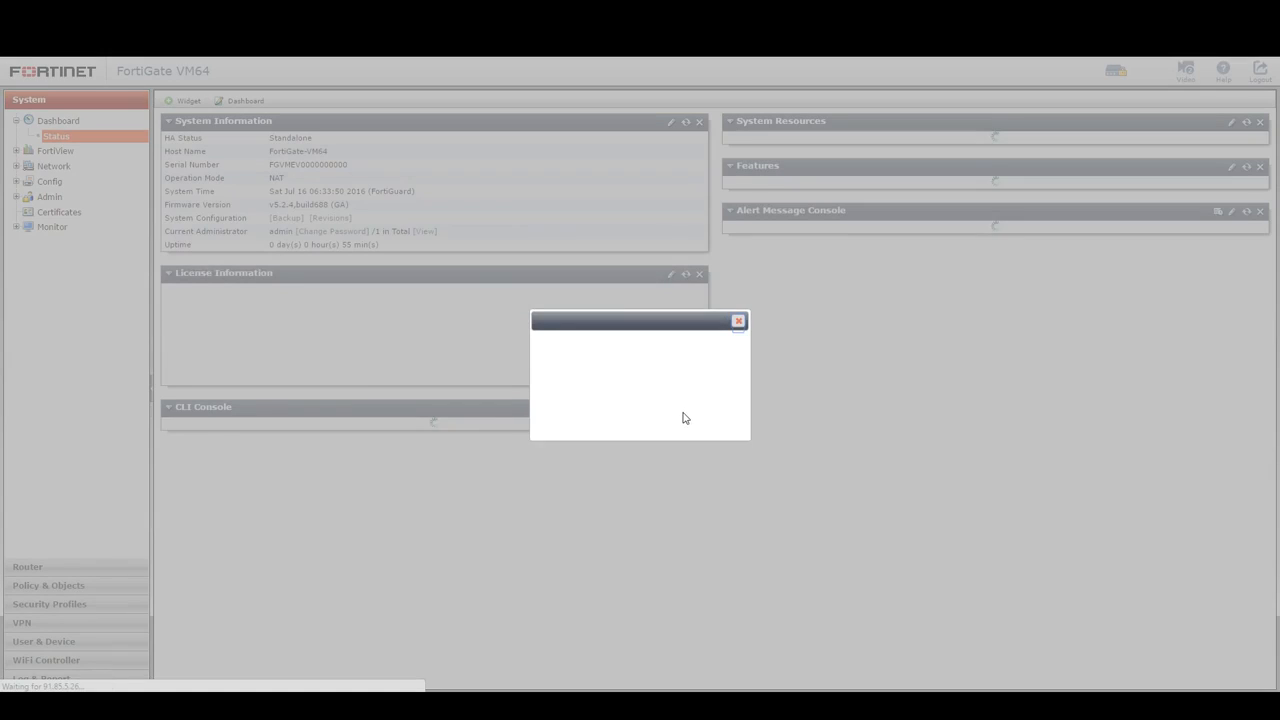
click(789, 437)
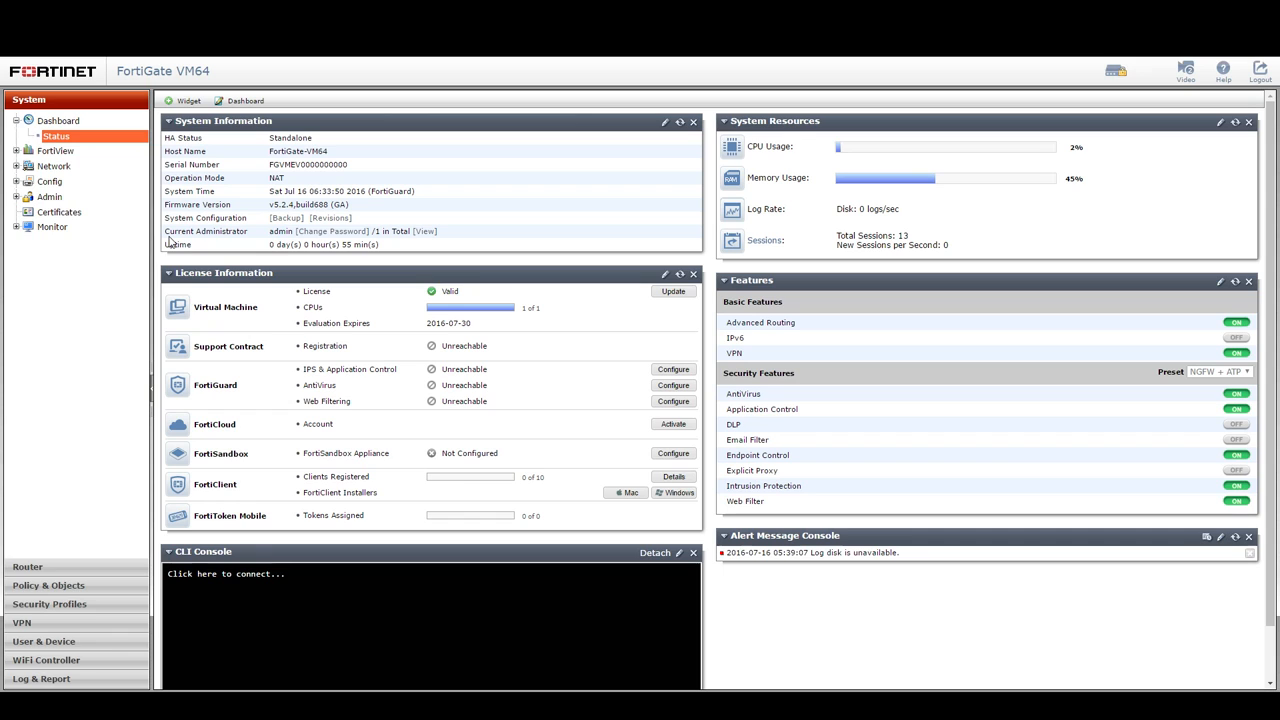
click(53, 166)
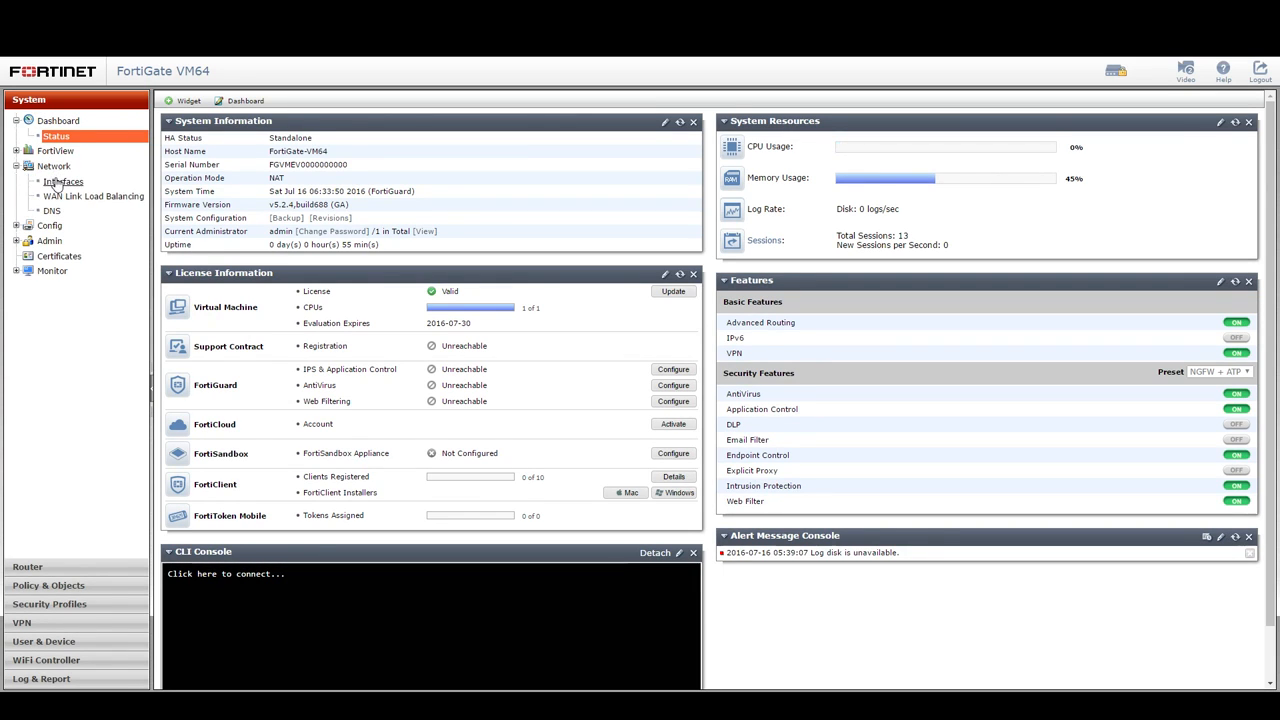
Step: Open Network > Interfaces, confirm port4 at 172.16.0.1/255.255.255.0, and trigger the FortiManager-managed warning
click(58, 182)
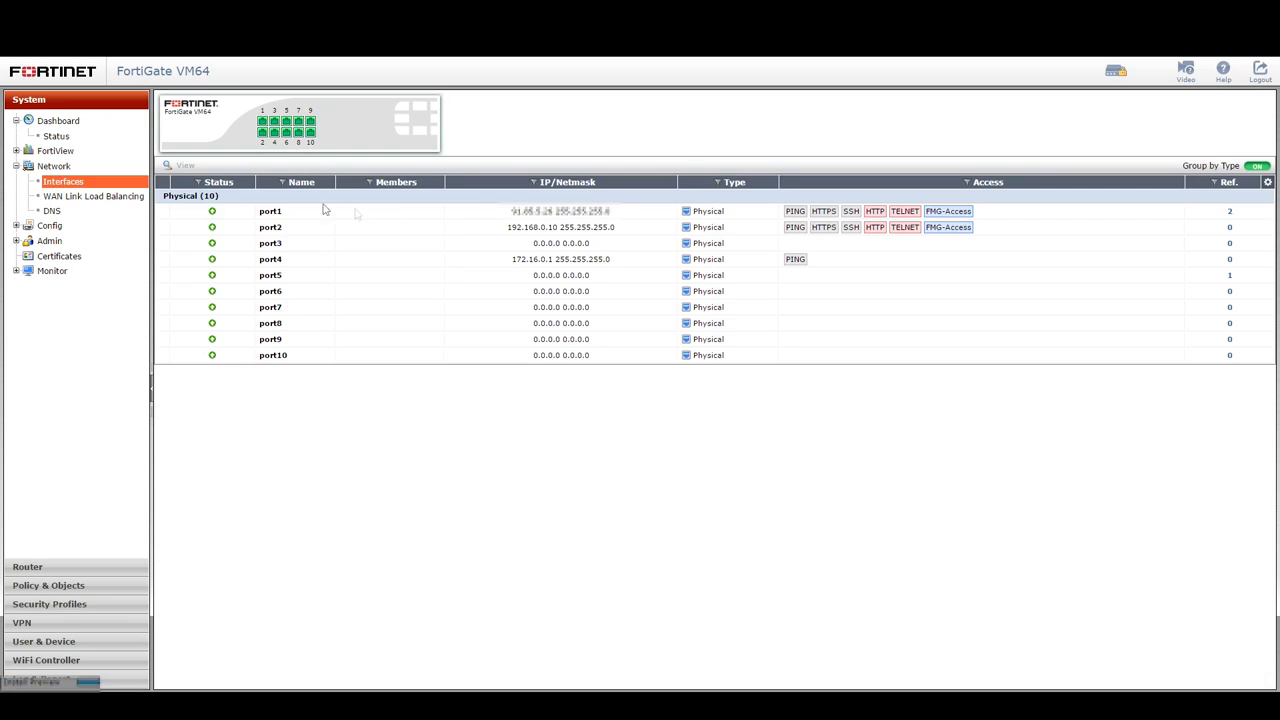
click(488, 262)
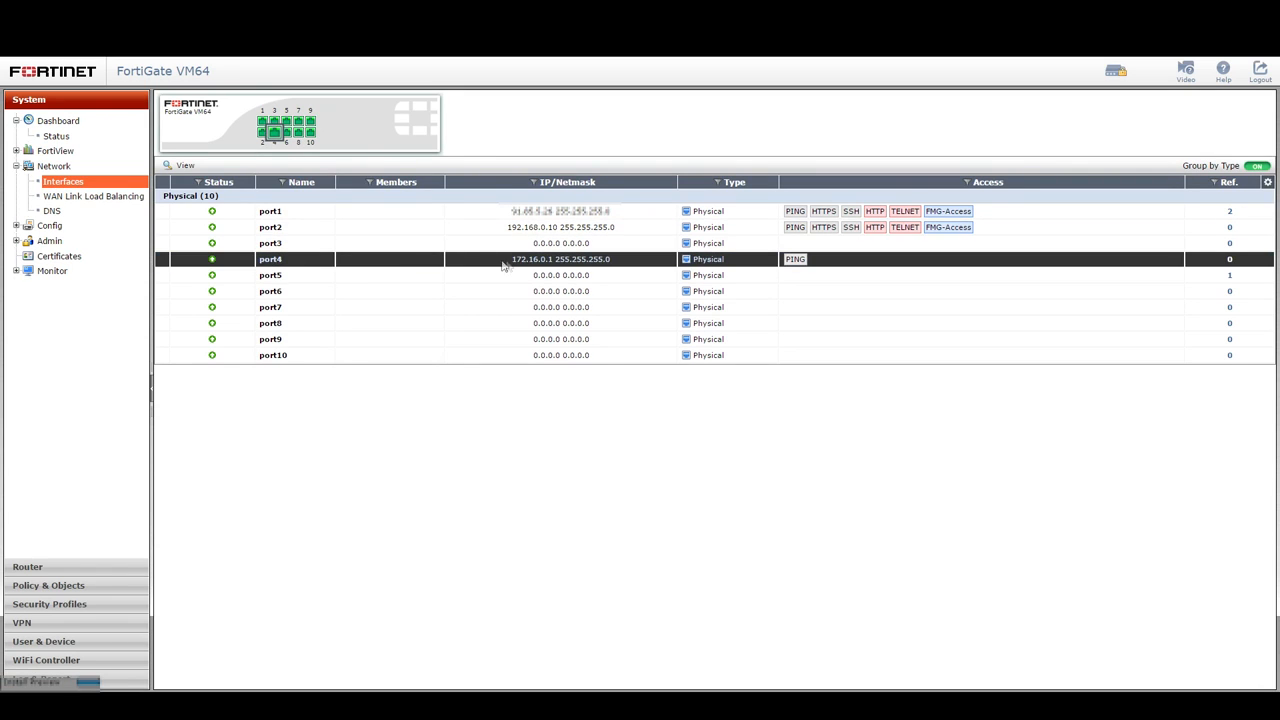
drag(510, 261, 632, 263)
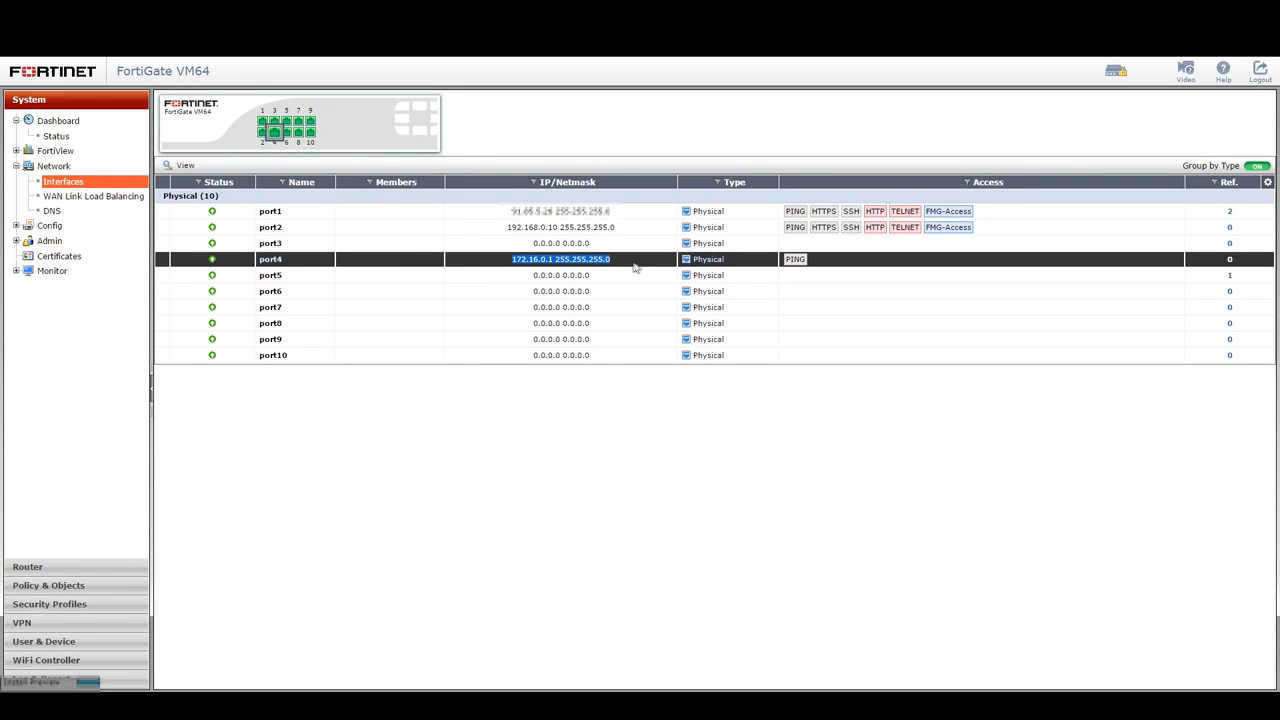
click(840, 268)
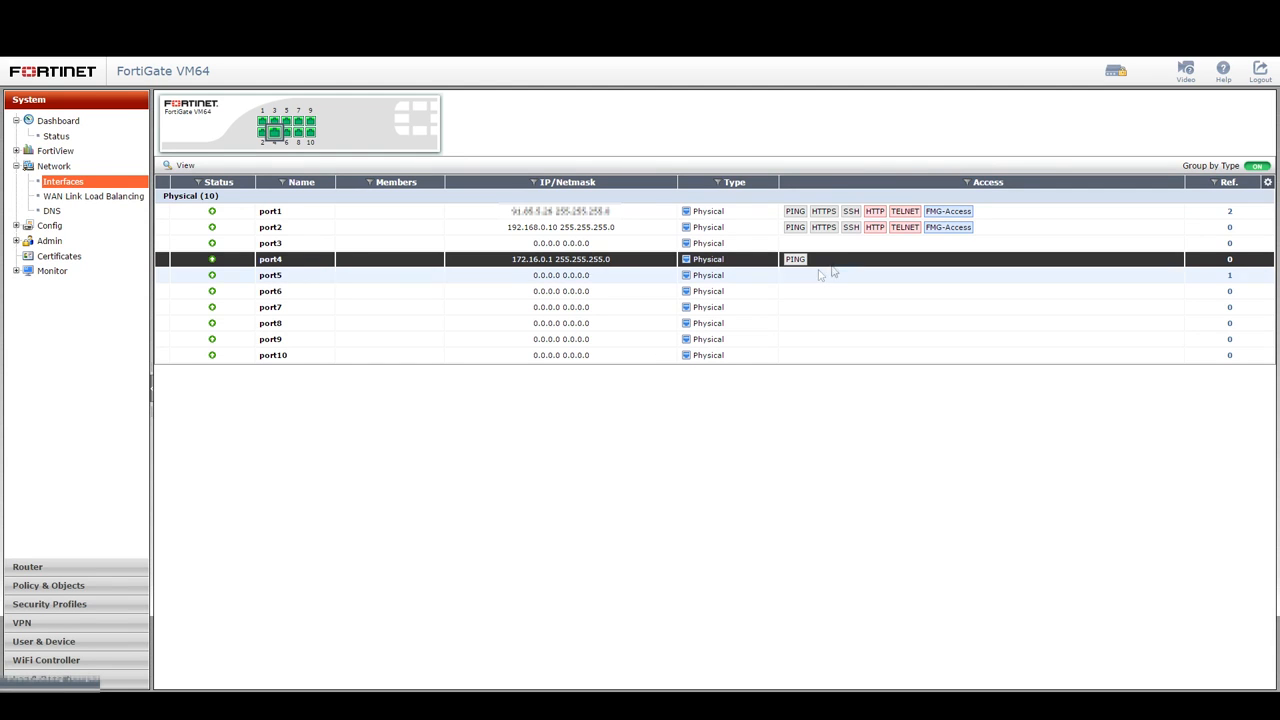
click(1118, 75)
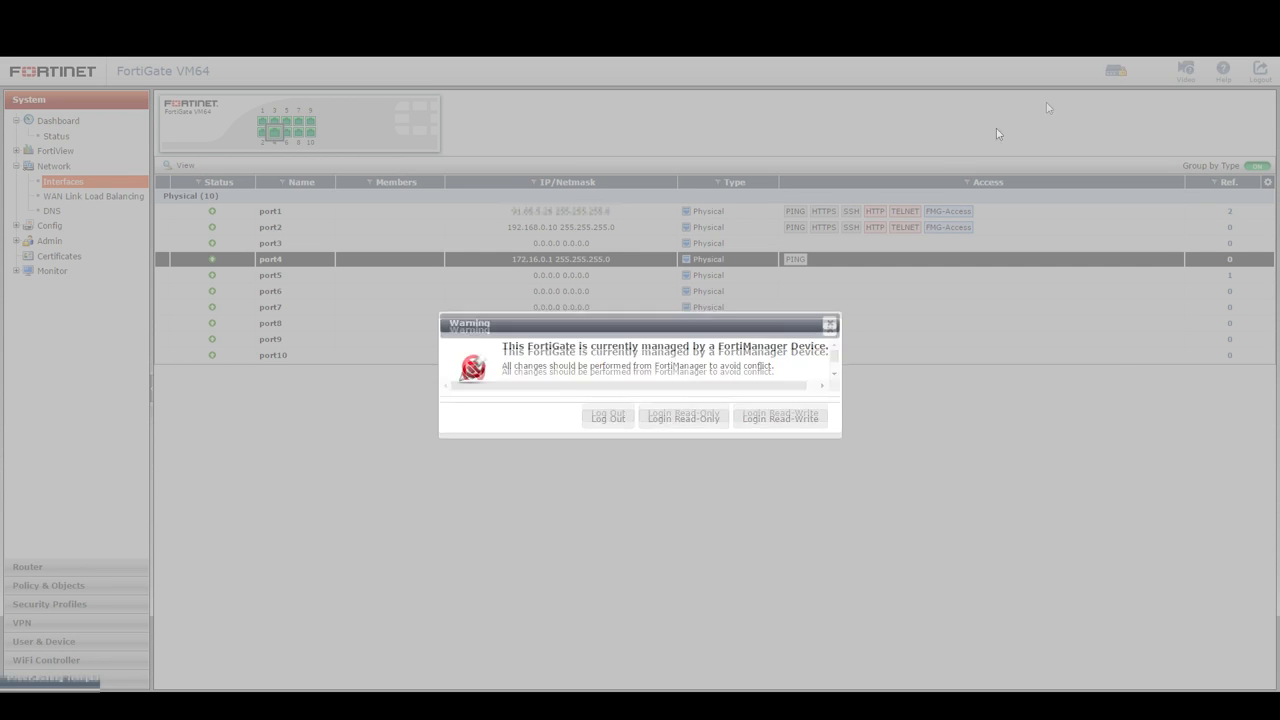
Step: Choose Login Read-Write, continue past the out-of-sync warning, and edit port5
click(771, 423)
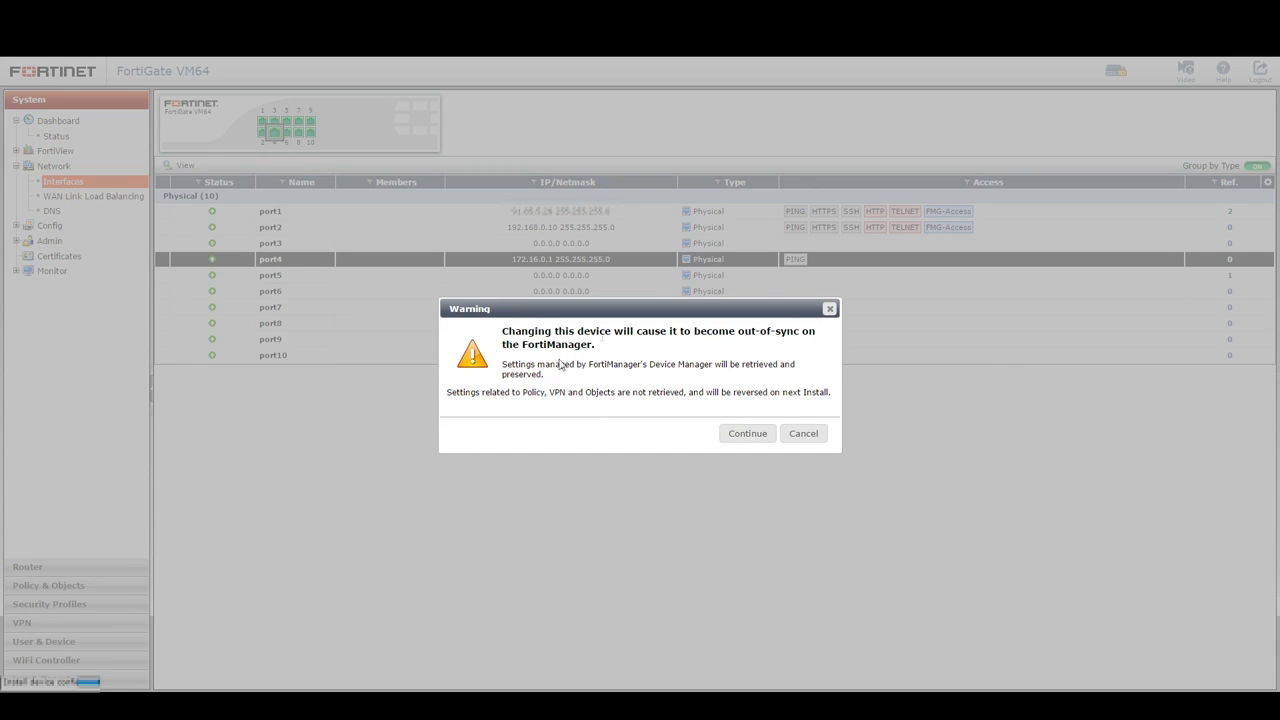
click(750, 438)
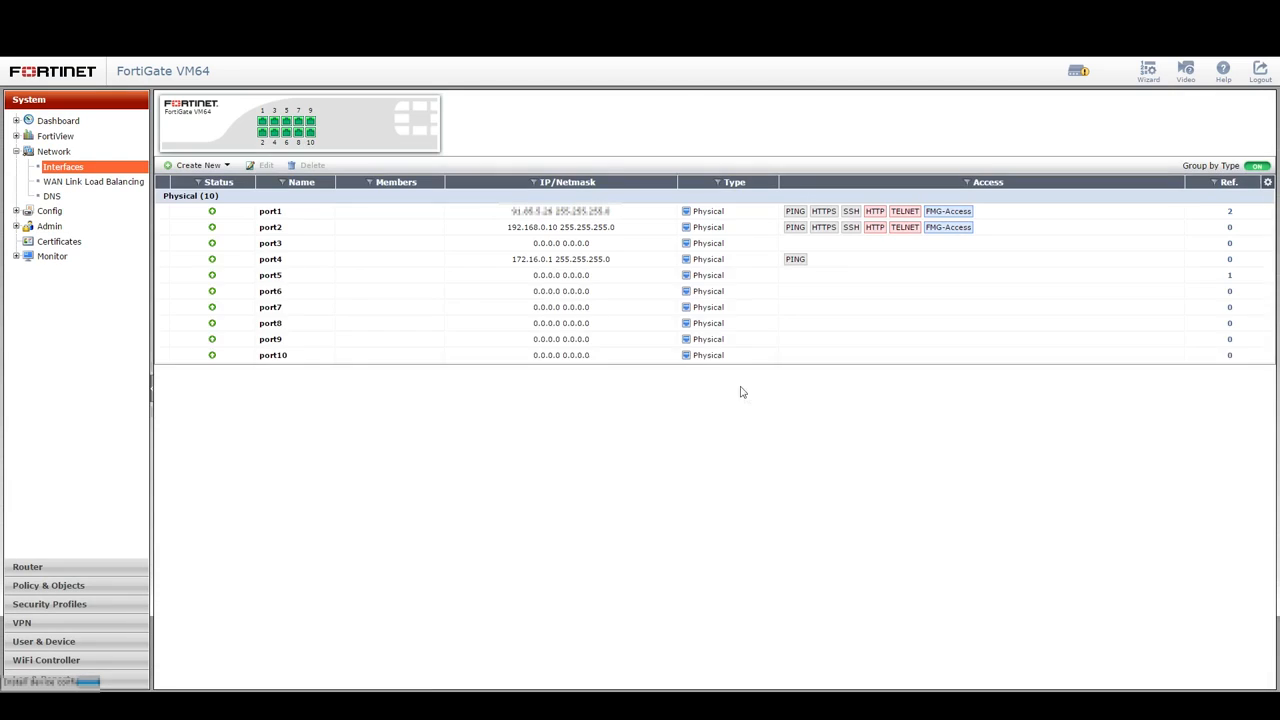
click(659, 278)
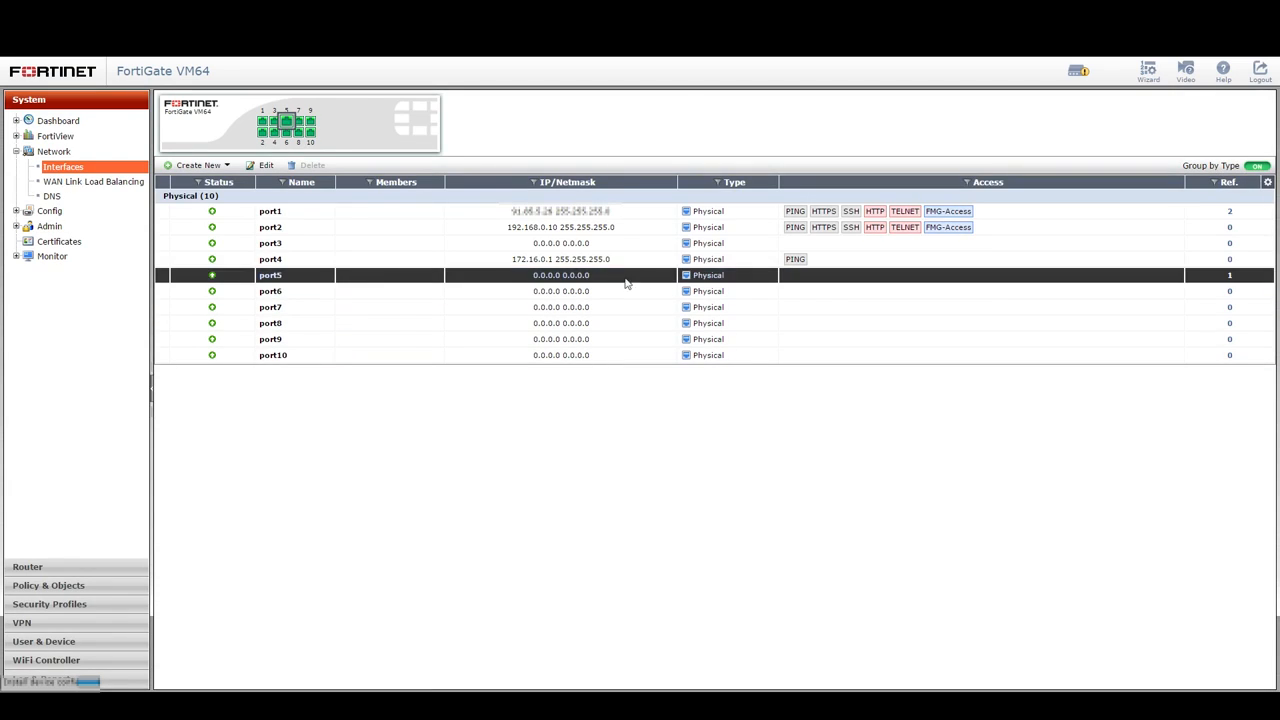
click(264, 165)
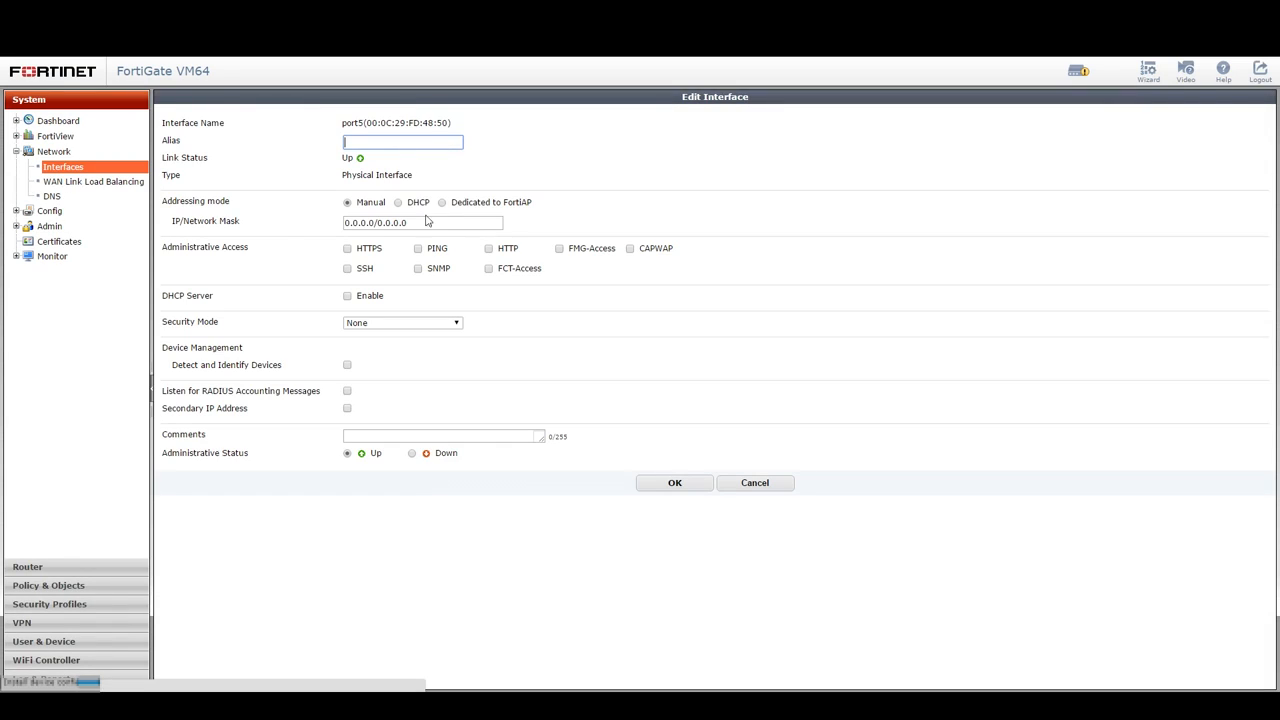
Step: Change port5's address from 0.0.0.0 to 172.18.0.1/24, allow HTTPS access, and save
drag(410, 223, 283, 222)
text(172.18.0.1/24)
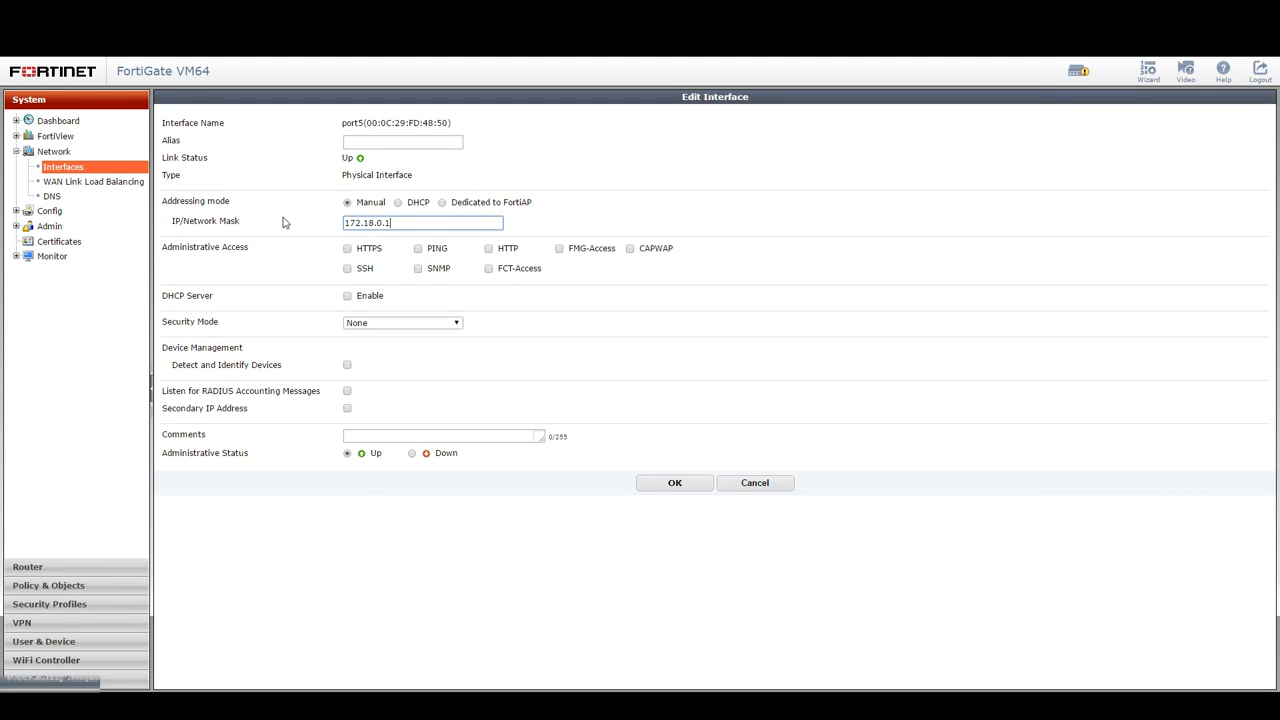
click(347, 250)
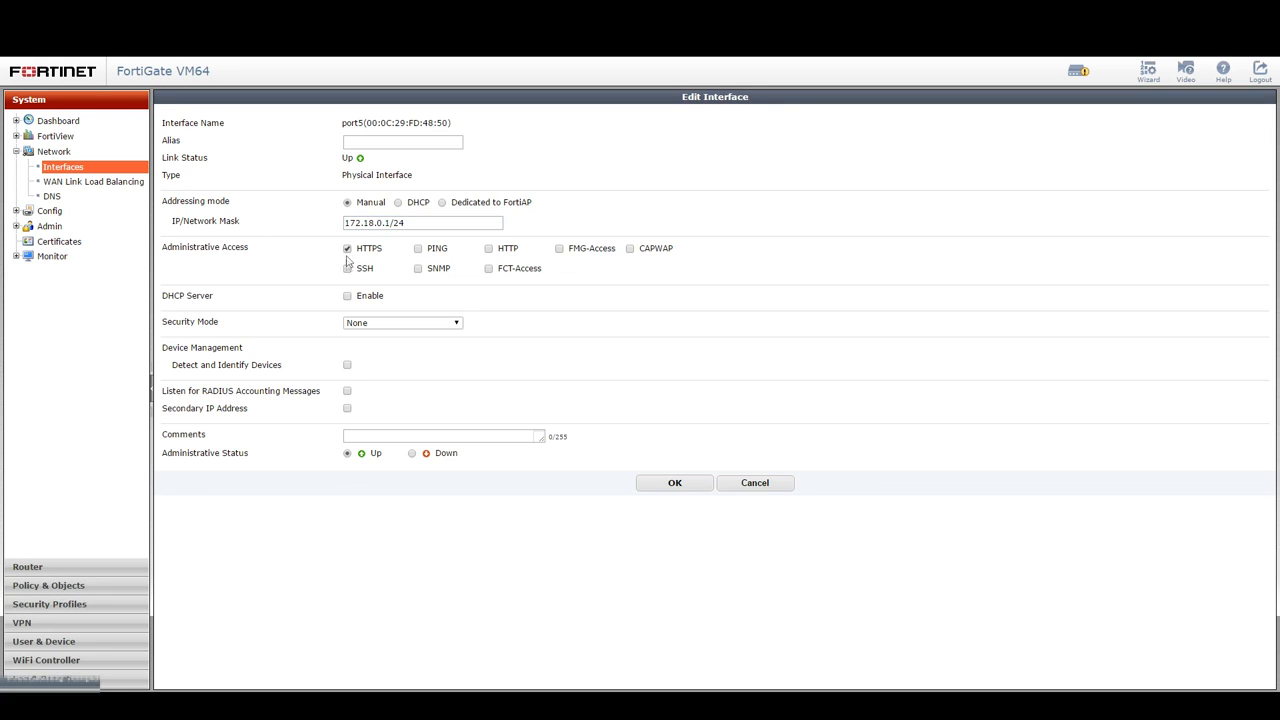
click(660, 484)
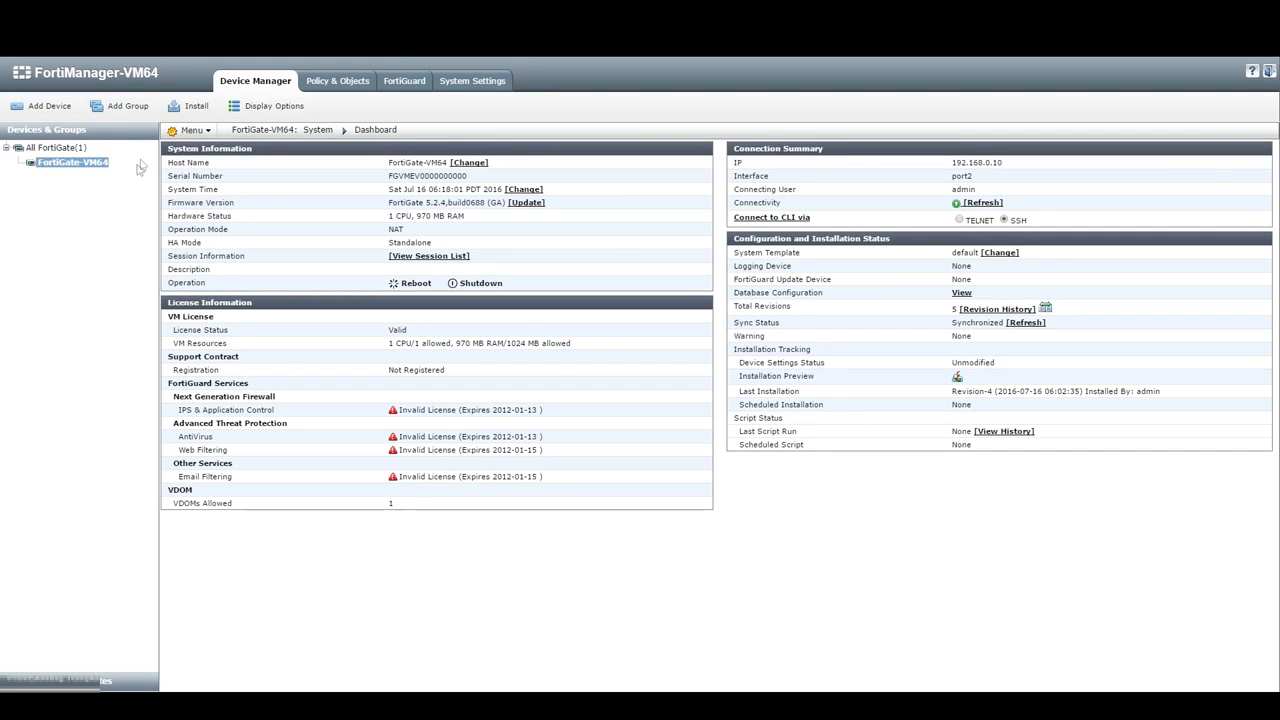
Step: Open FortiGate-VM64's dashboard and its revision history, topped by AutoUpdate revision 7
click(95, 166)
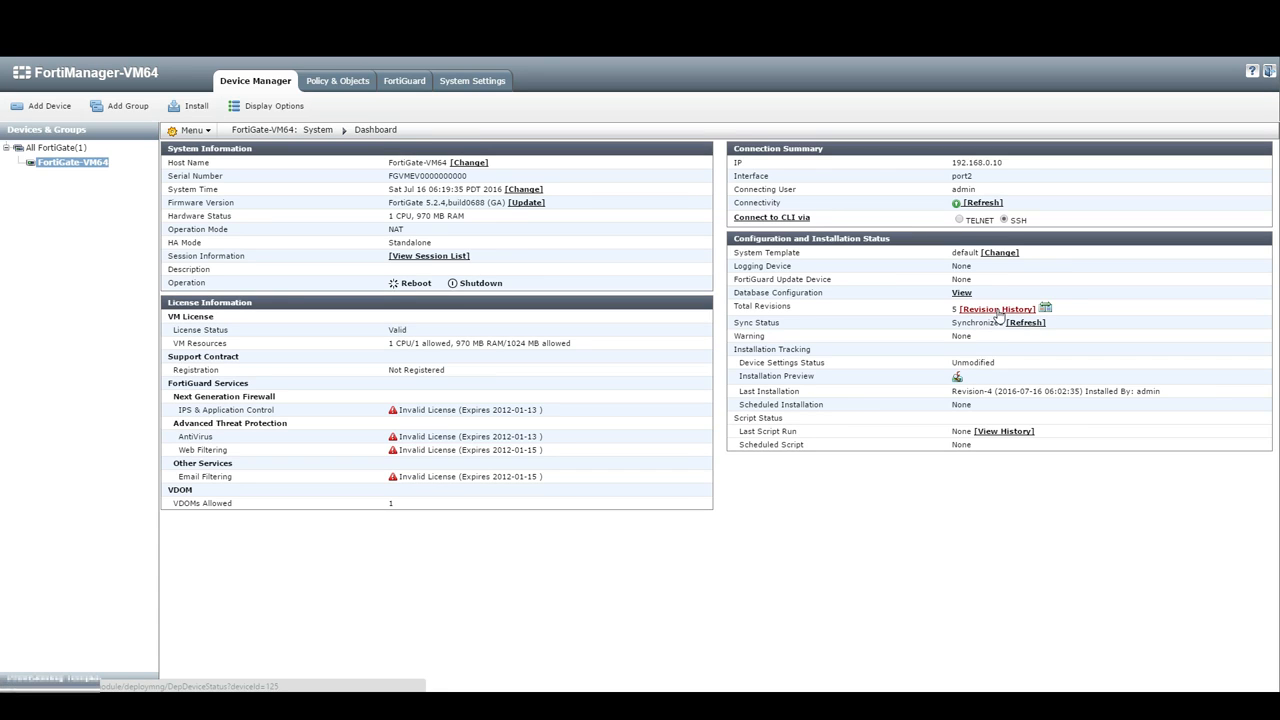
click(999, 312)
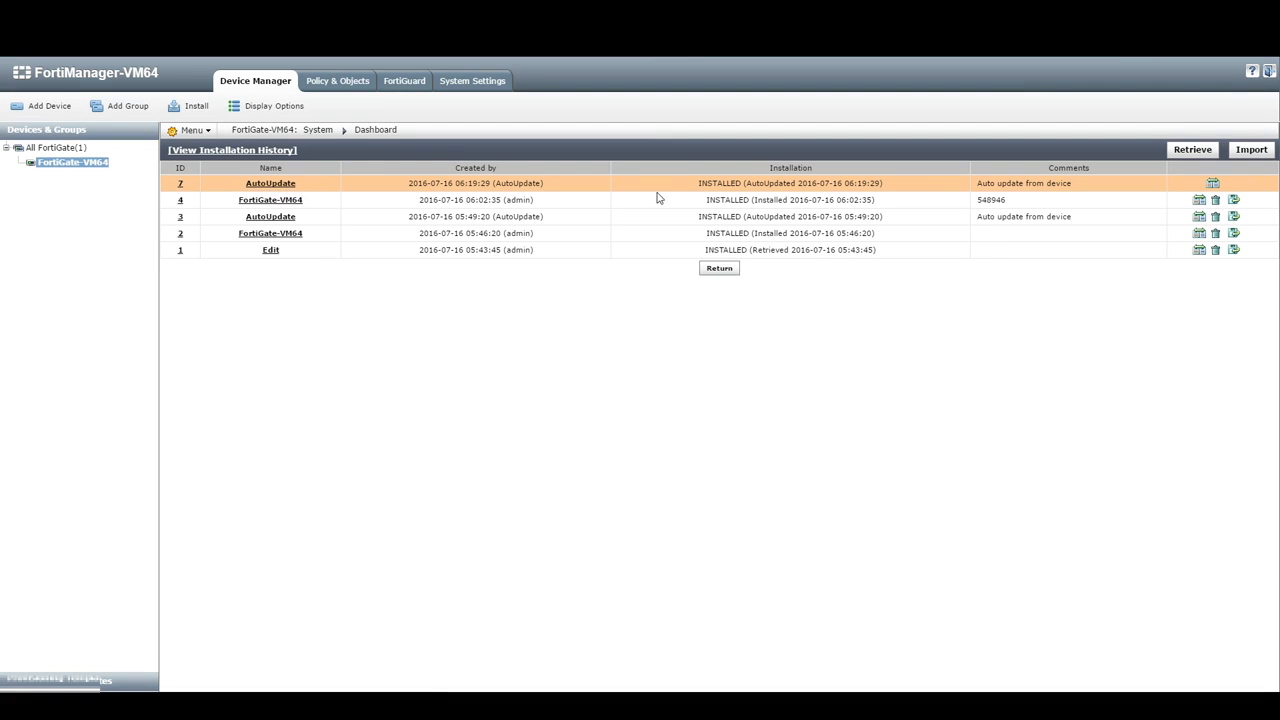
click(1214, 187)
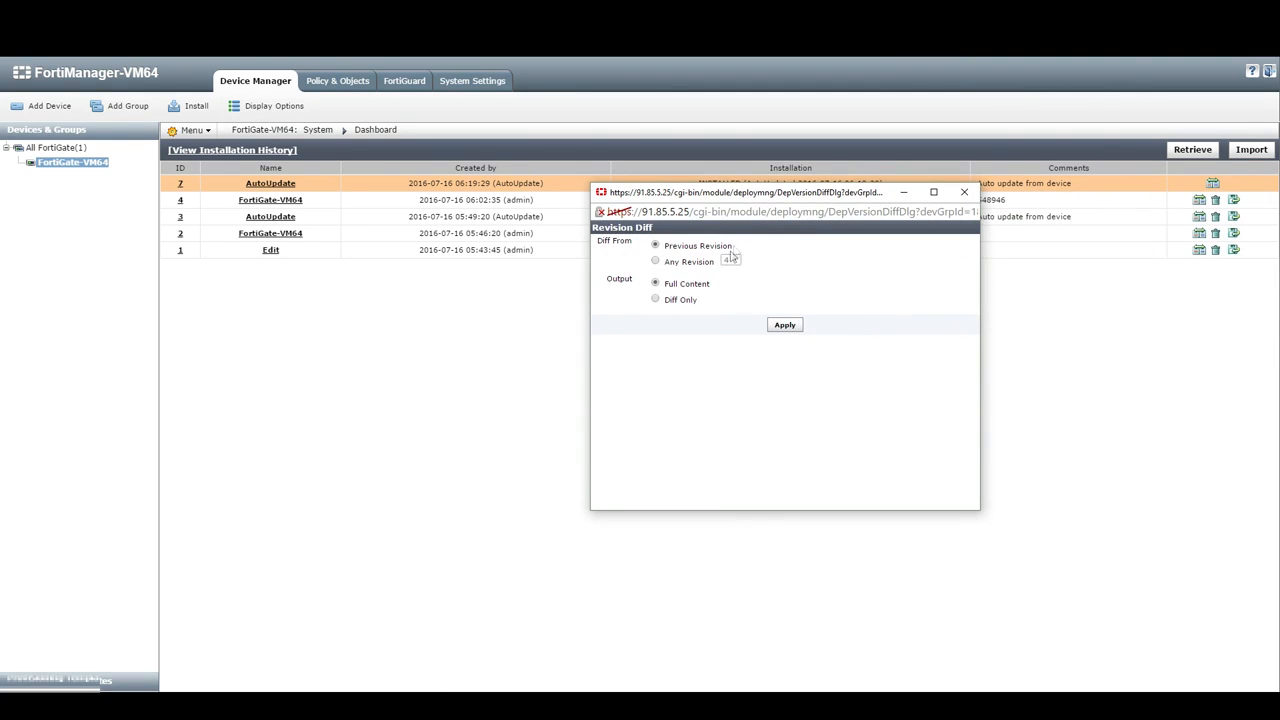
click(656, 301)
click(784, 326)
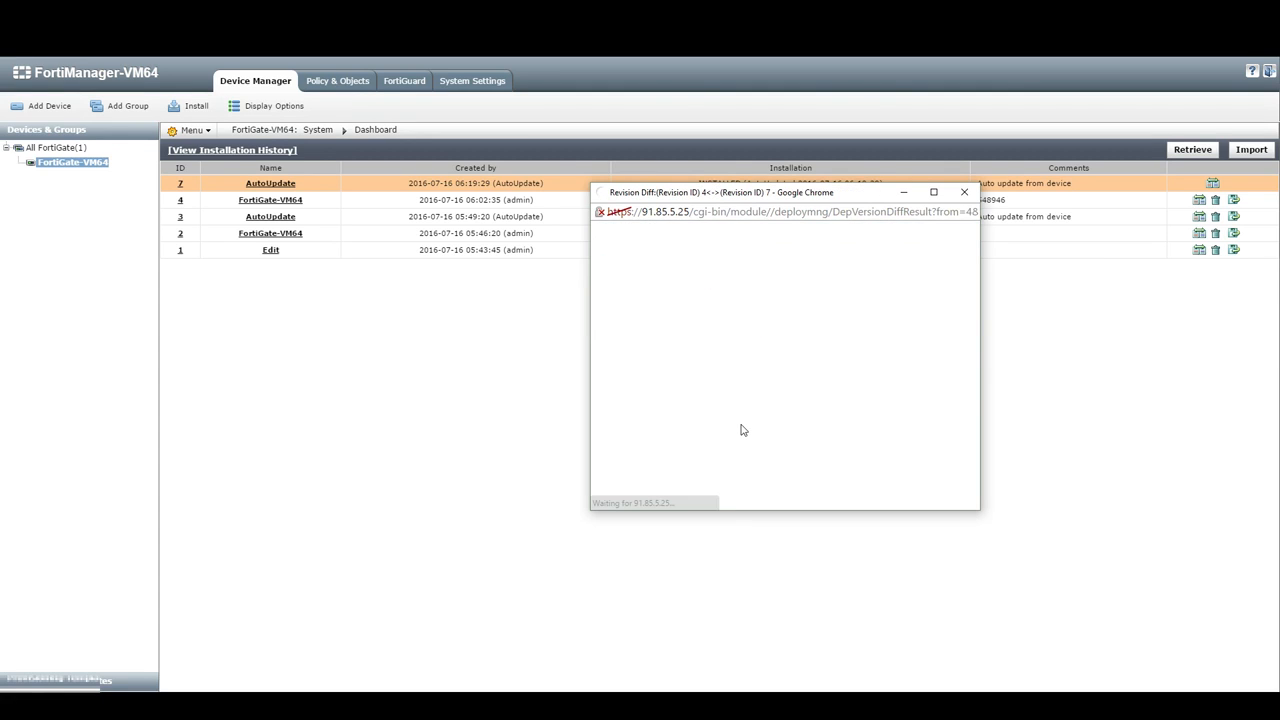
drag(792, 310, 906, 312)
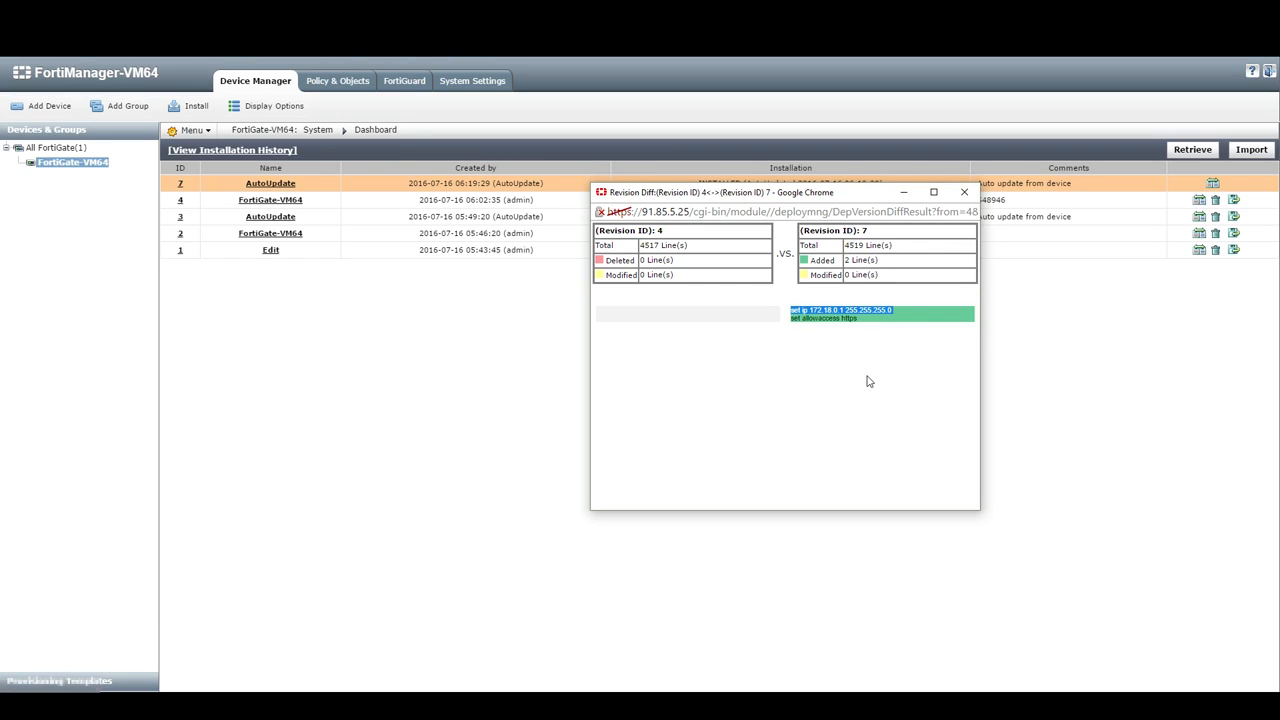
drag(870, 320, 791, 318)
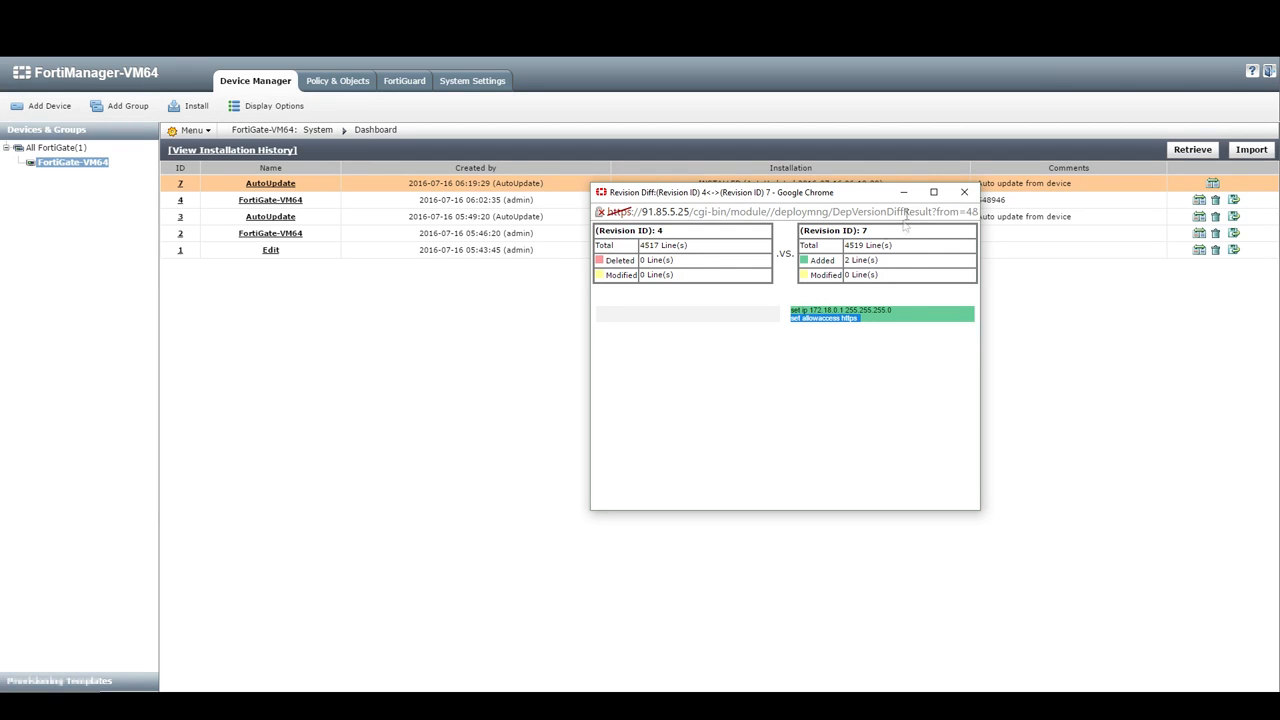
click(964, 192)
drag(418, 183, 1177, 188)
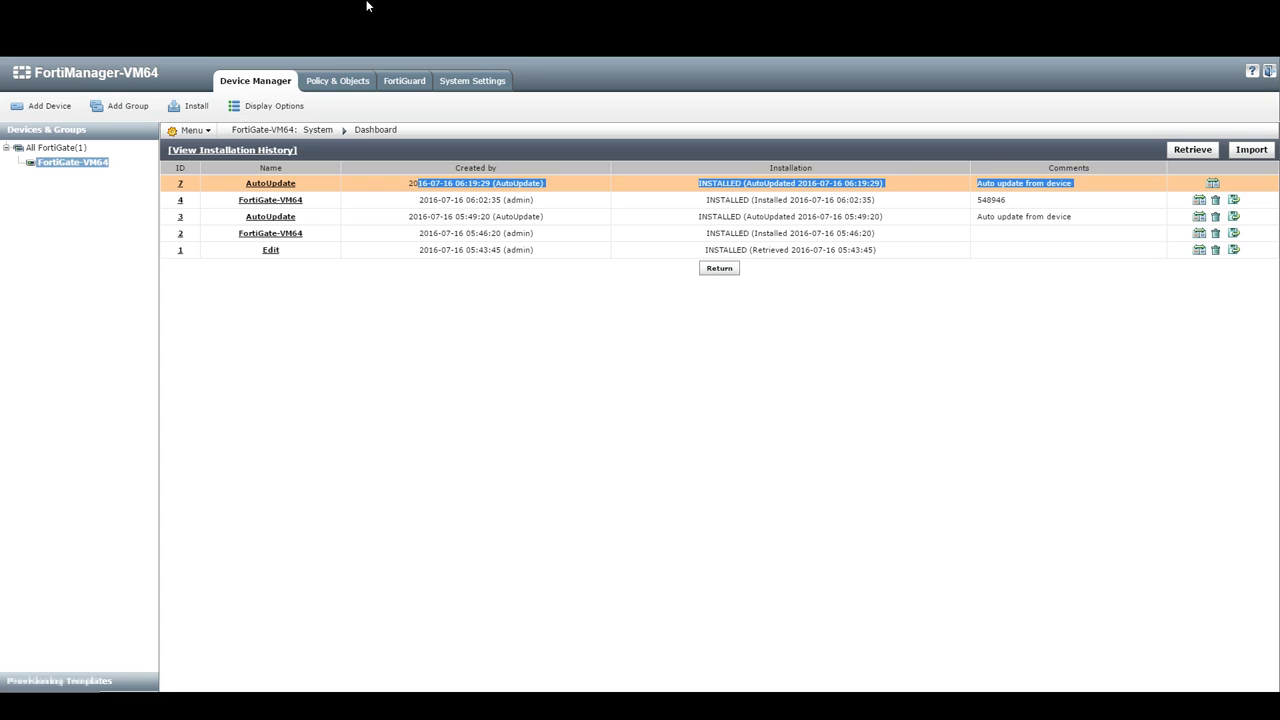
Step: Retrieve FortiGate-VM64's running configuration into a new revision
click(358, 195)
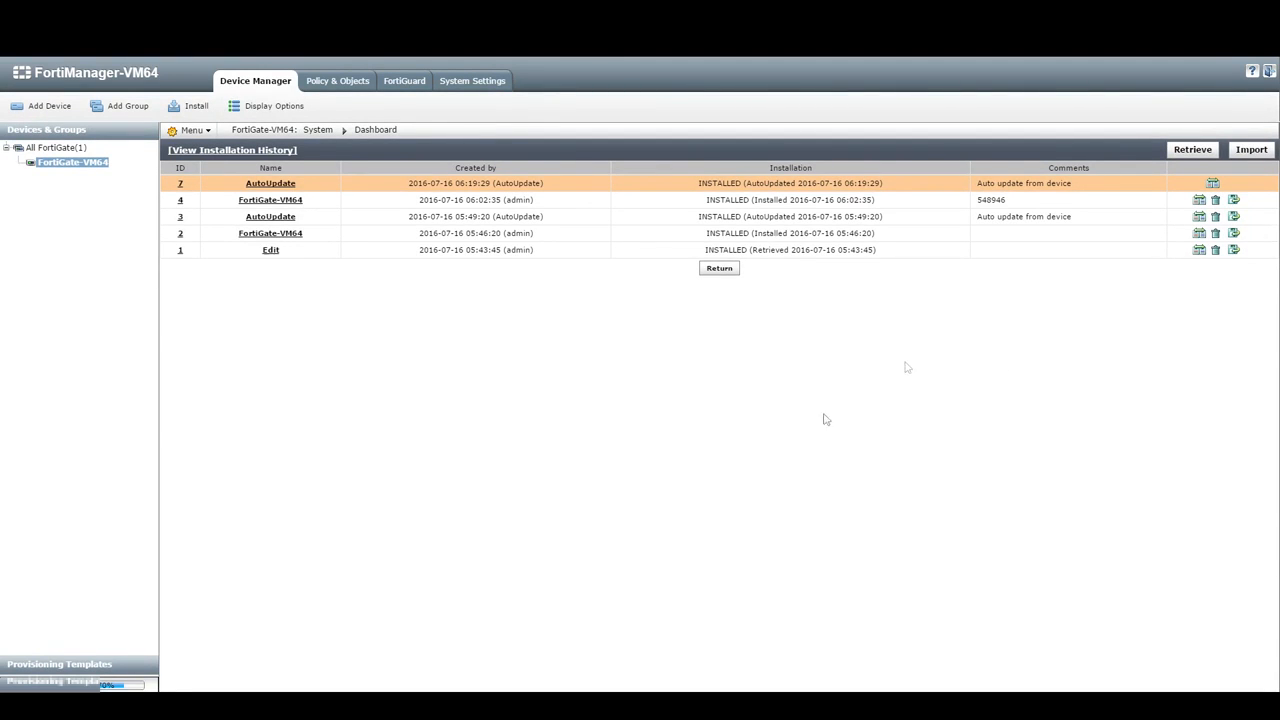
click(1183, 151)
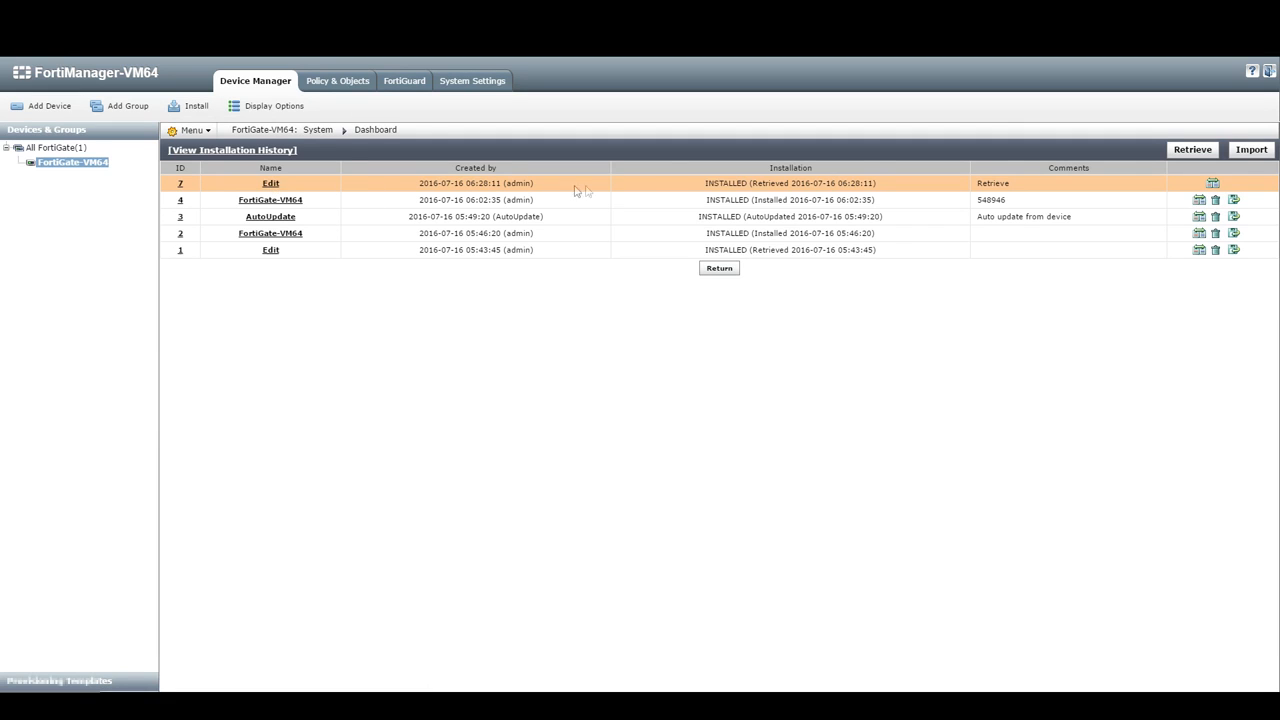
Step: Check revision 7's installation status and Retrieve comment, then view the installation history
drag(710, 186, 797, 185)
drag(982, 184, 1010, 184)
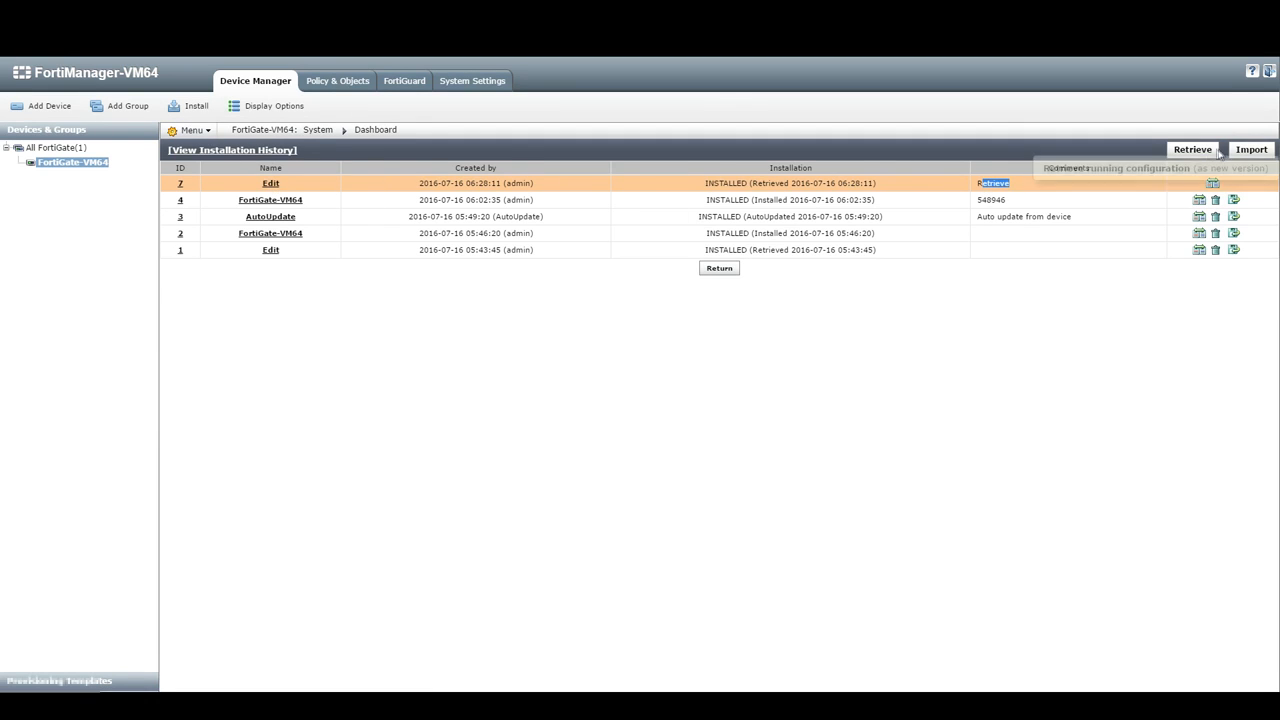
click(225, 151)
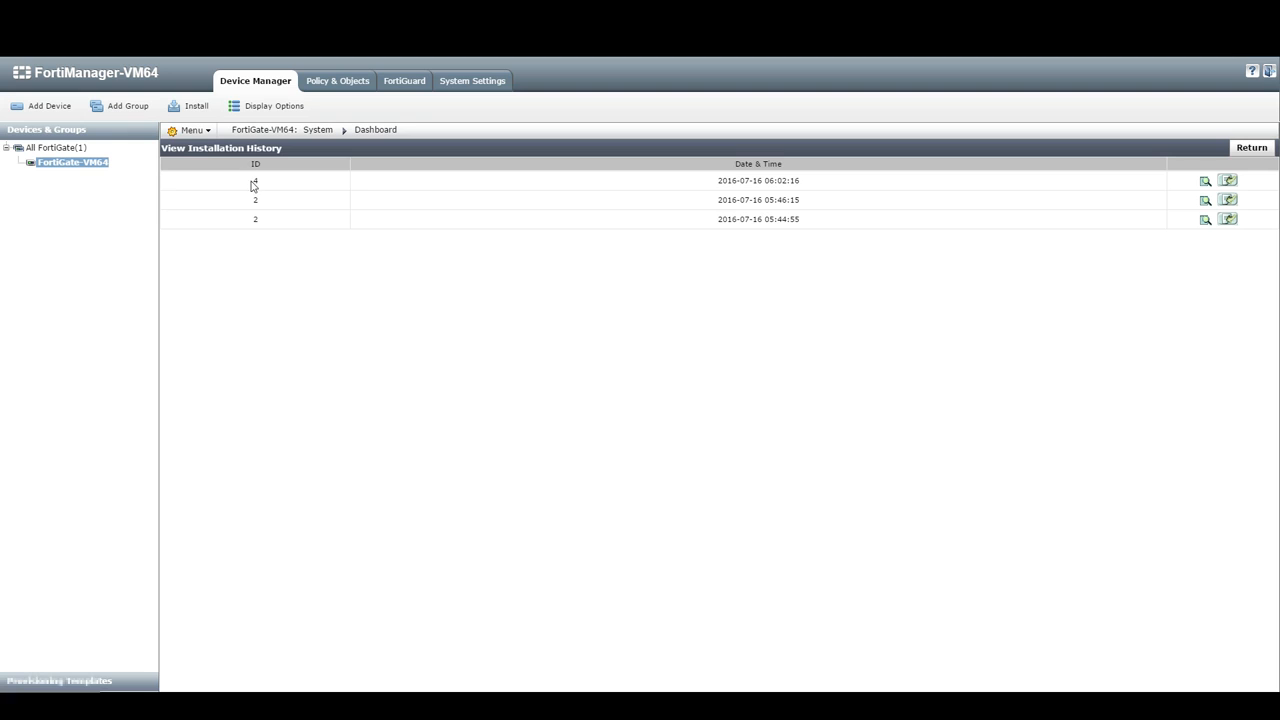
Step: Compare the three installation times and open the 06:02:16 installation's log
drag(773, 182, 803, 182)
drag(774, 200, 803, 201)
drag(783, 220, 805, 224)
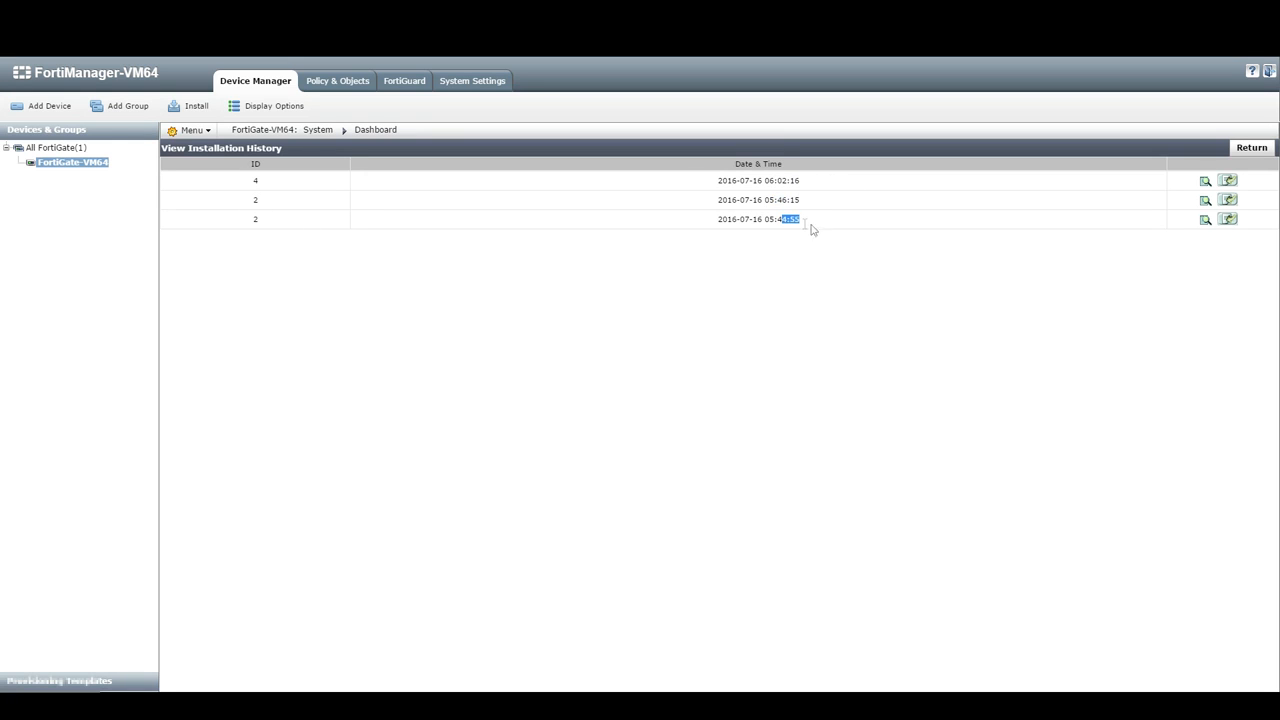
click(1205, 184)
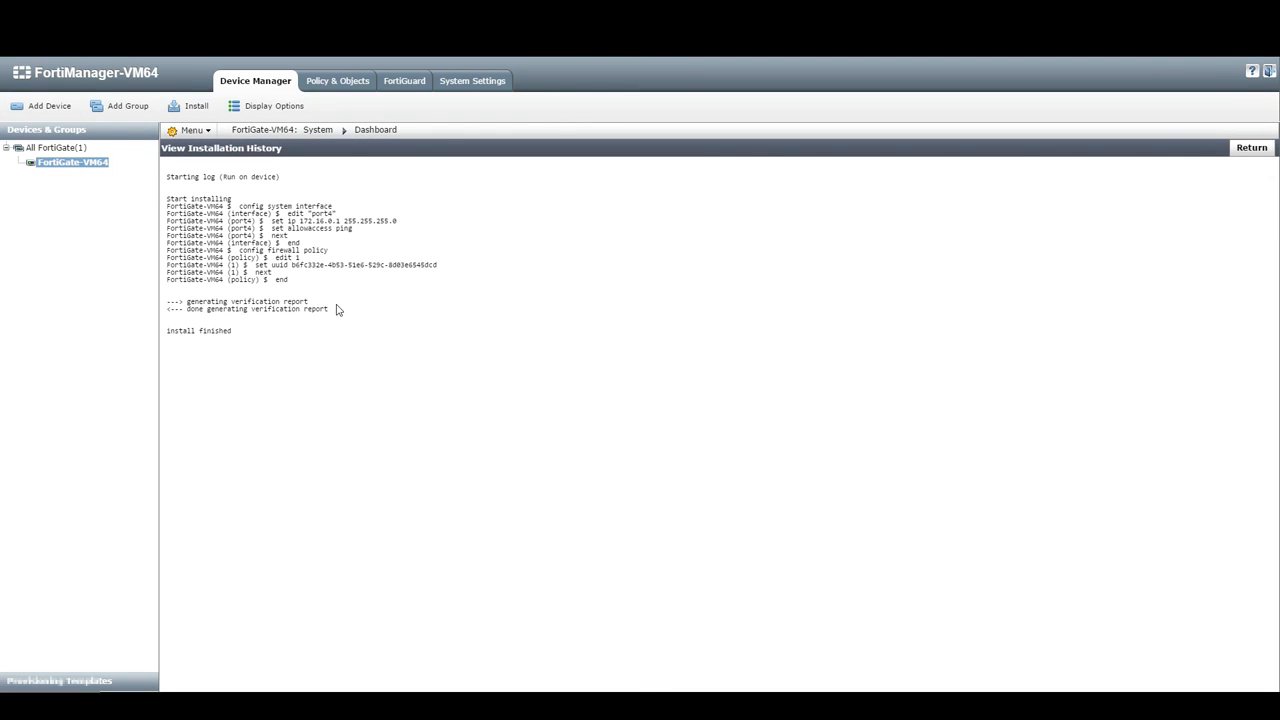
Step: Read the installed commands in the log, then return to the revision history
drag(166, 204, 329, 337)
click(331, 339)
drag(223, 193, 343, 303)
click(340, 305)
click(1250, 148)
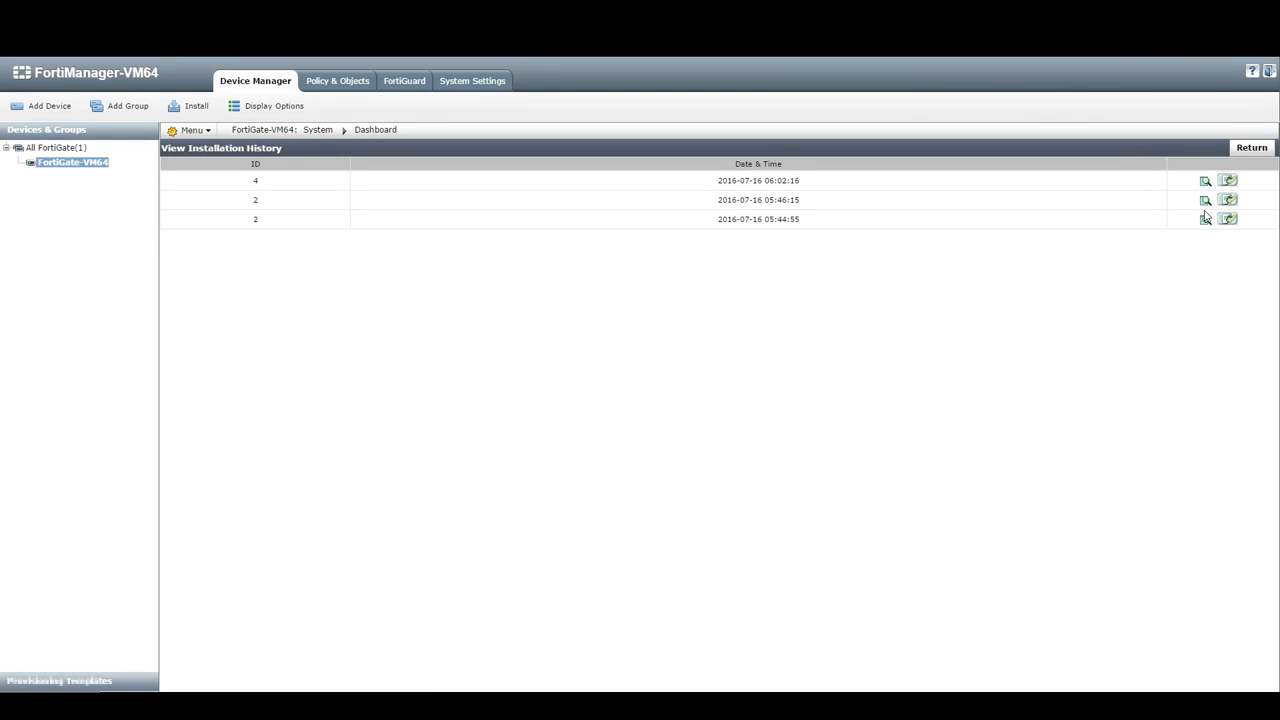
click(1256, 150)
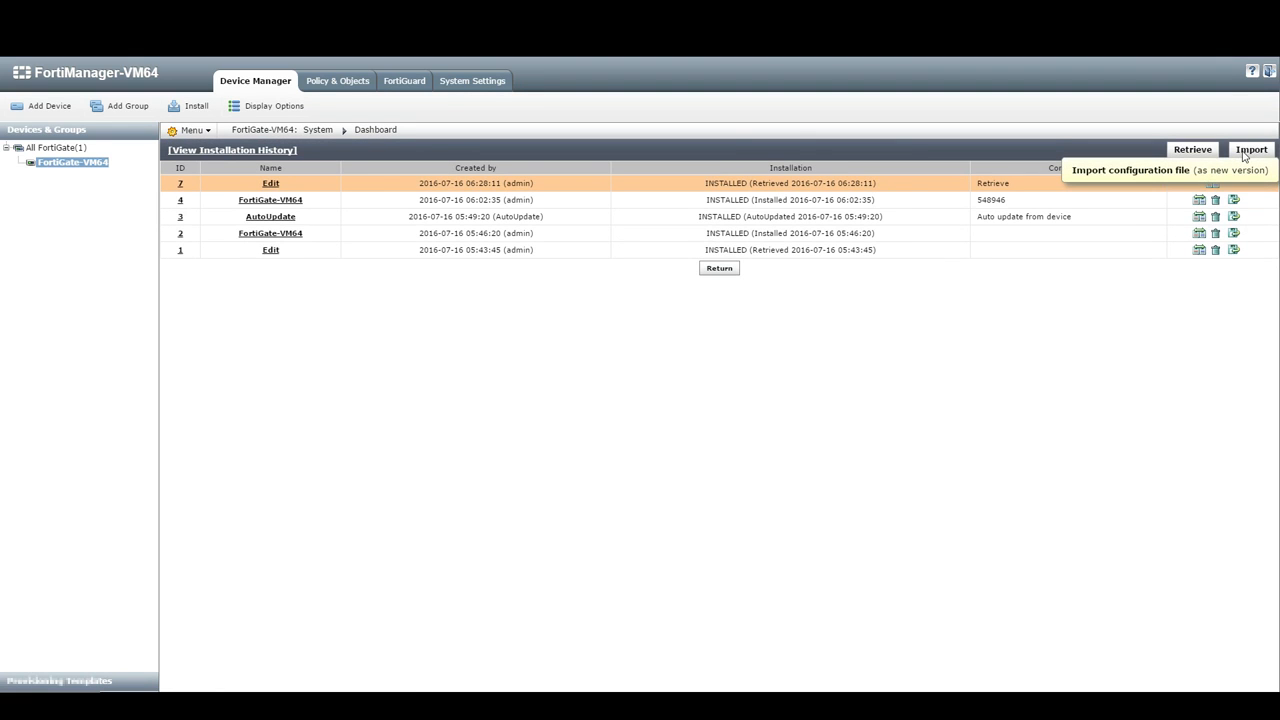
click(1247, 154)
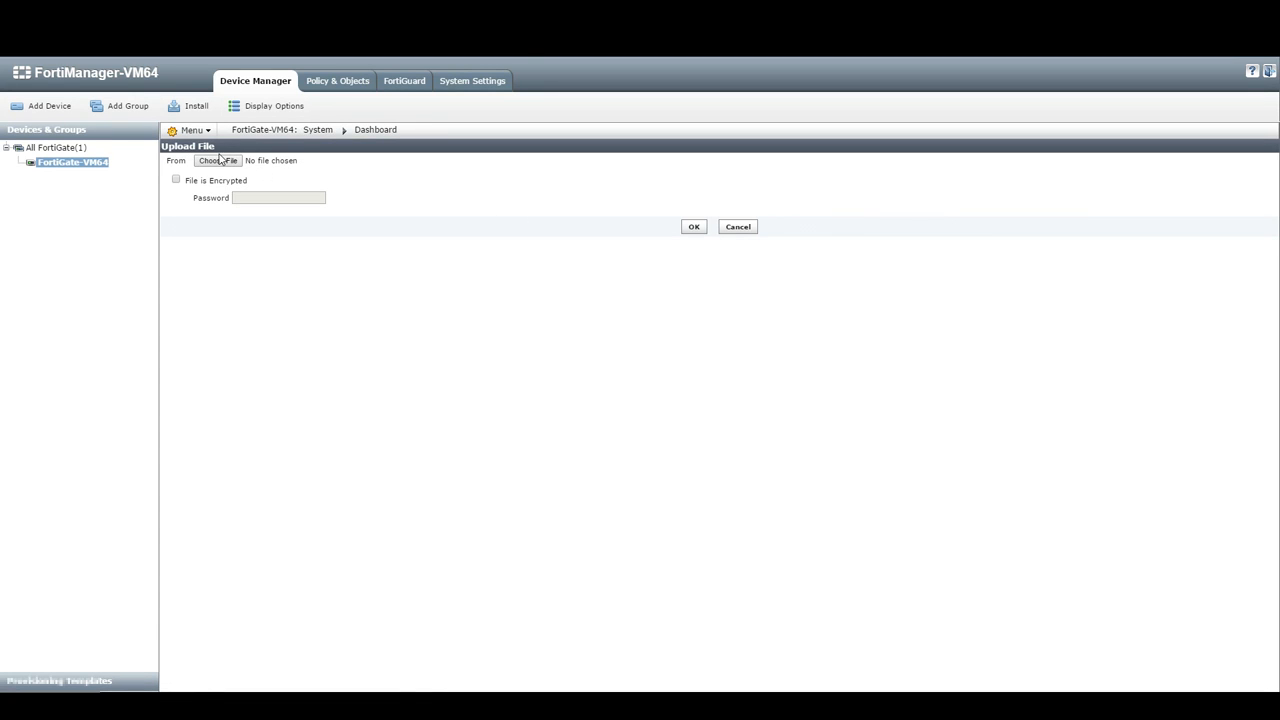
click(176, 180)
click(234, 198)
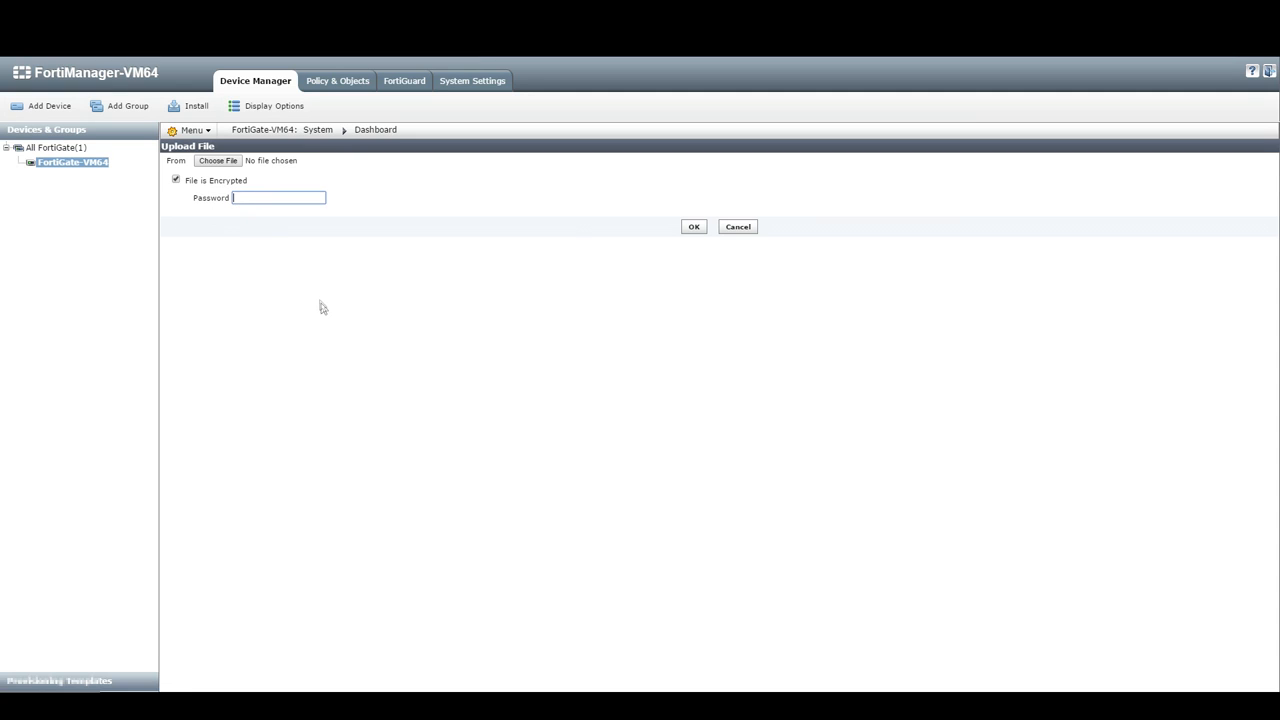
click(176, 180)
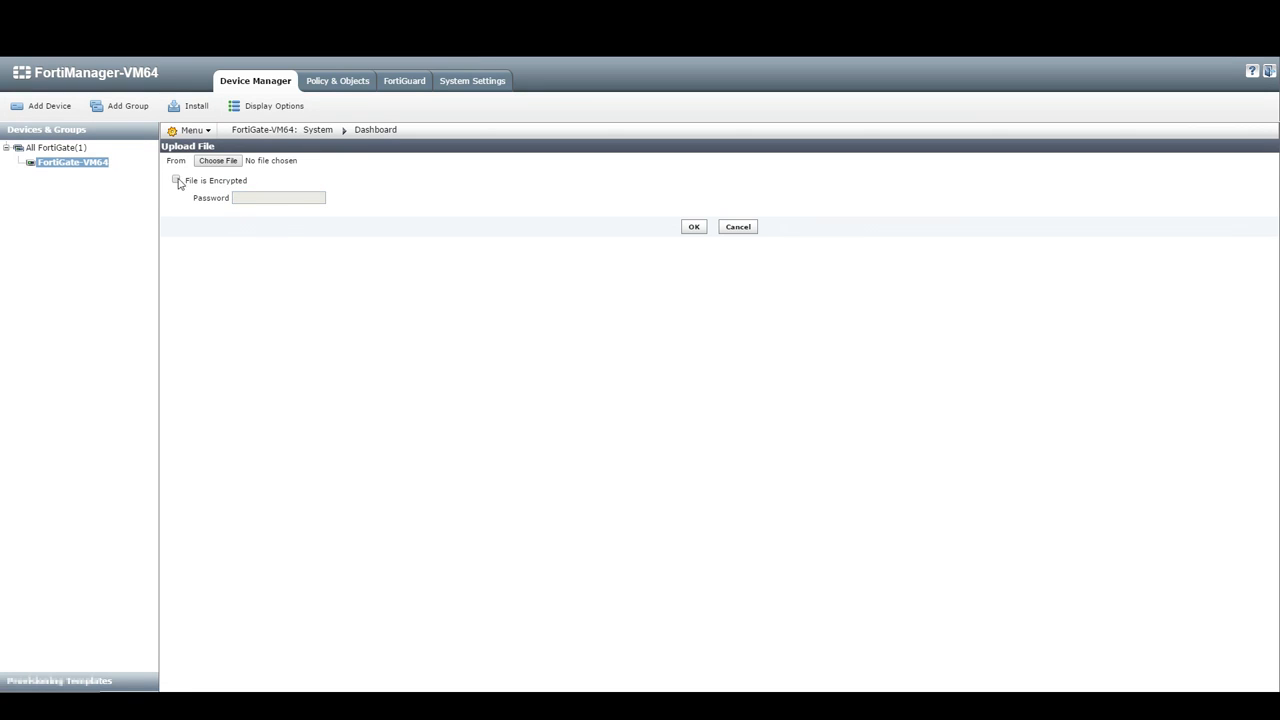
click(738, 227)
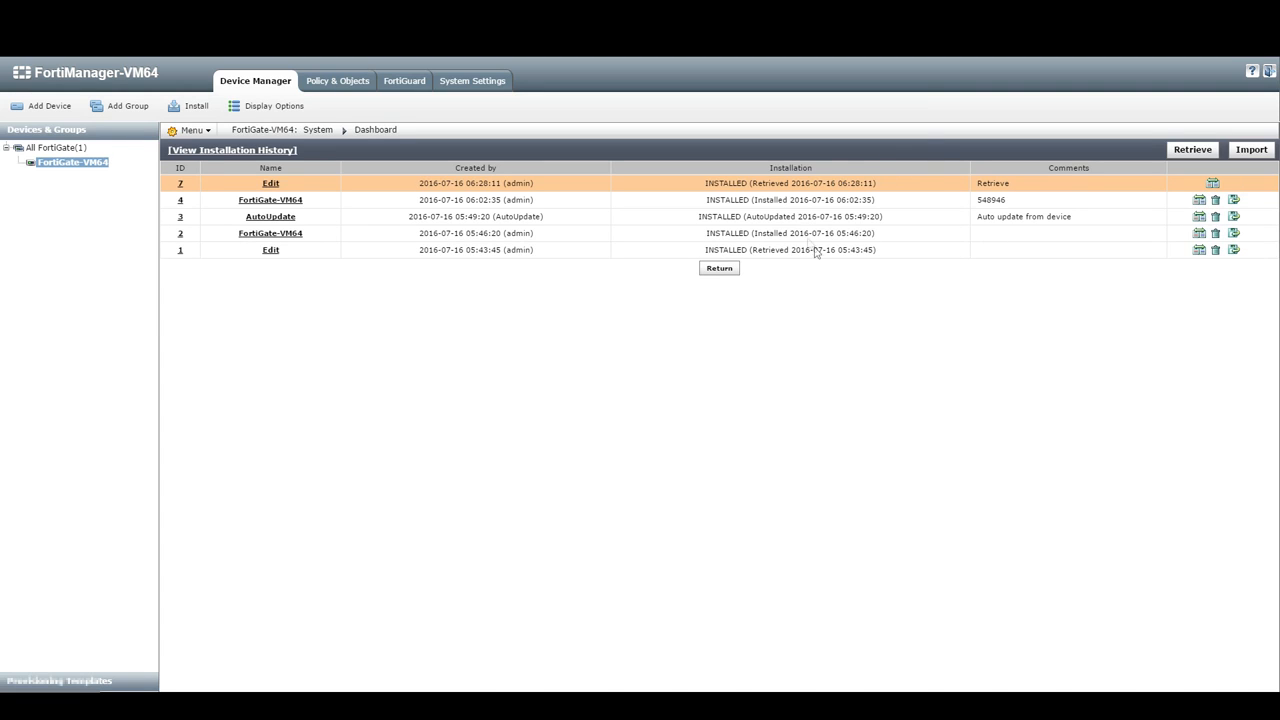
Step: Revert FortiGate-VM64 to revision 4 (comment 548946) and confirm the prompt
drag(1021, 206, 979, 208)
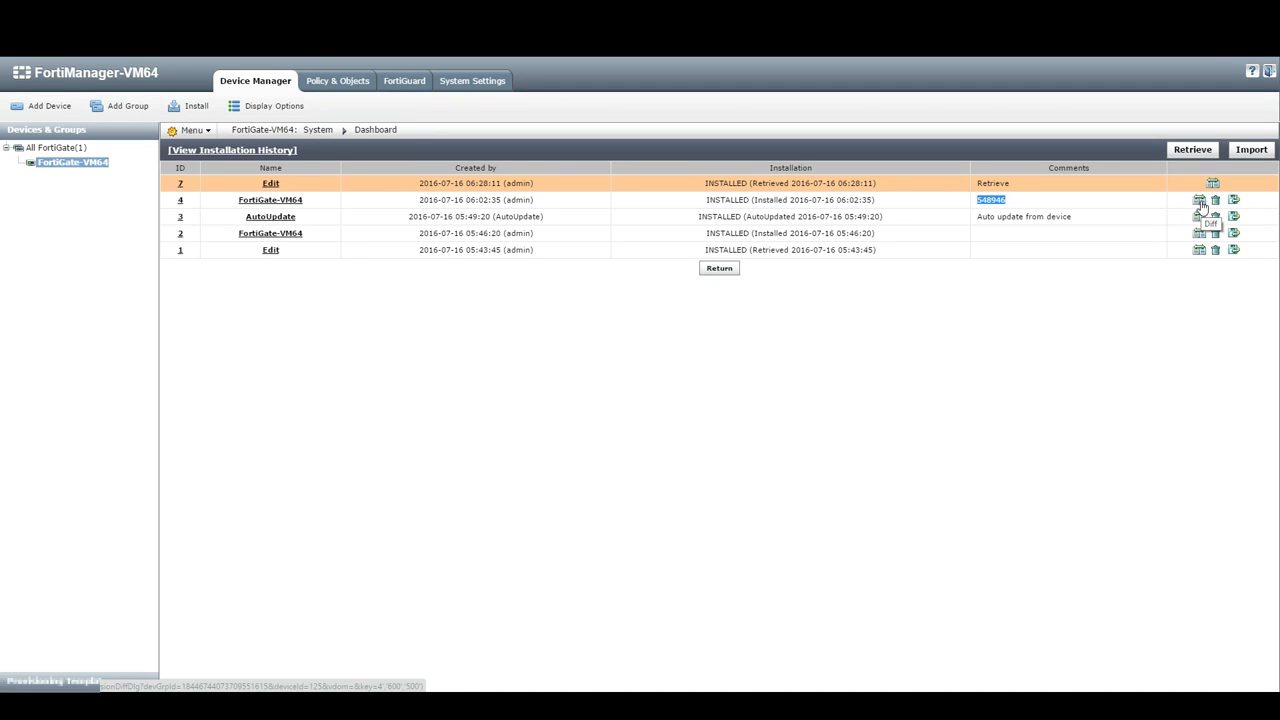
click(1100, 208)
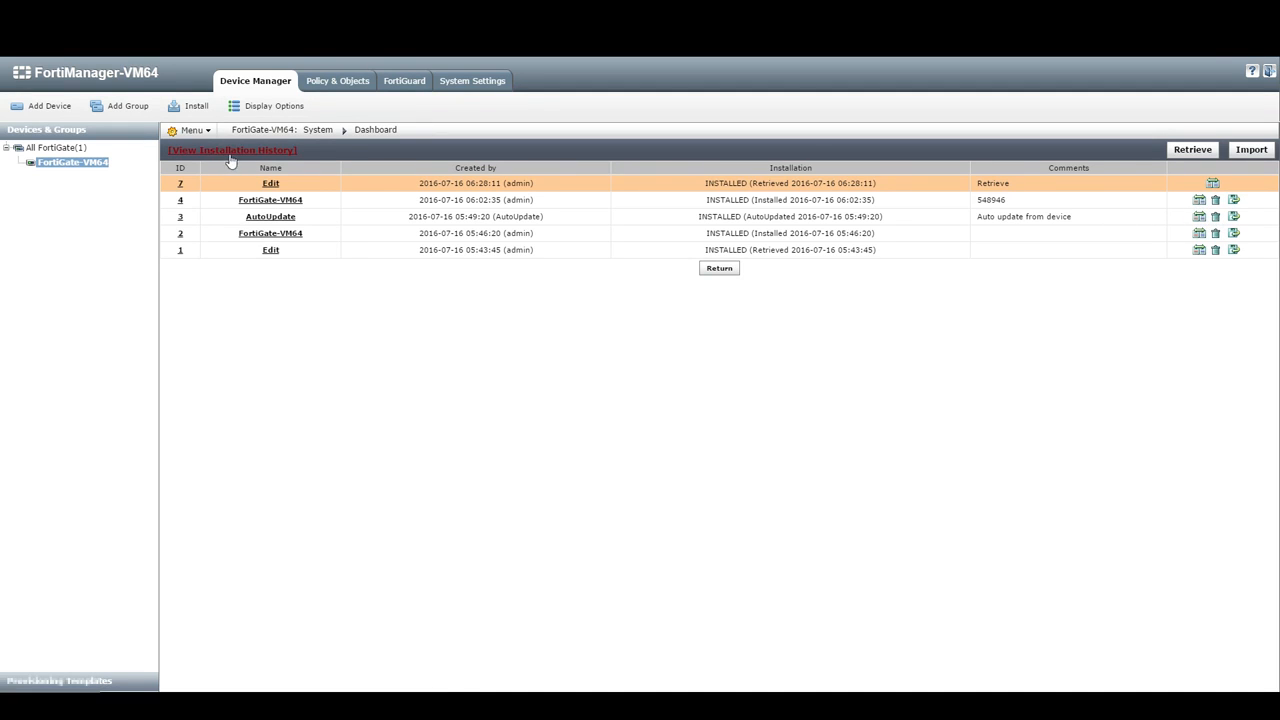
double_click(727, 200)
double_click(990, 200)
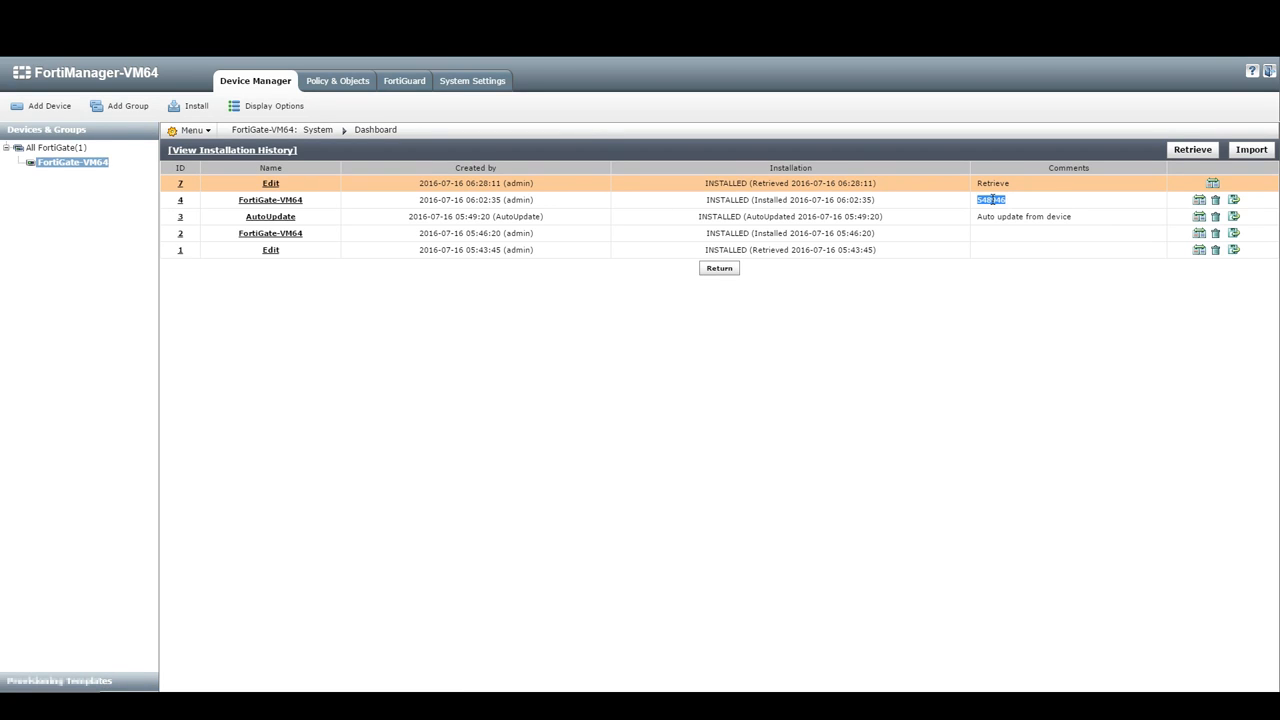
click(1234, 200)
click(694, 124)
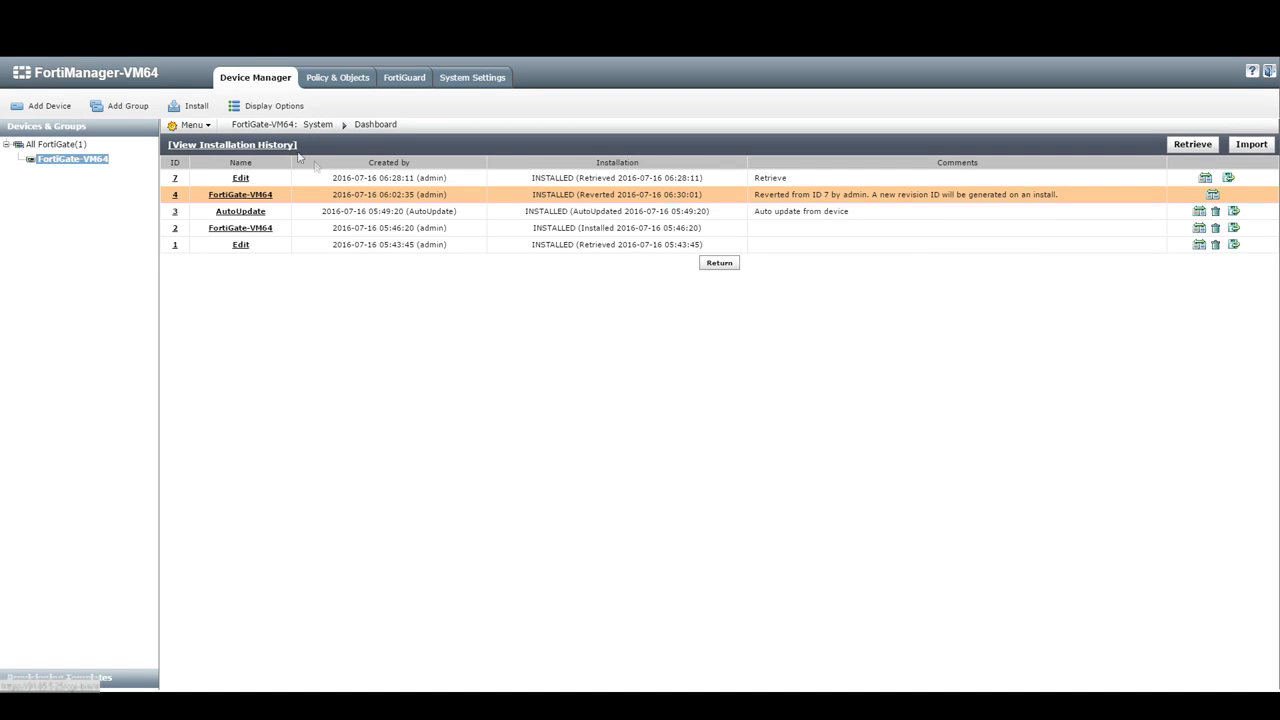
Step: Start a device-settings-only install and preview the commands it would push
click(196, 107)
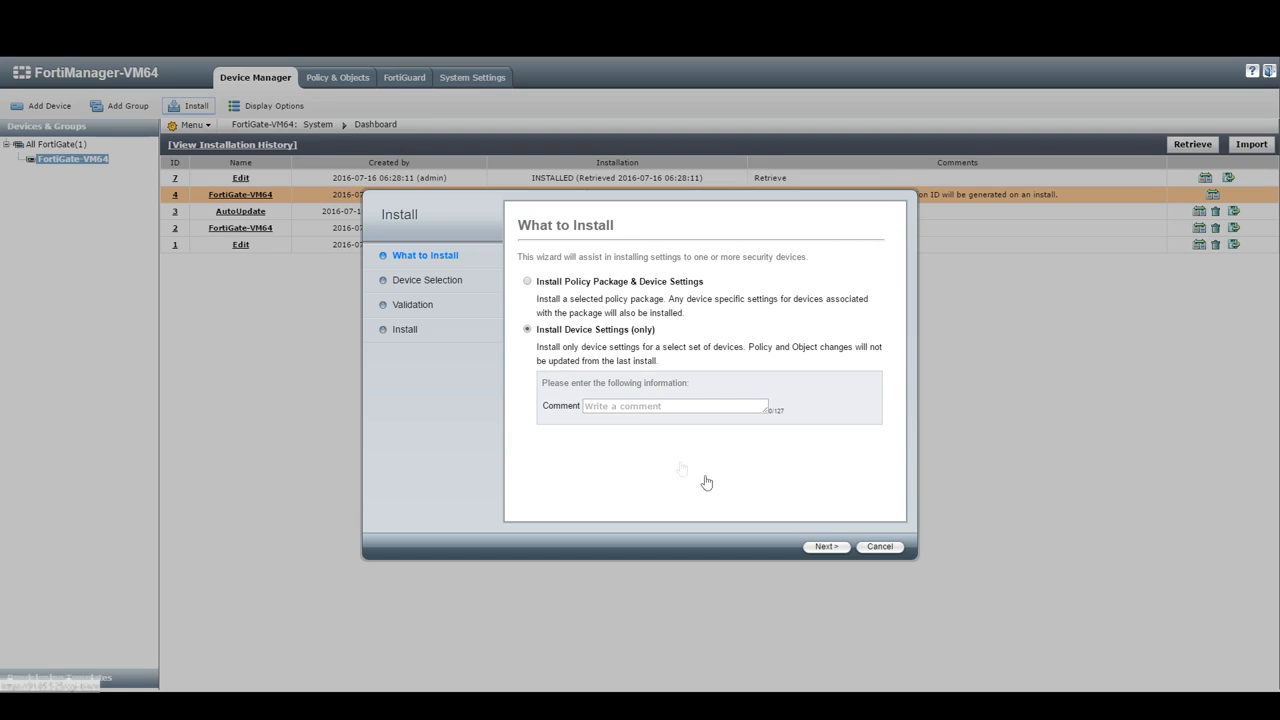
click(823, 548)
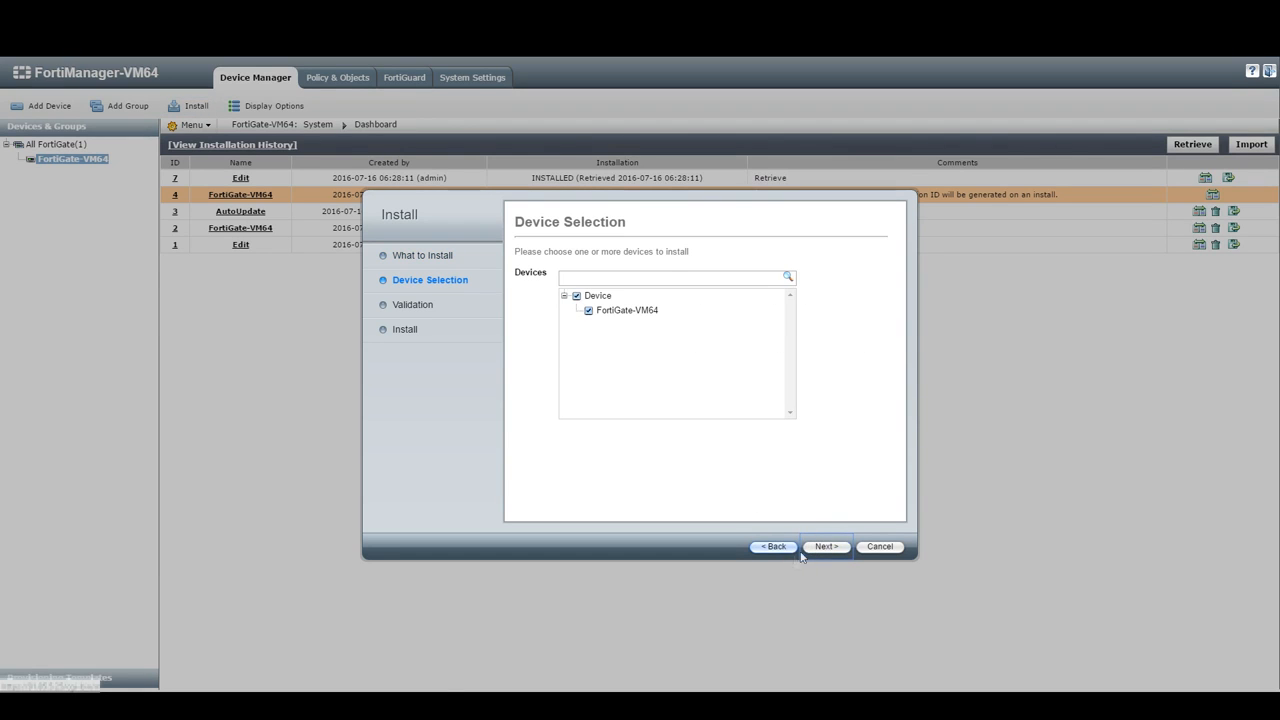
click(810, 548)
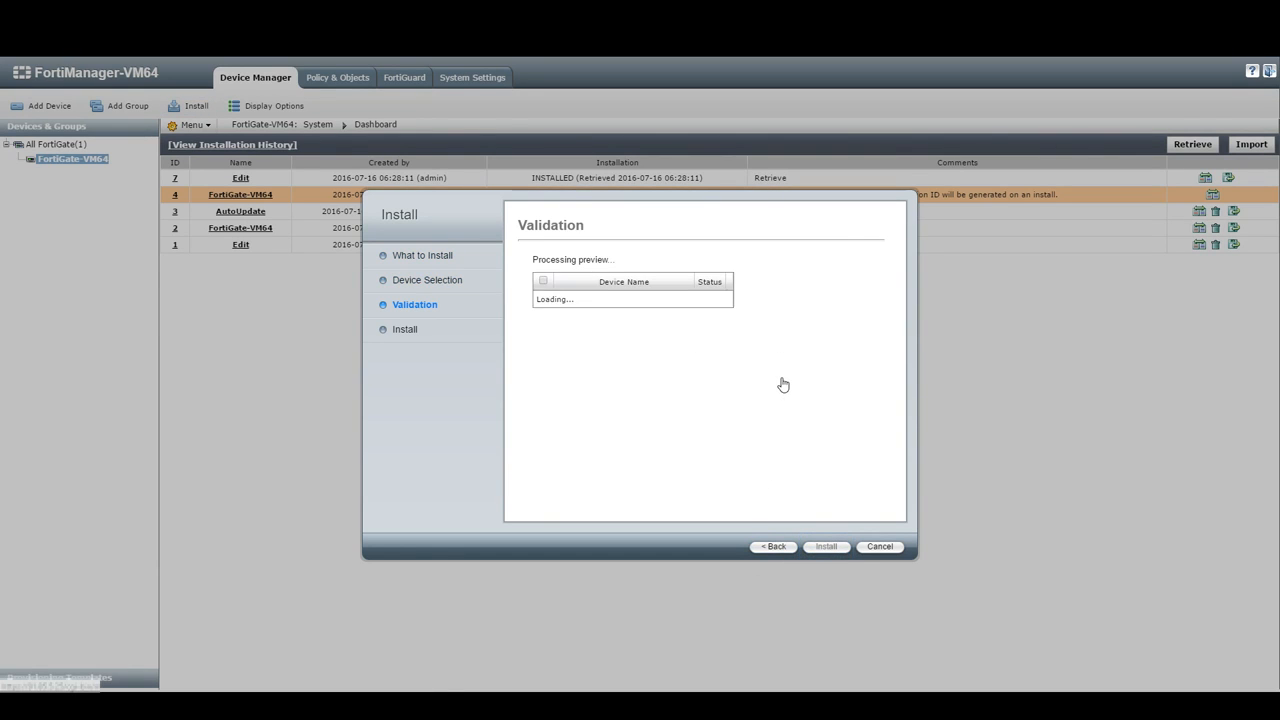
click(753, 287)
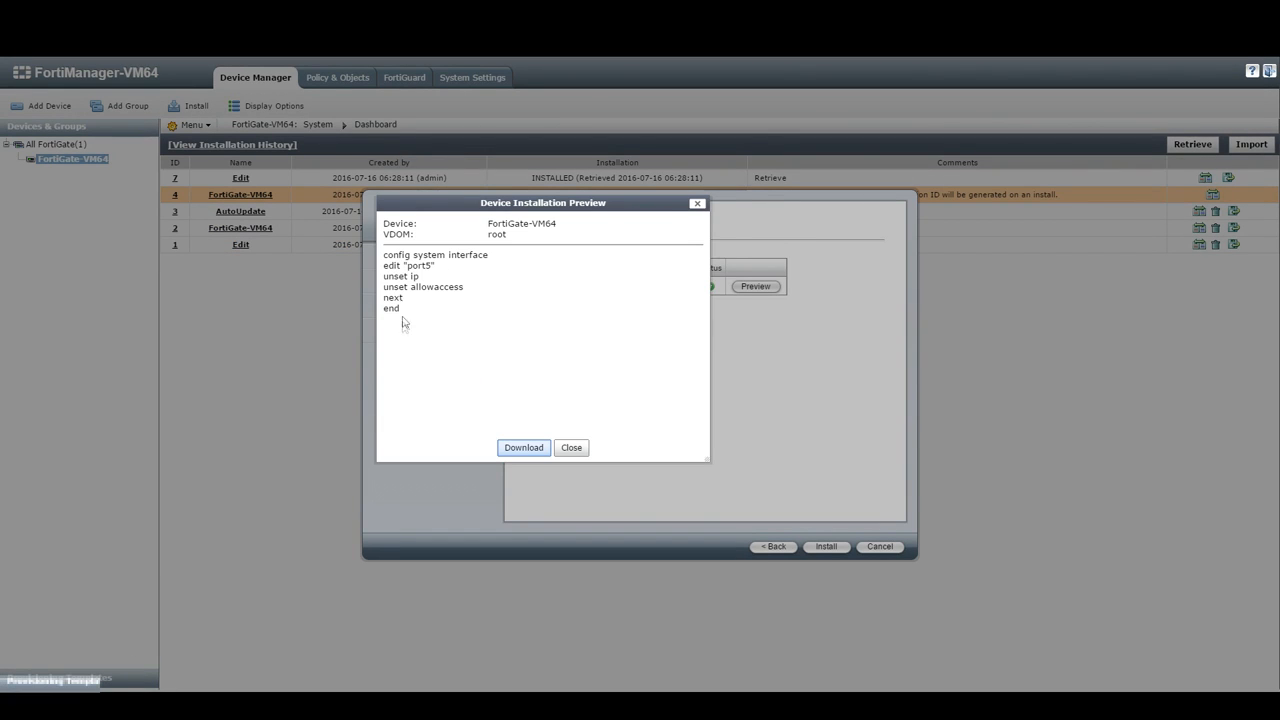
Step: Inspect the edit port5 line in the preview, then cancel the install unapplied
drag(397, 266, 438, 266)
click(433, 266)
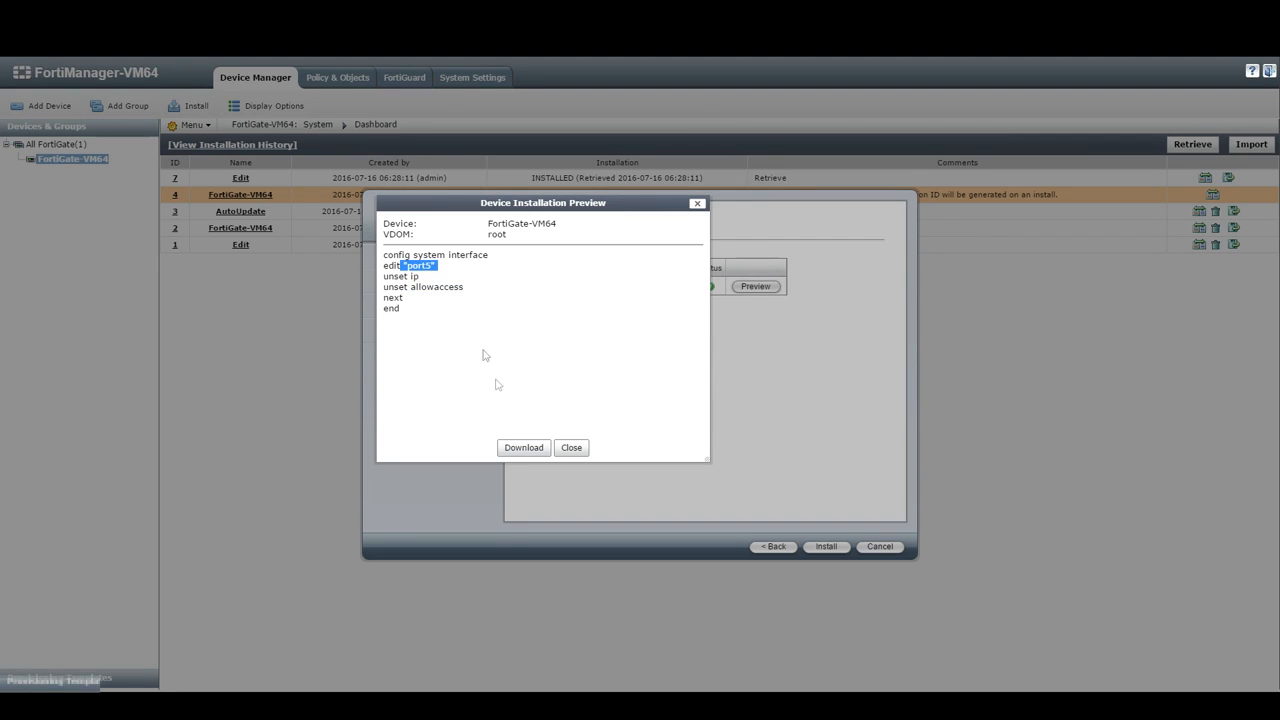
click(571, 448)
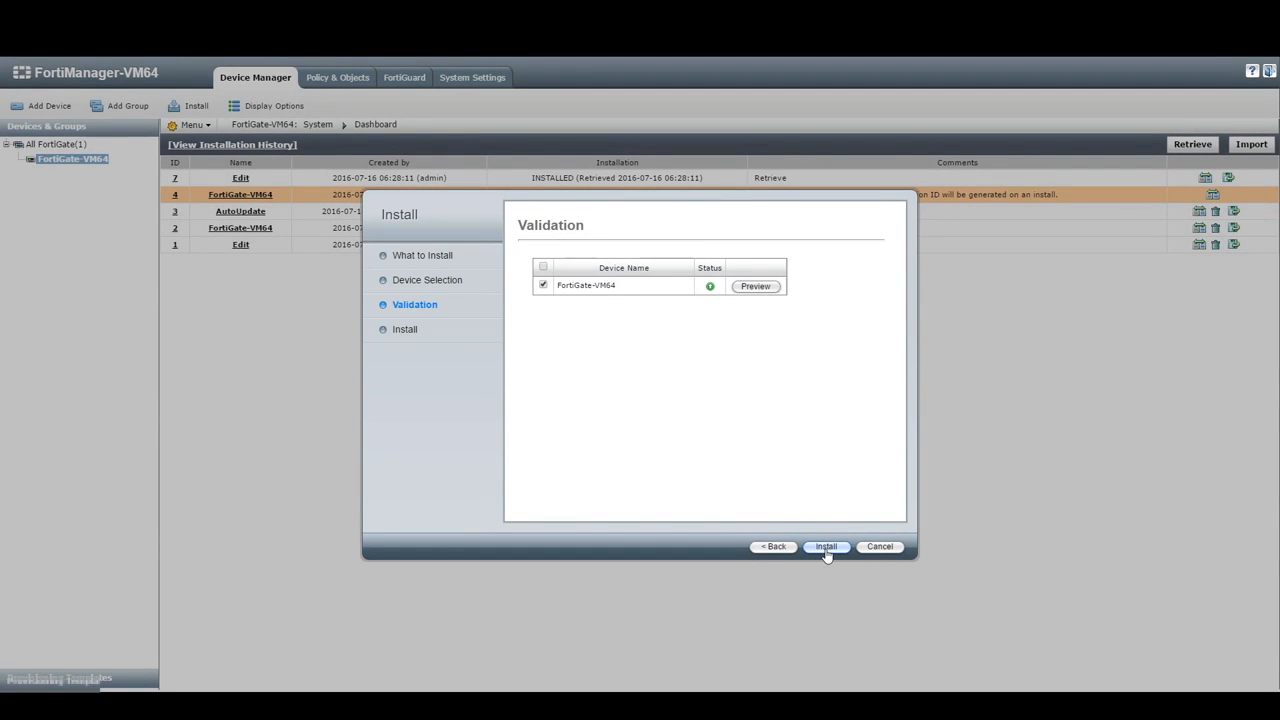
click(880, 547)
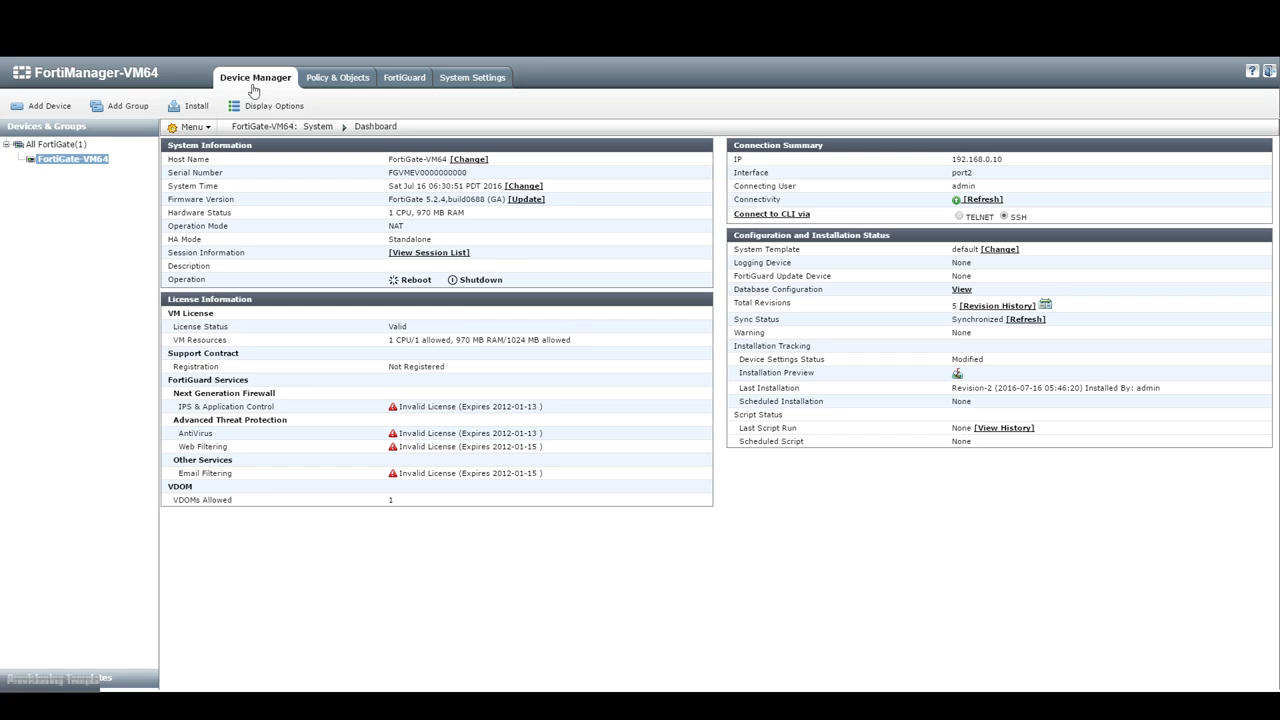
Step: View FortiGate-VM64's revision history from its dashboard, then show the provisioning templates
click(77, 163)
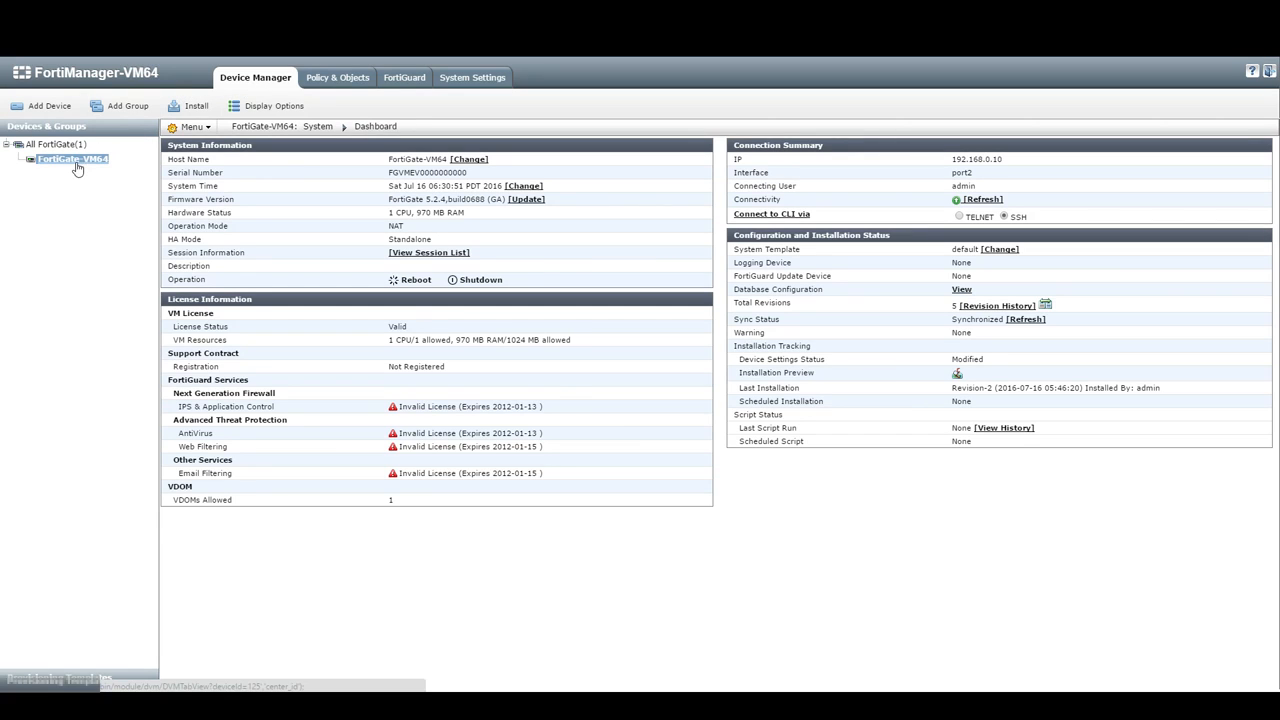
drag(813, 233, 887, 234)
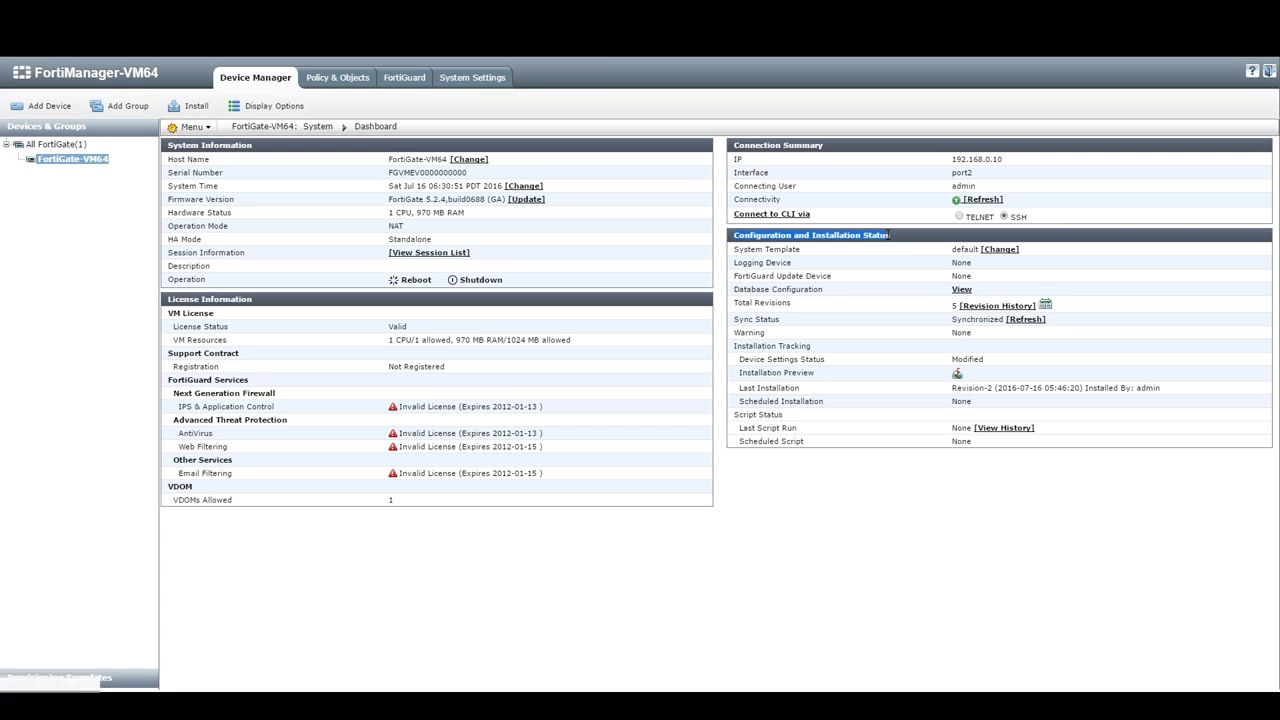
click(994, 306)
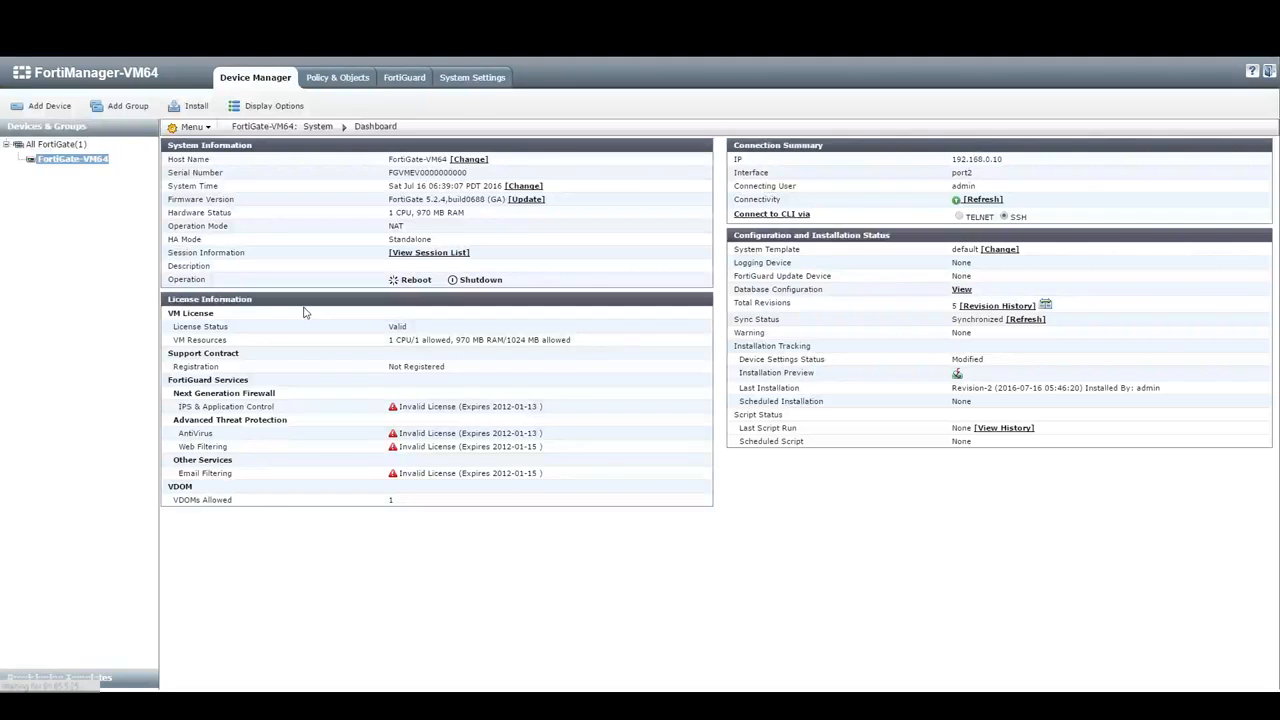
click(60, 679)
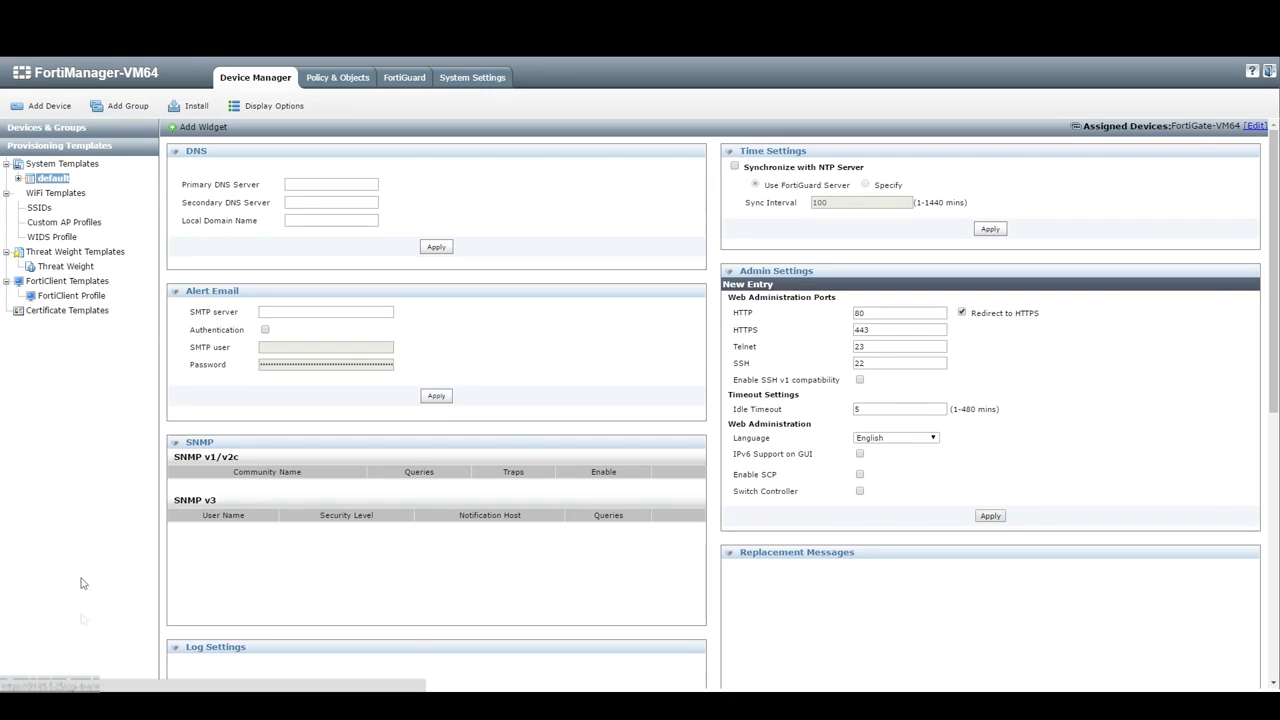
Step: Add a system template named Test via the default template's menu and open it
click(60, 130)
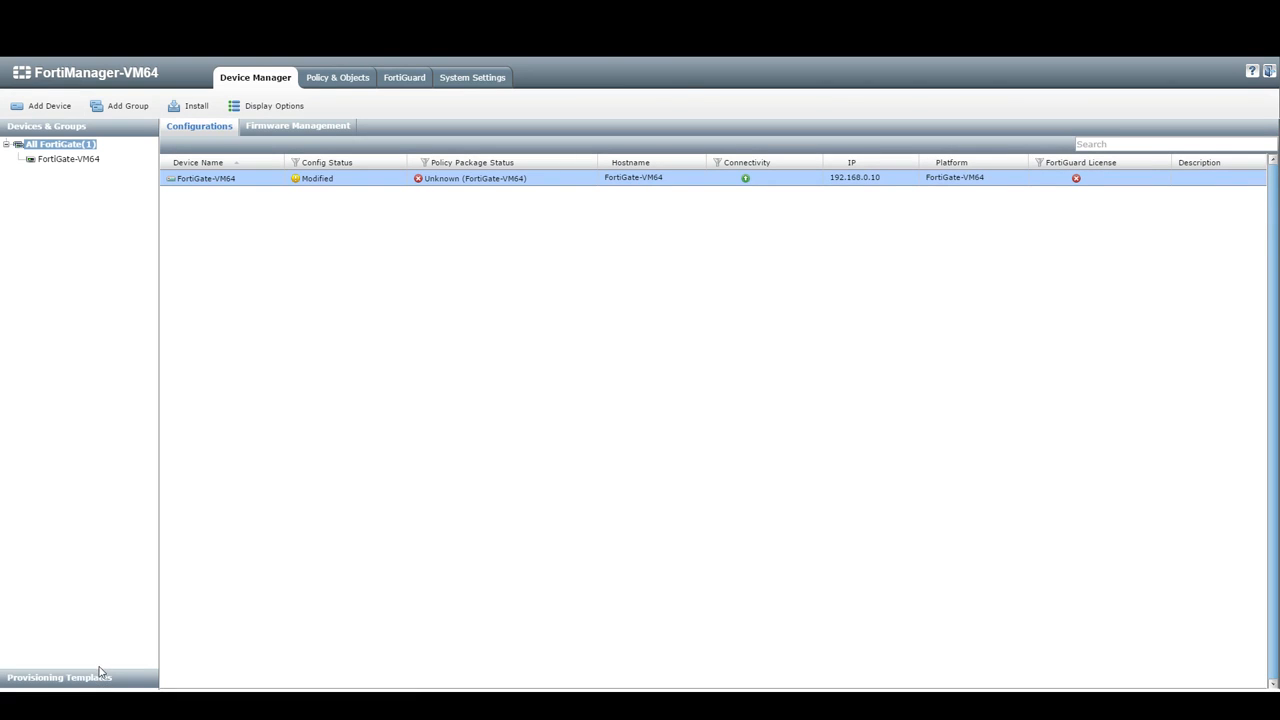
click(100, 679)
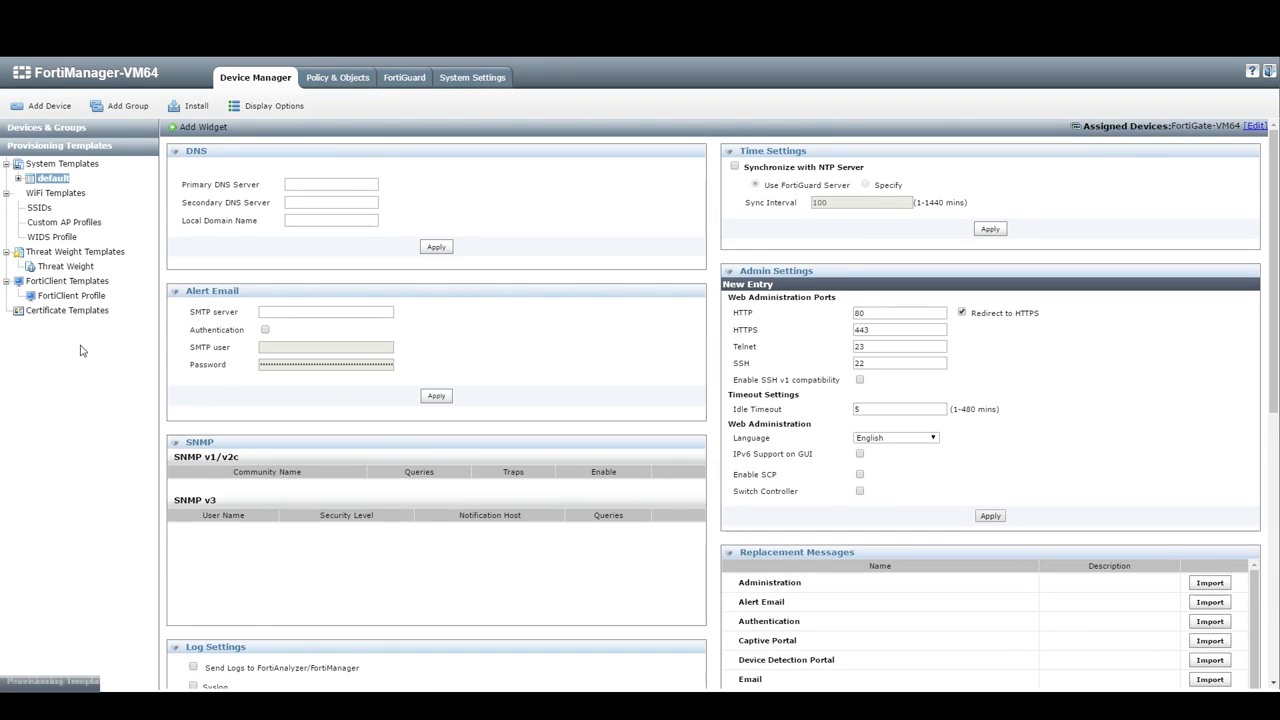
right_click(52, 180)
click(60, 187)
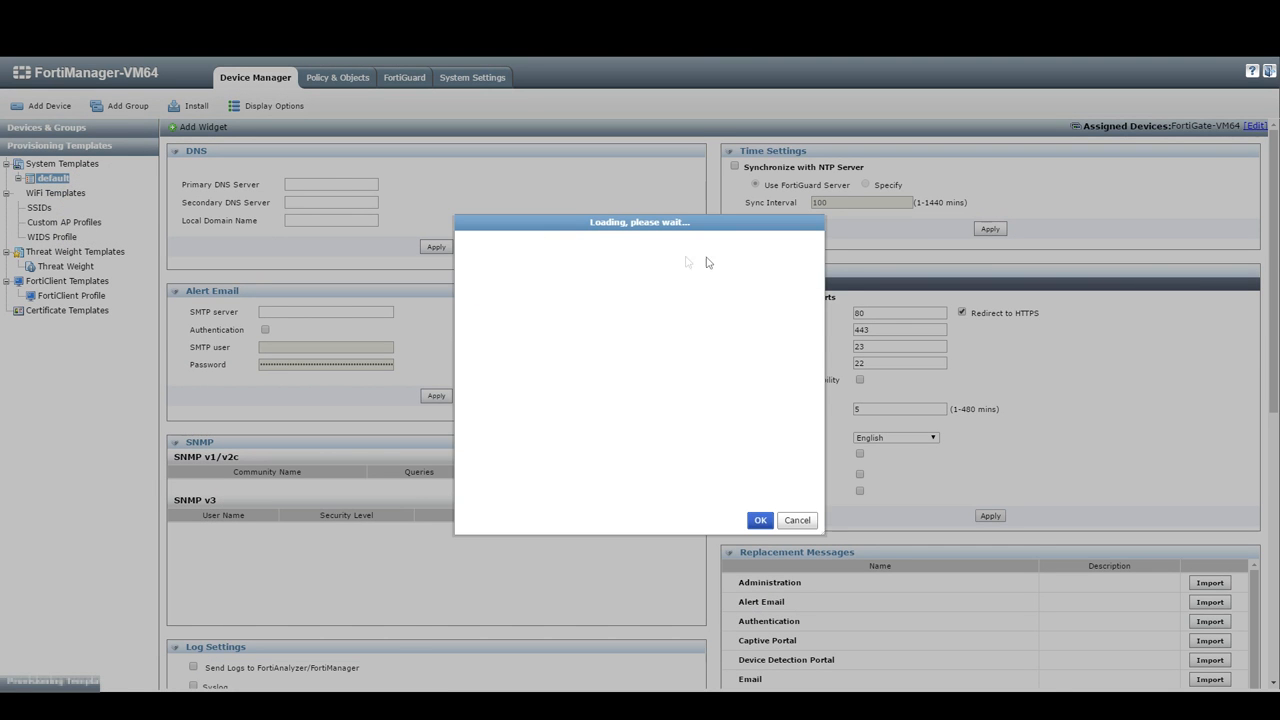
click(607, 352)
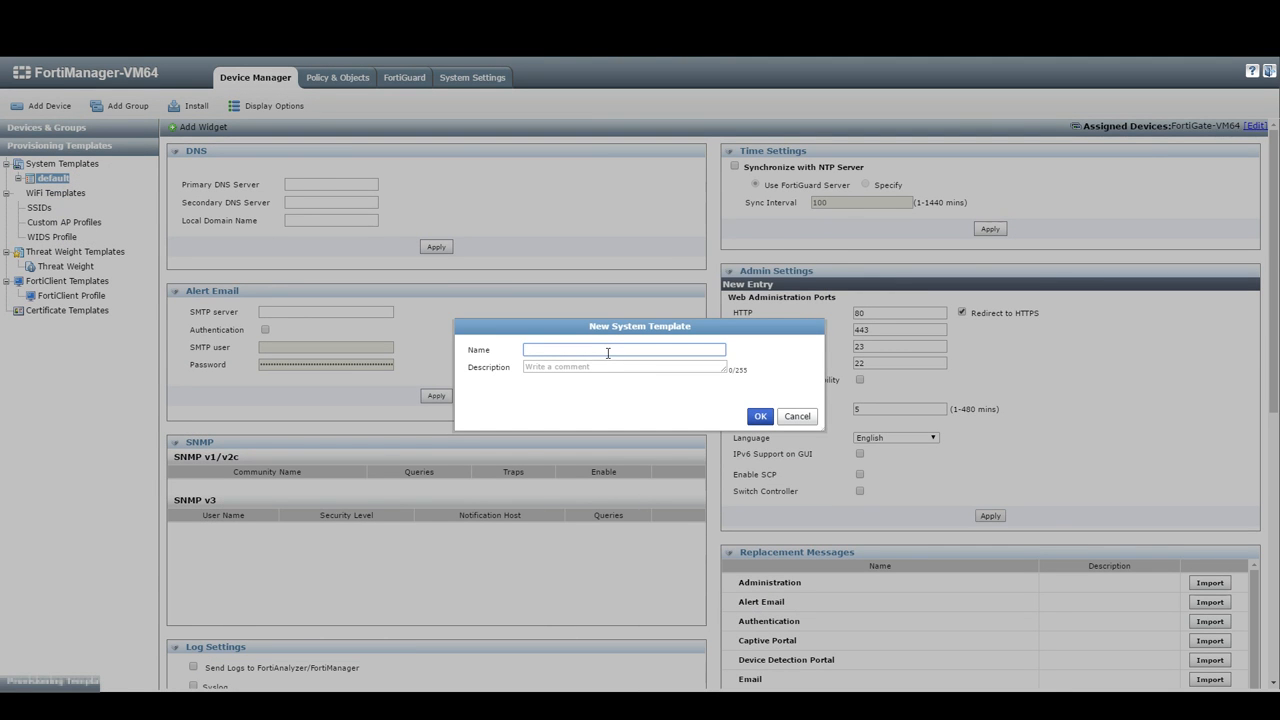
click(760, 416)
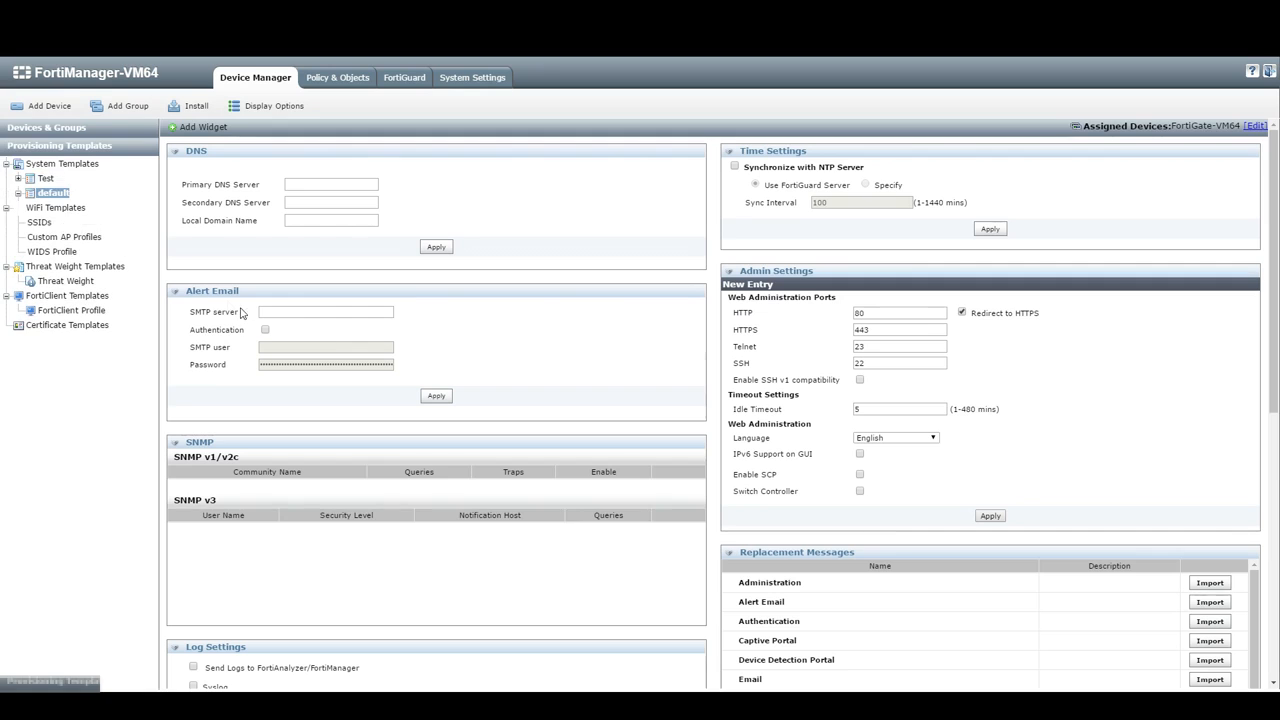
click(45, 180)
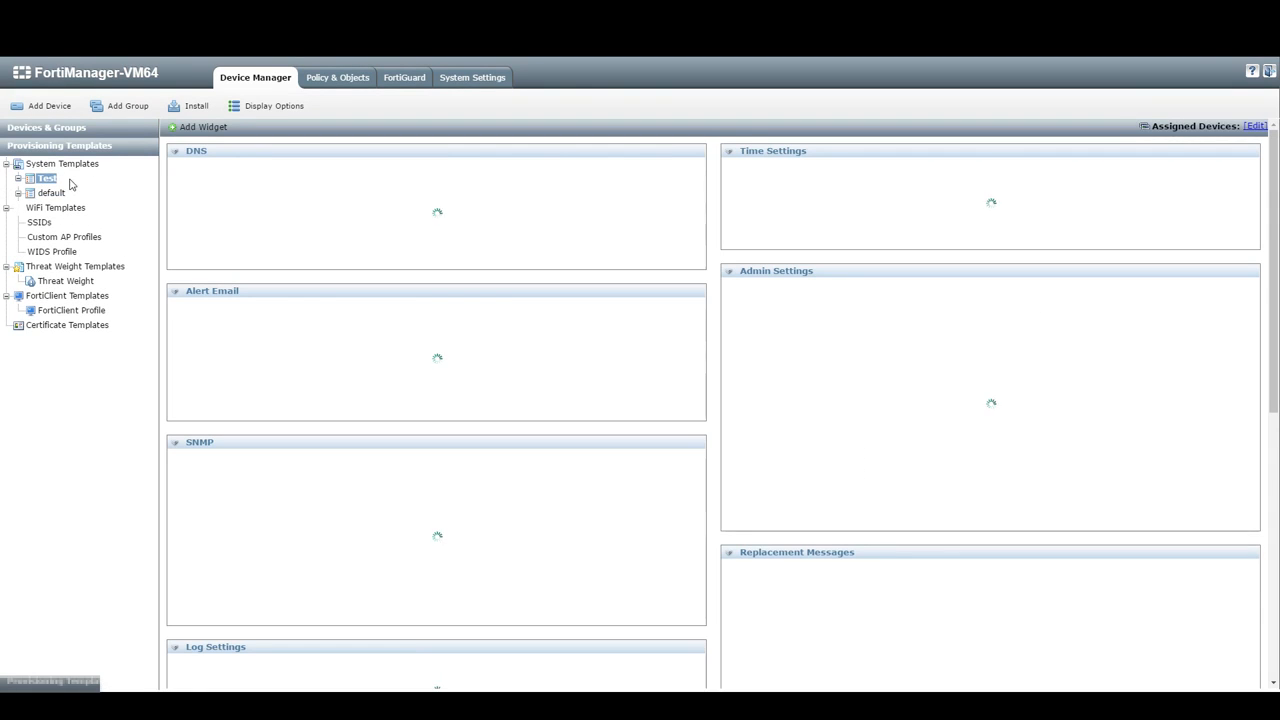
Step: Enter DNS servers 8.8.8.8 and 8.8.4.4 with local domain example.com and apply
click(206, 127)
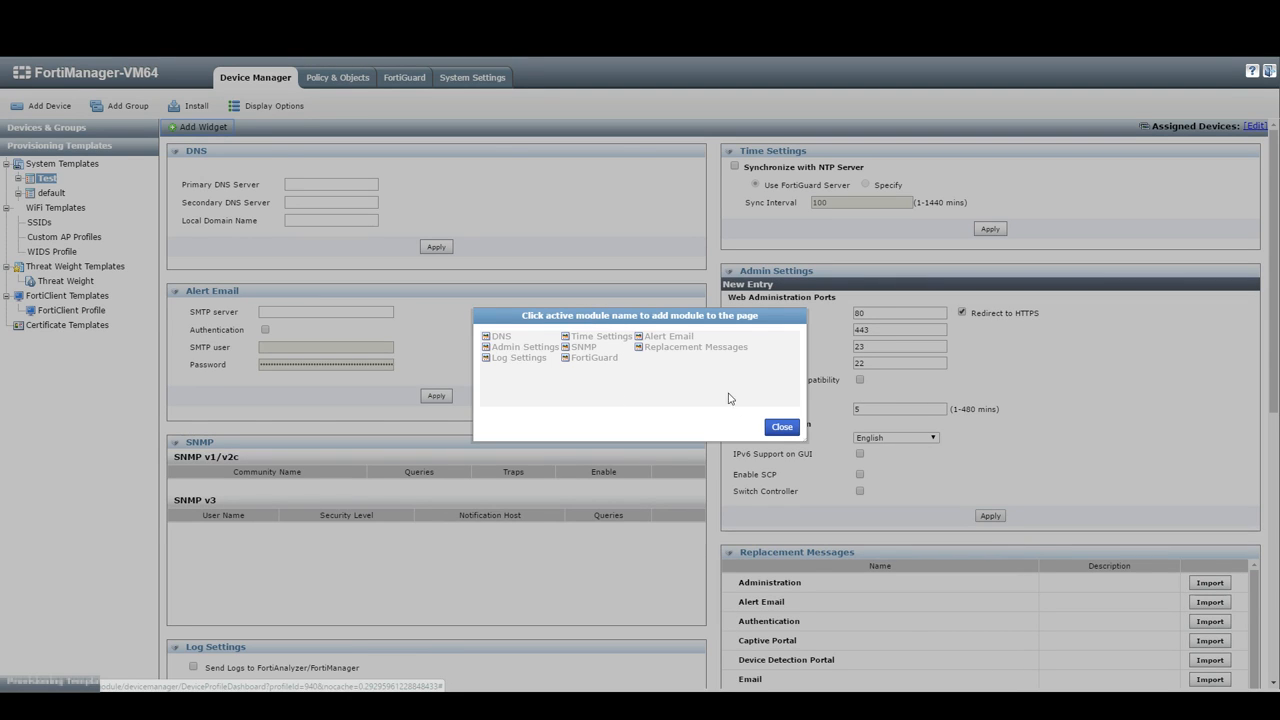
click(782, 426)
click(323, 183)
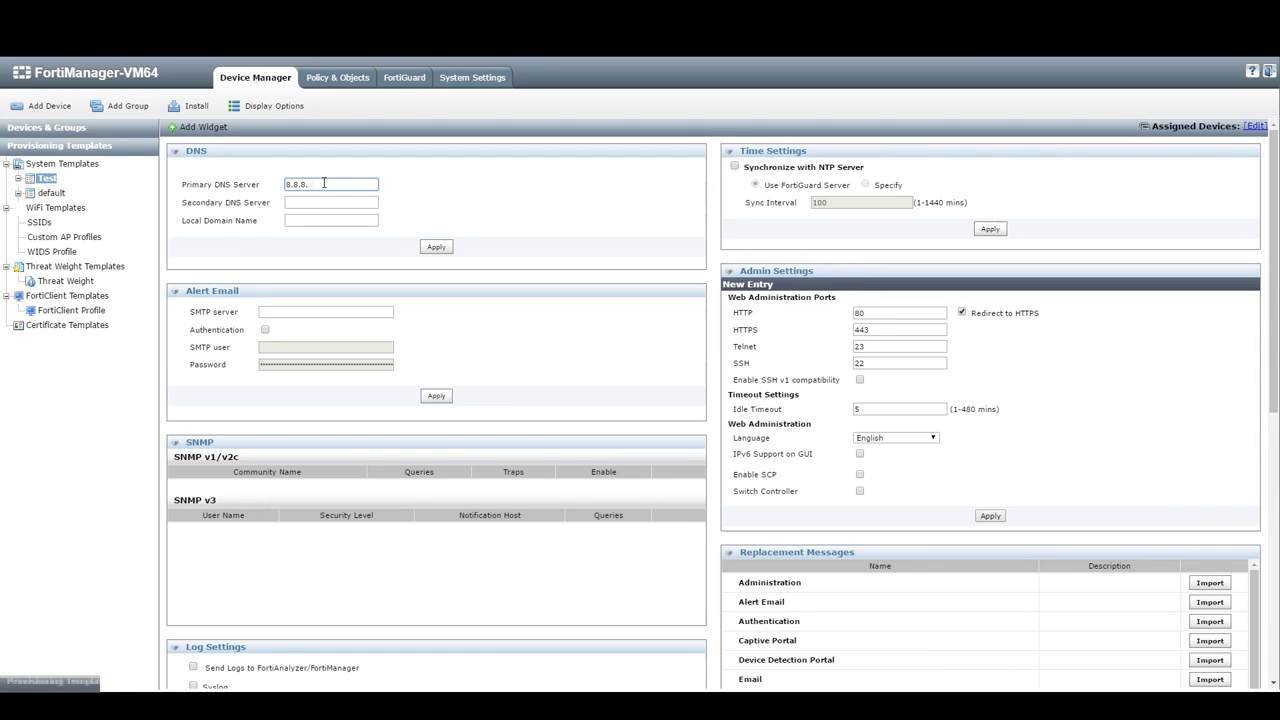
key(Tab)
key(Tab)
click(318, 200)
key(BackSpace)
click(326, 215)
text(example.comcom)
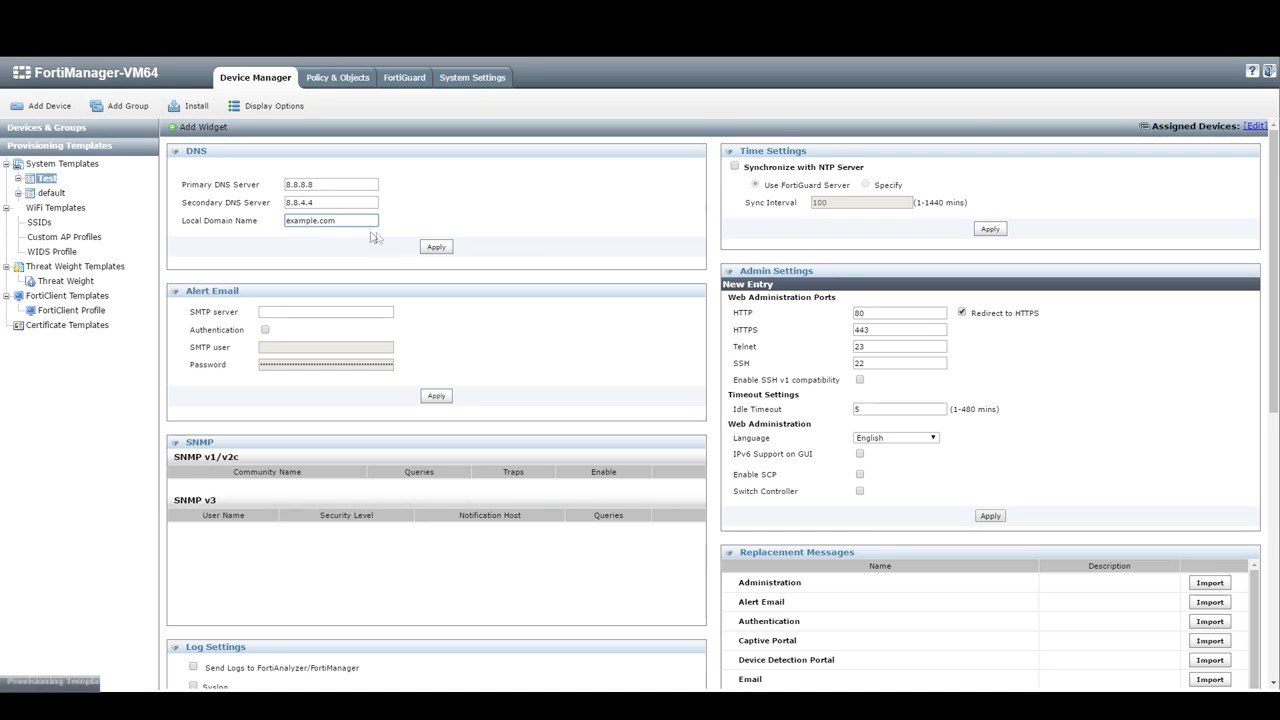
click(447, 250)
Step: Set alert email server smtp.example.com with authentication, a user name and password, and apply
click(335, 312)
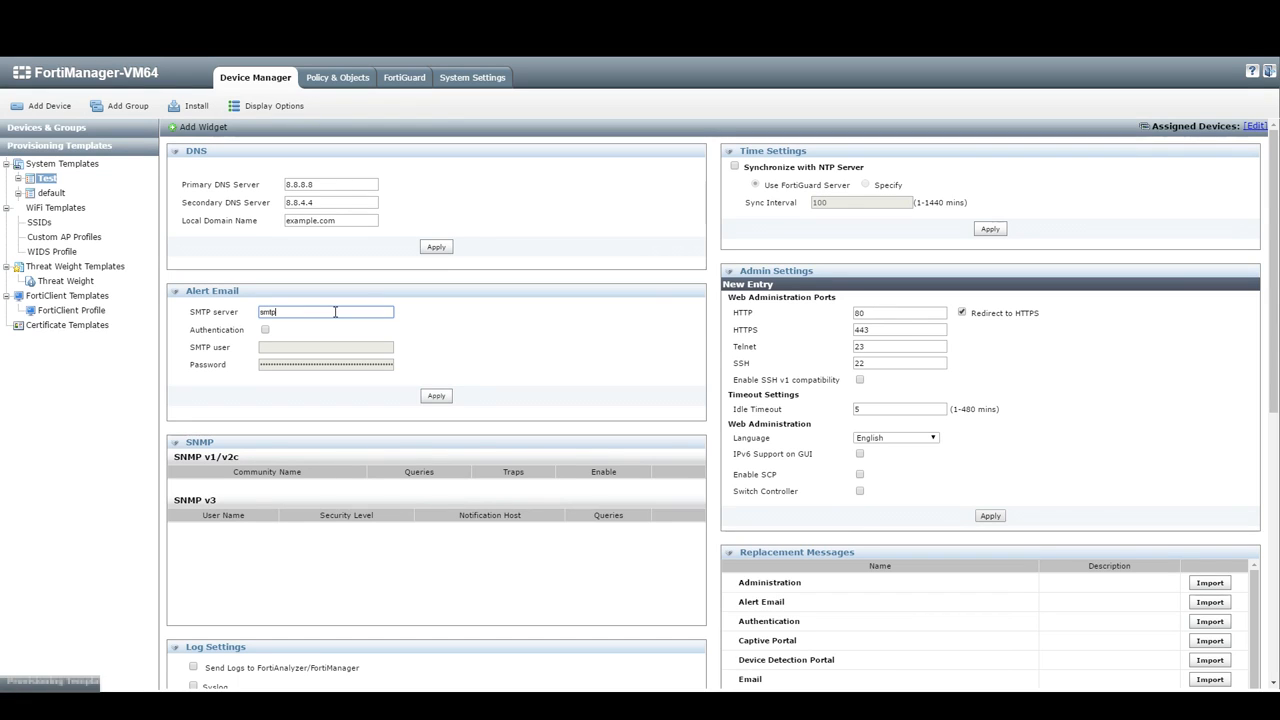
text(smtp.example.com)
click(265, 330)
click(268, 346)
text(addad)
click(300, 365)
text(•••••)
click(439, 397)
Step: Check the Web Administration Ports (HTTP 80, HTTPS 443) and toggle the HTTP-to-HTTPS redirect
scroll(444, 403, down, 1)
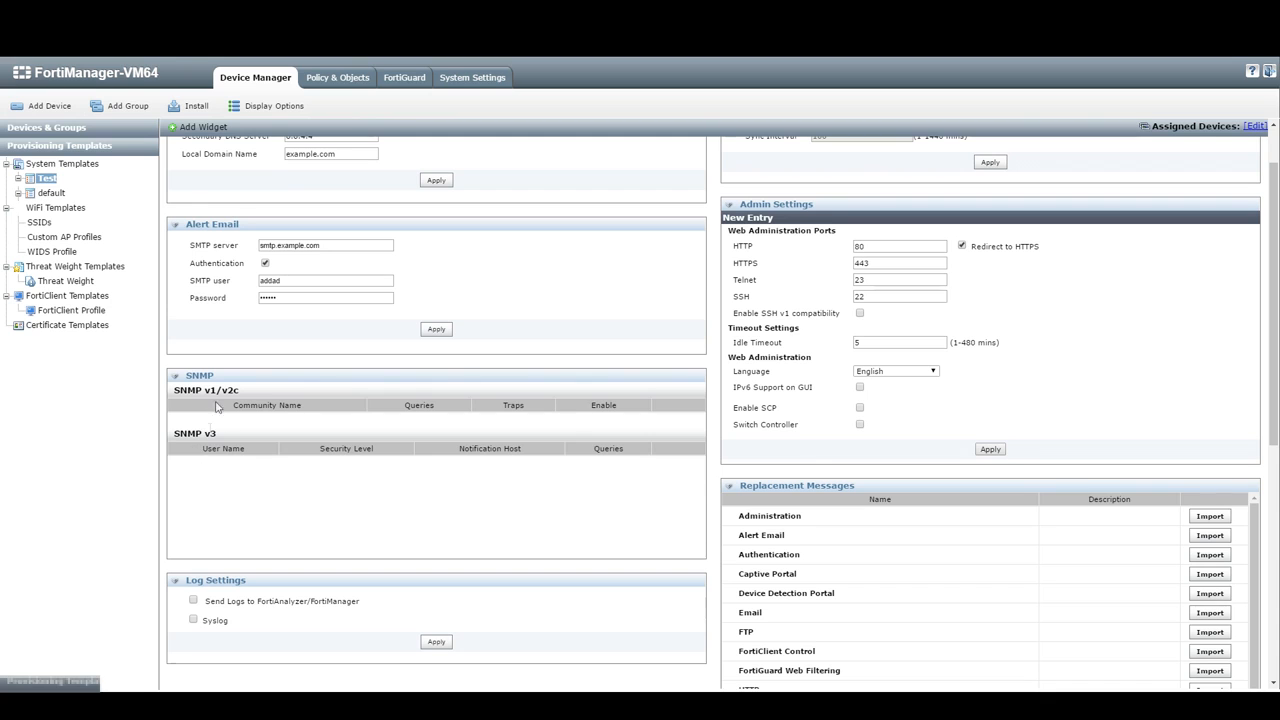
scroll(369, 443, down, 3)
scroll(546, 439, up, 3)
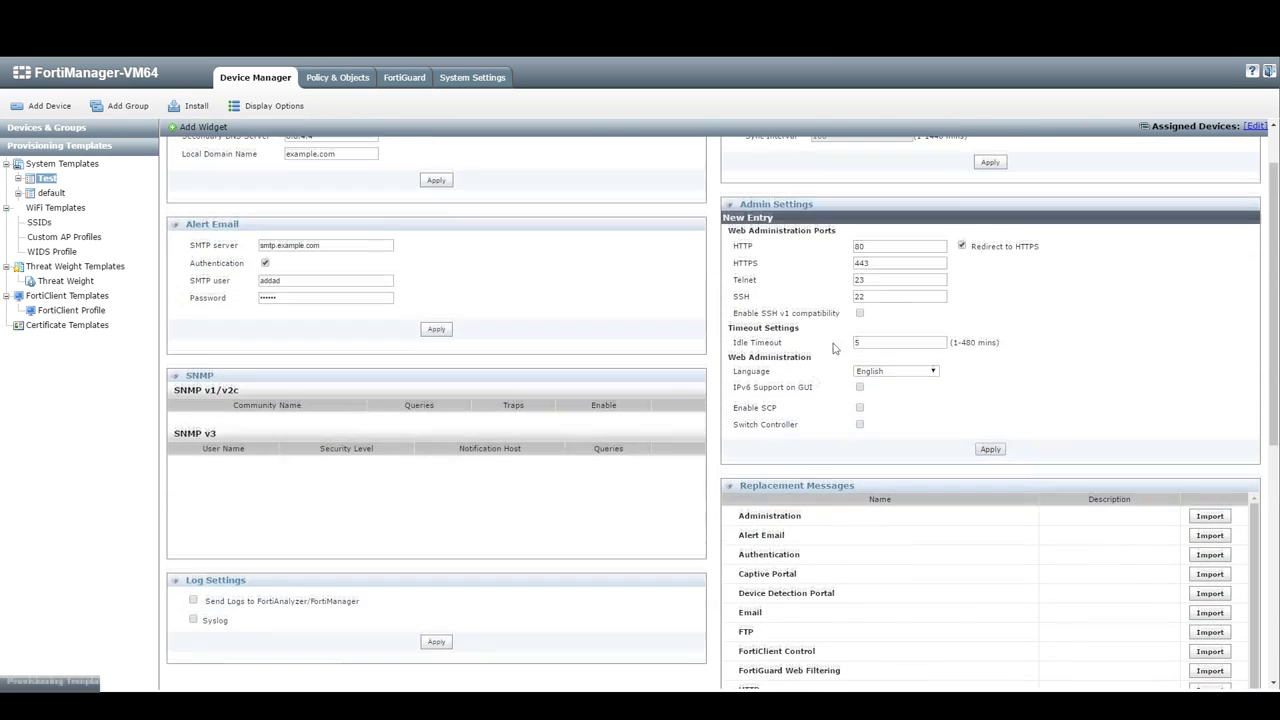
drag(771, 236, 900, 235)
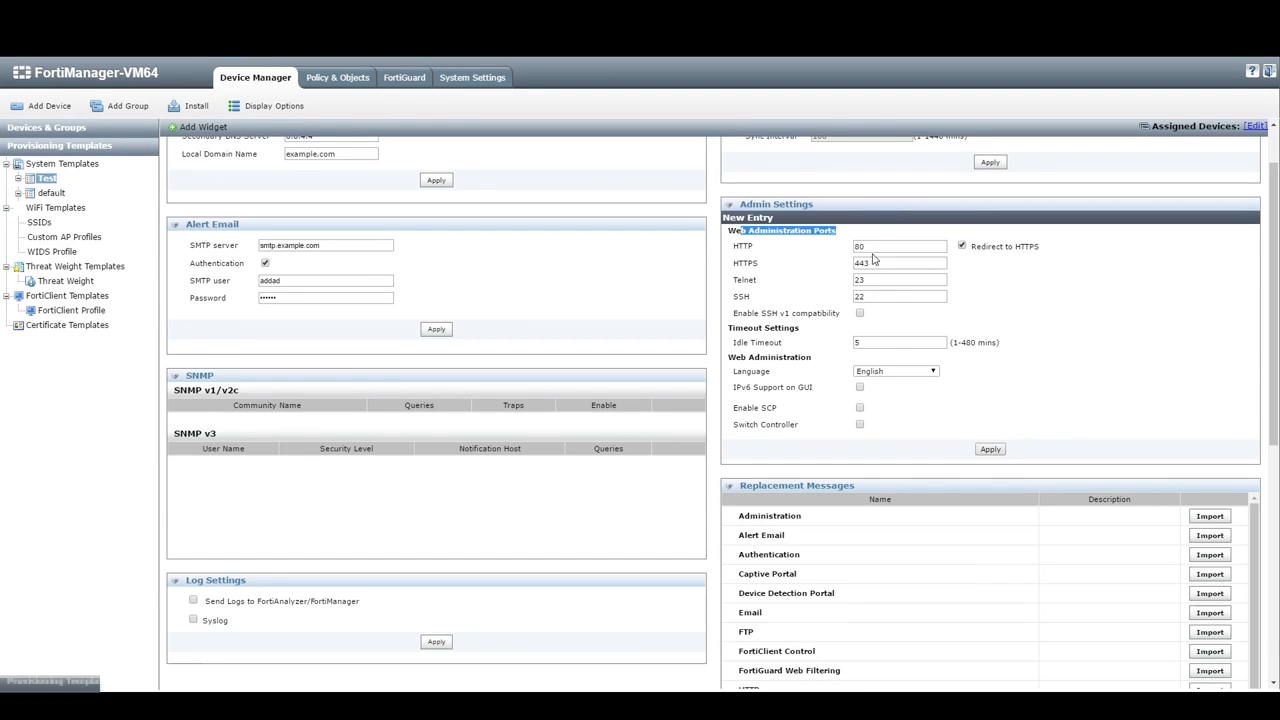
drag(883, 246, 836, 246)
click(961, 246)
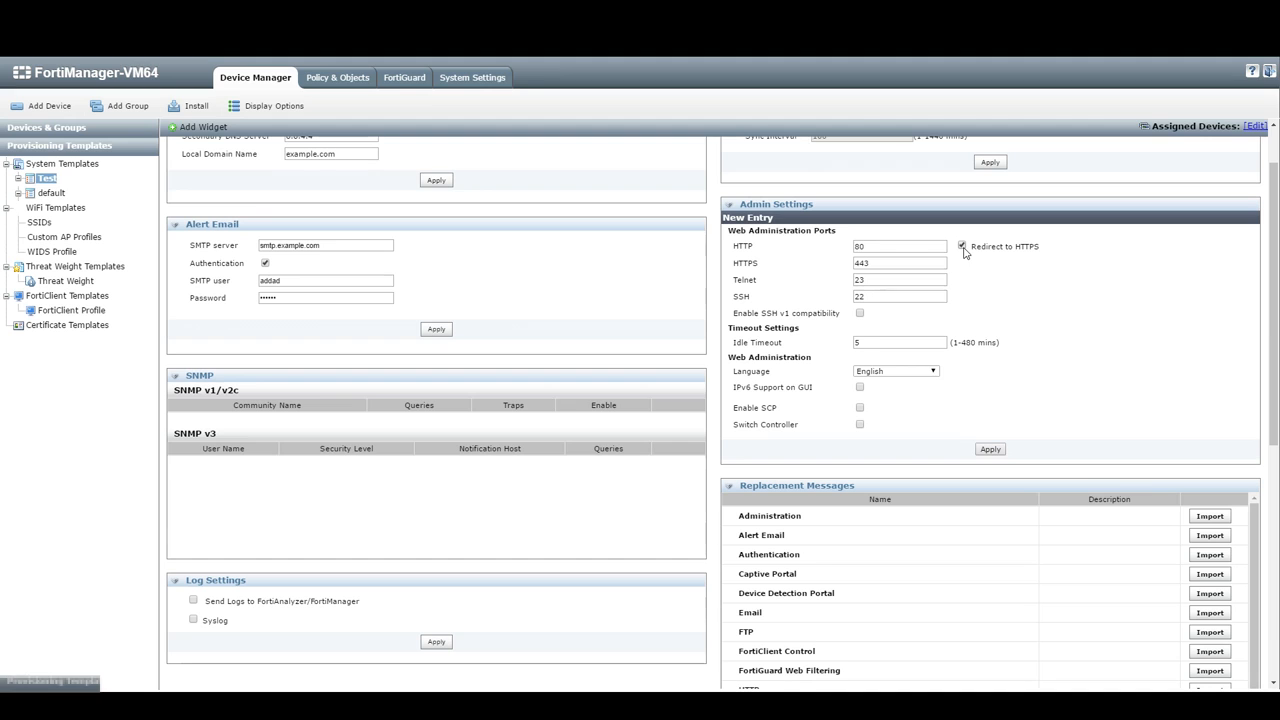
double_click(858, 263)
Step: Switch FortiGuard security updates on in the template, then back off
scroll(800, 346, down, 1)
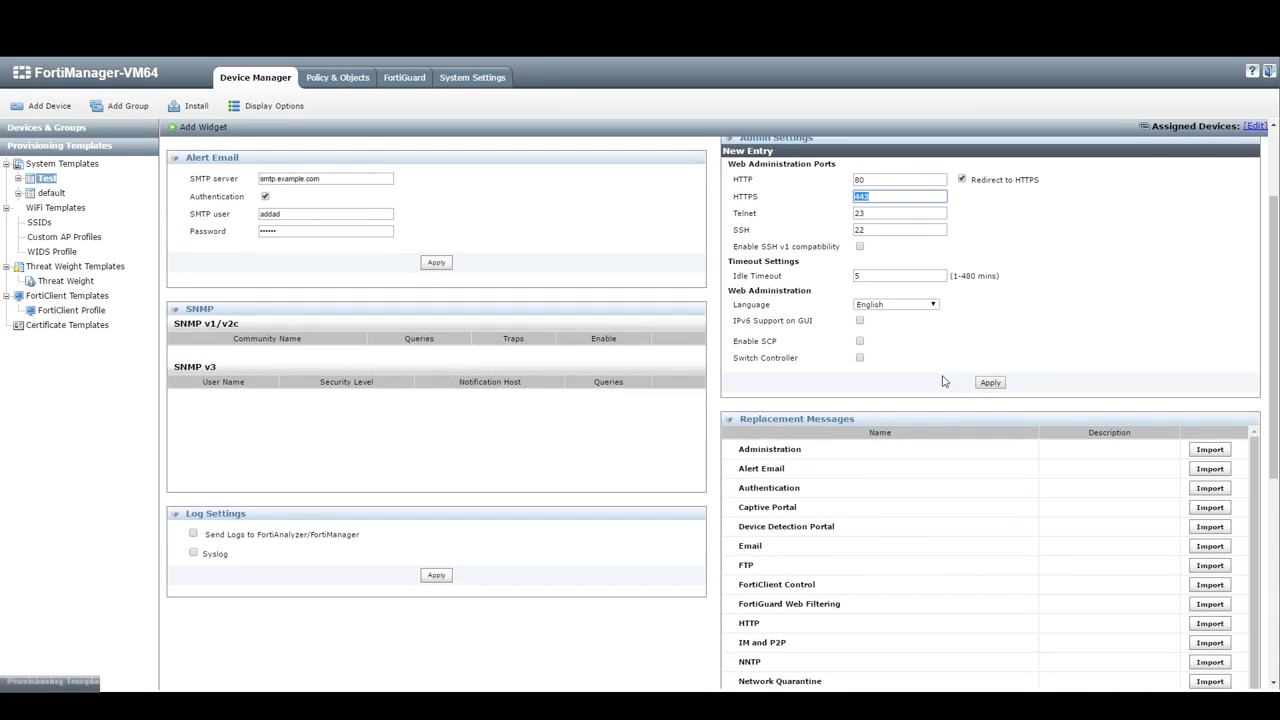
scroll(935, 380, down, 2)
scroll(931, 386, down, 1)
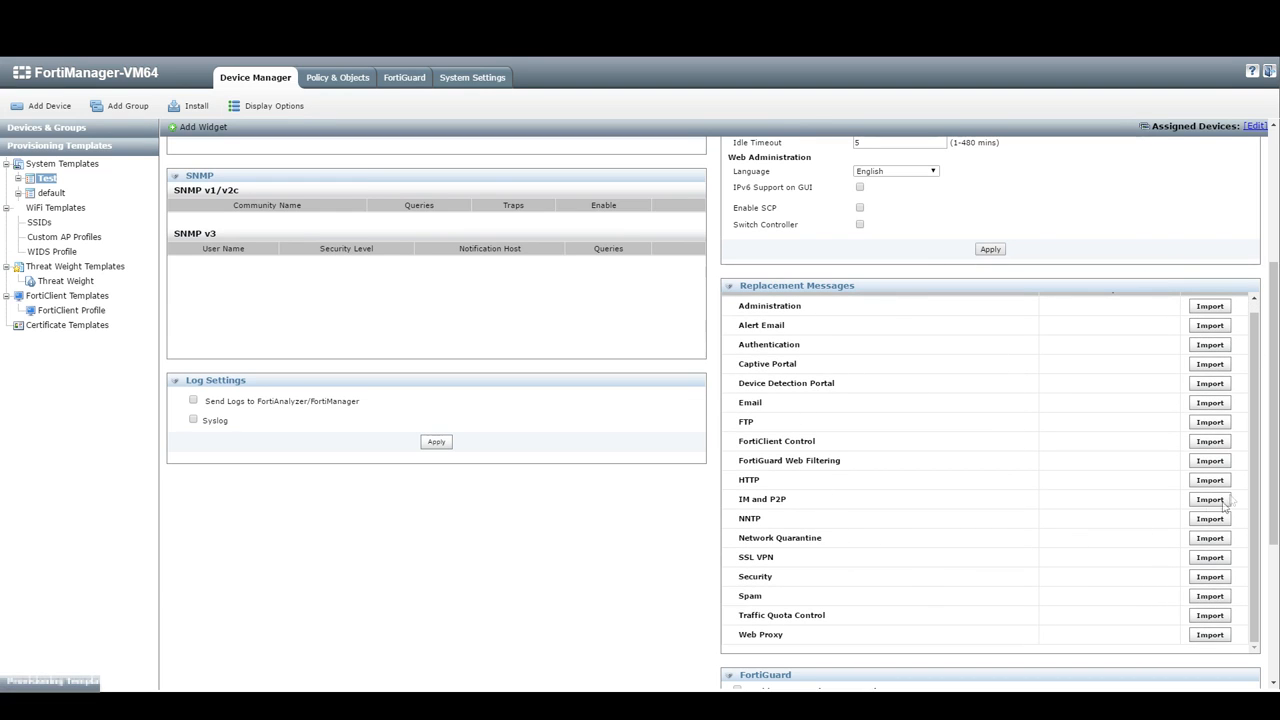
scroll(1208, 512, down, 4)
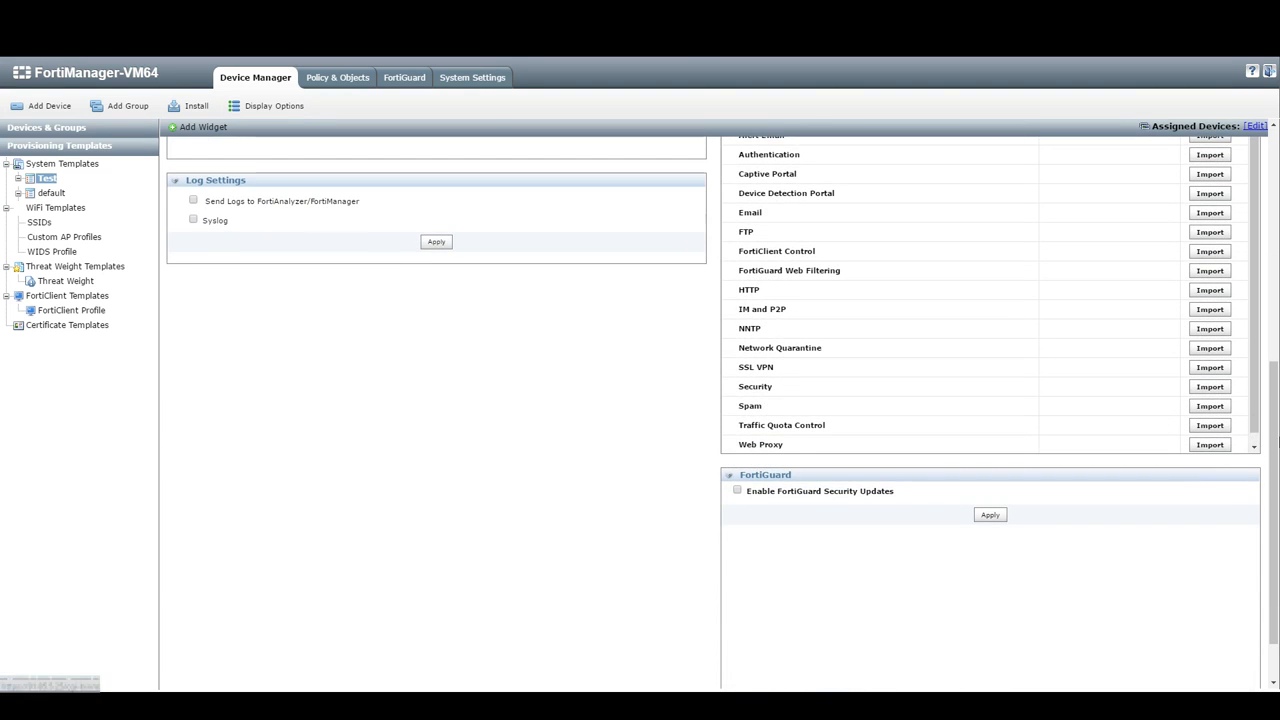
scroll(935, 400, up, 3)
scroll(1259, 405, down, 1)
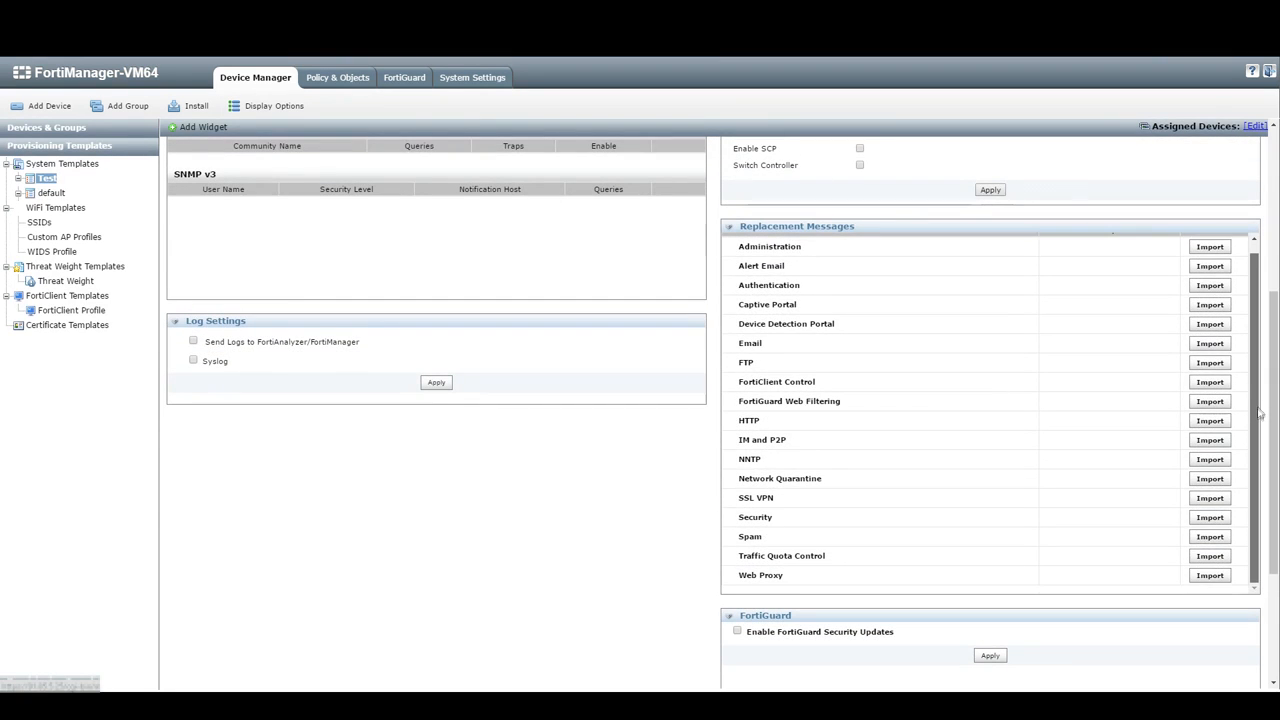
scroll(1259, 416, up, 1)
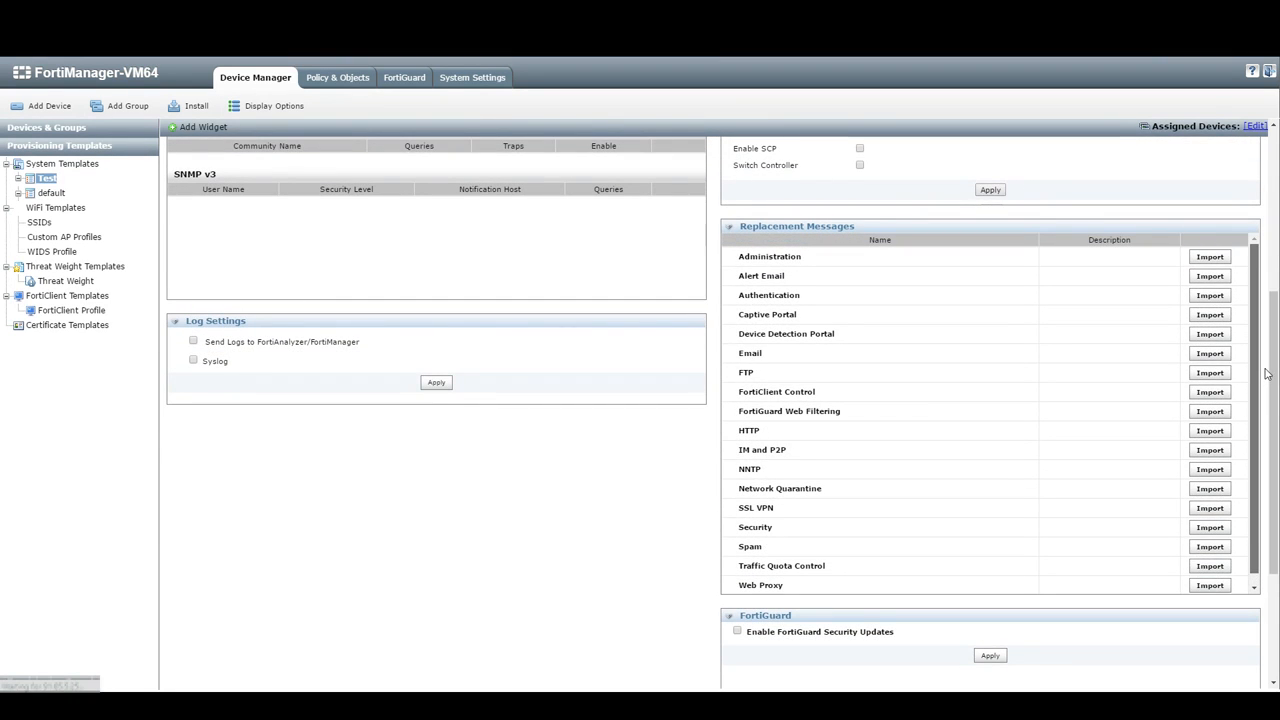
scroll(1210, 410, down, 1)
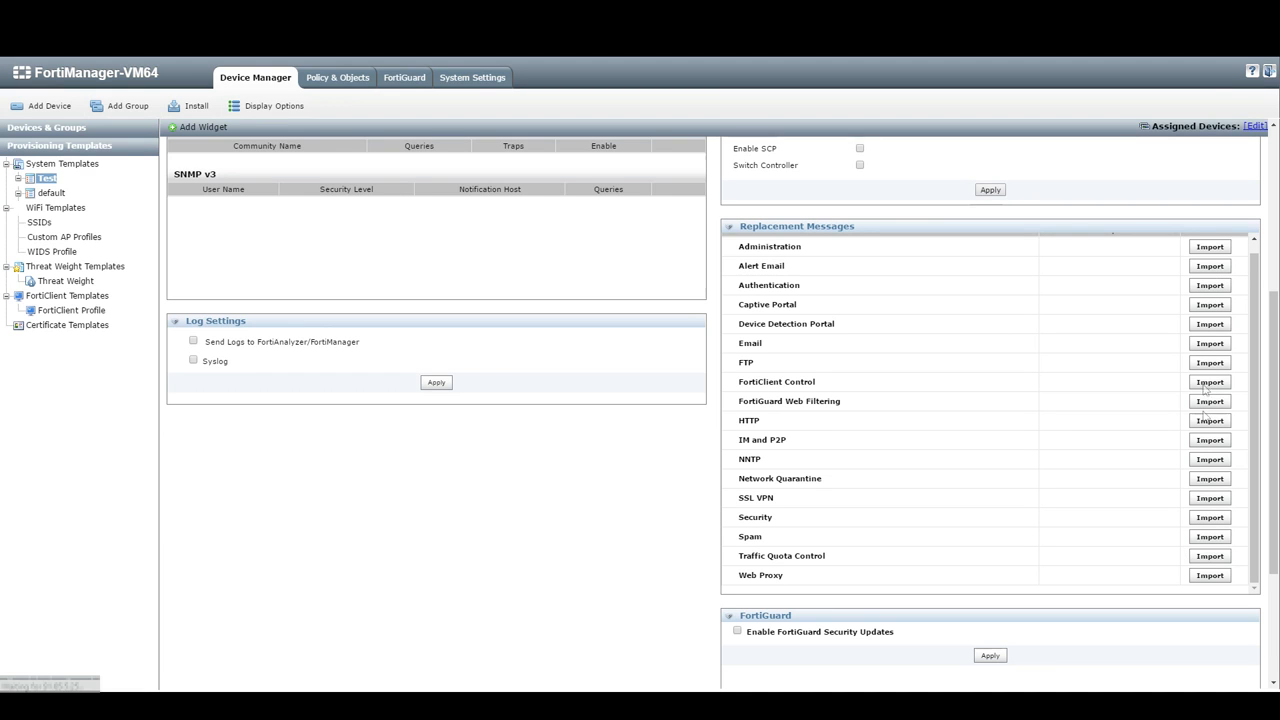
scroll(1129, 560, down, 3)
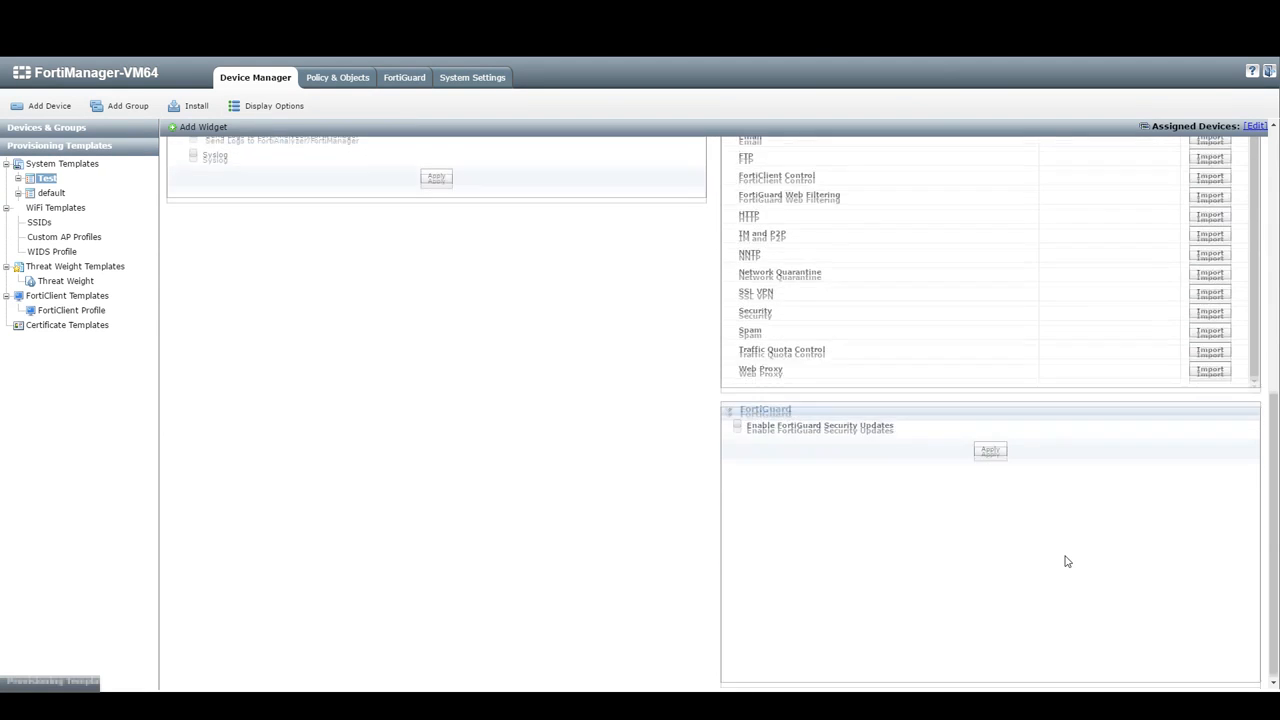
click(737, 424)
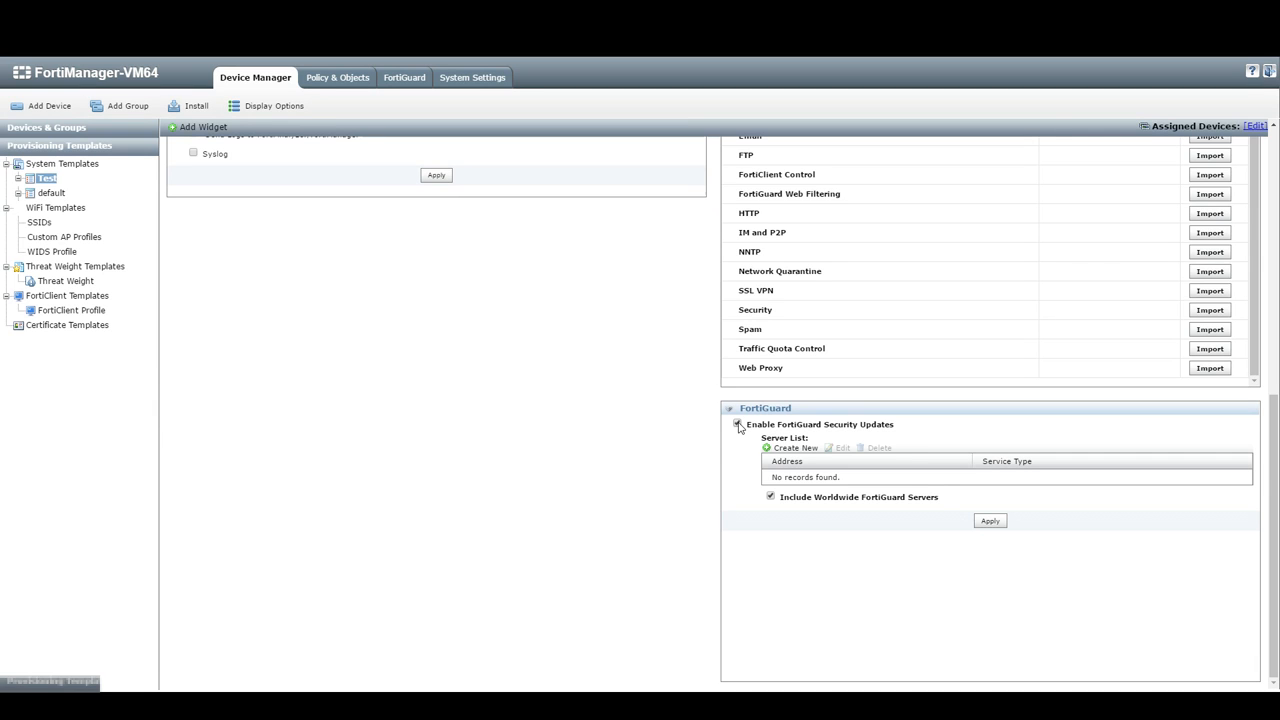
click(737, 424)
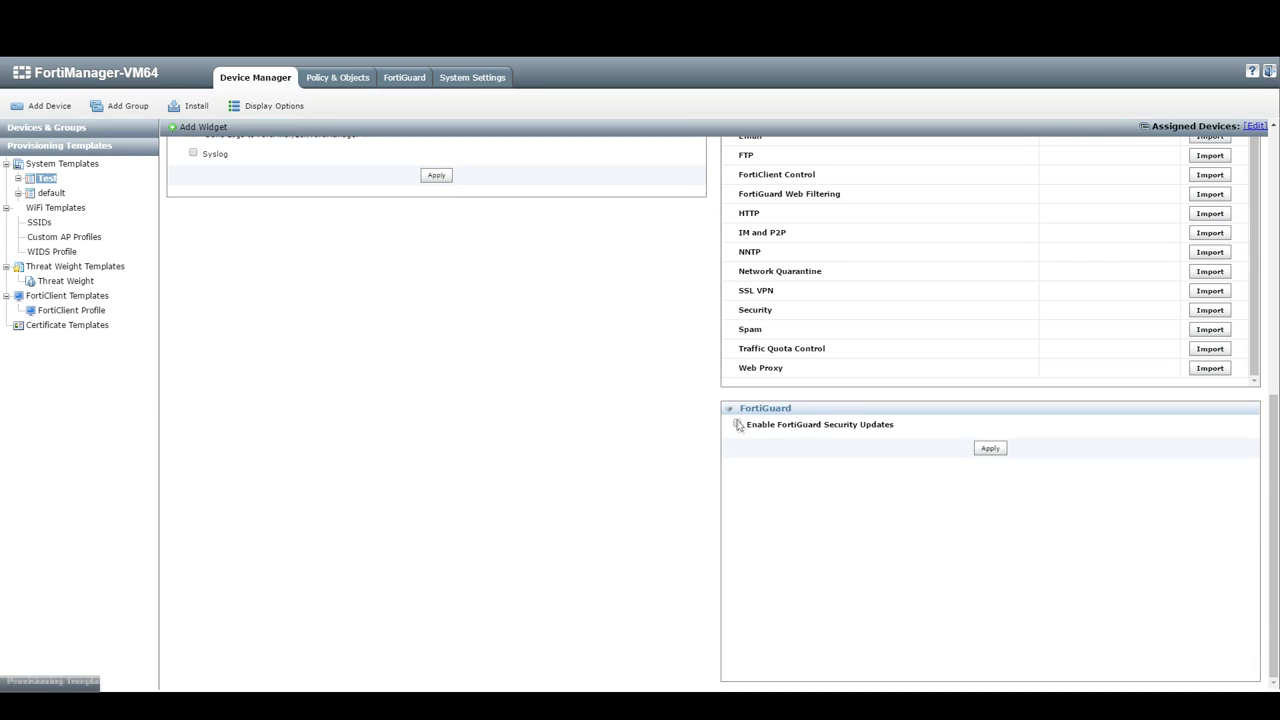
Step: Enable Syslog in Log Settings with server 9.8.7.4 on port 514 and apply
scroll(700, 436, up, 5)
scroll(699, 436, up, 2)
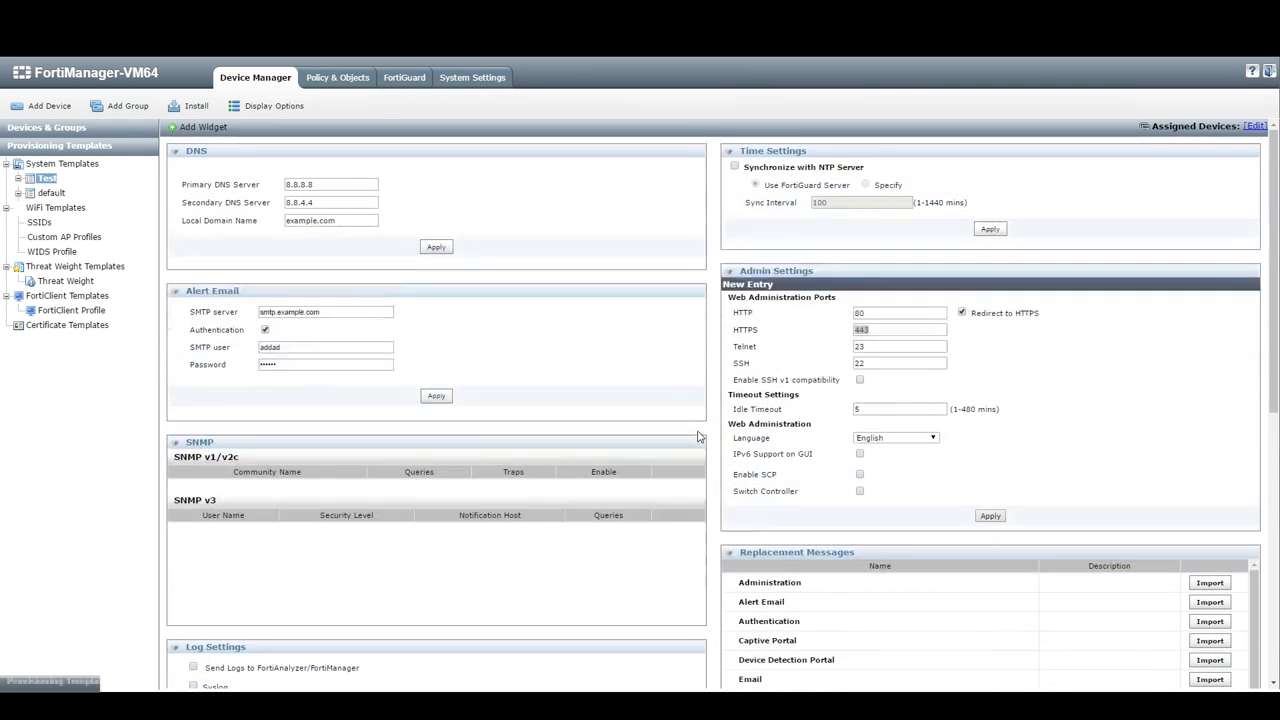
scroll(697, 439, down, 2)
click(214, 488)
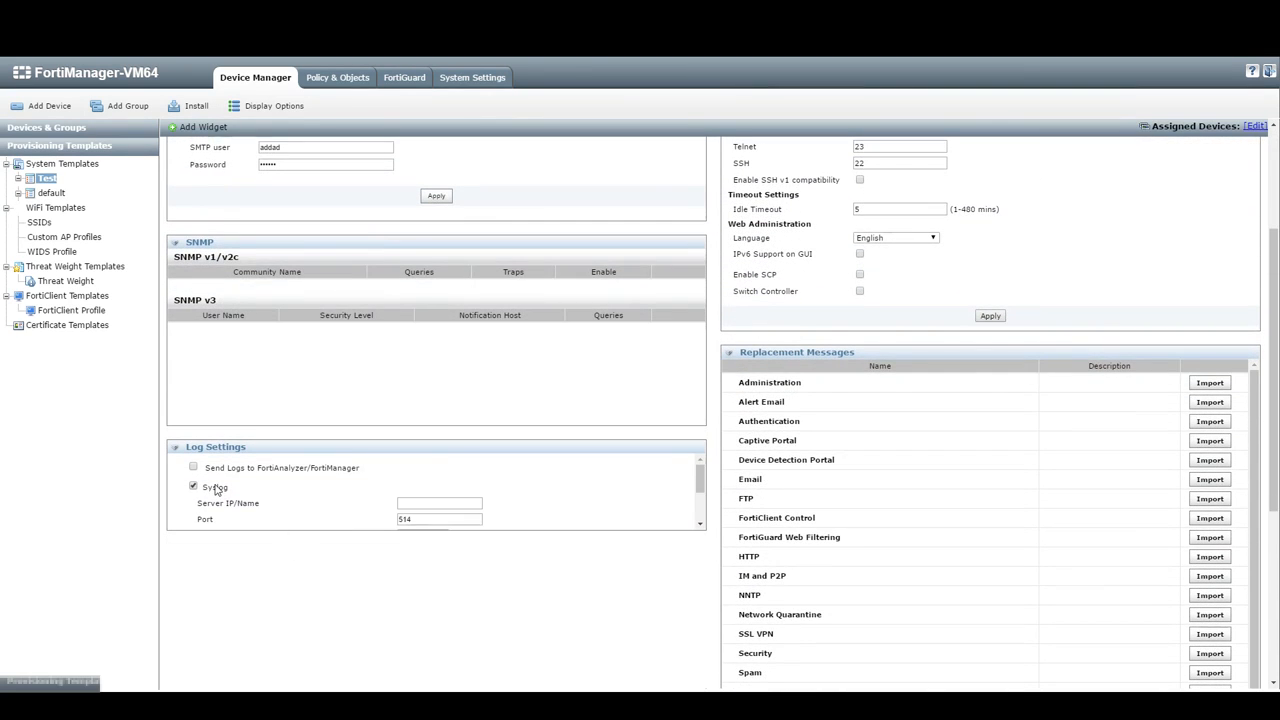
click(435, 503)
text(9.8.7.6)
scroll(436, 503, down, 1)
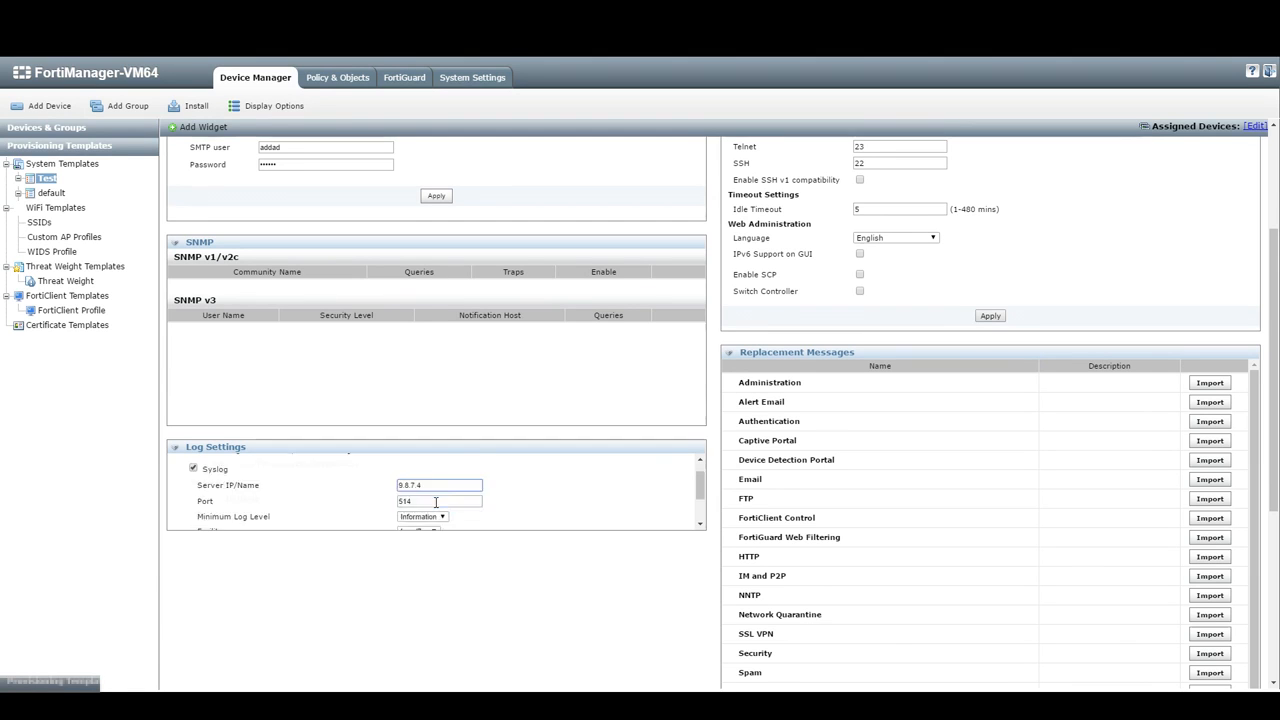
click(433, 525)
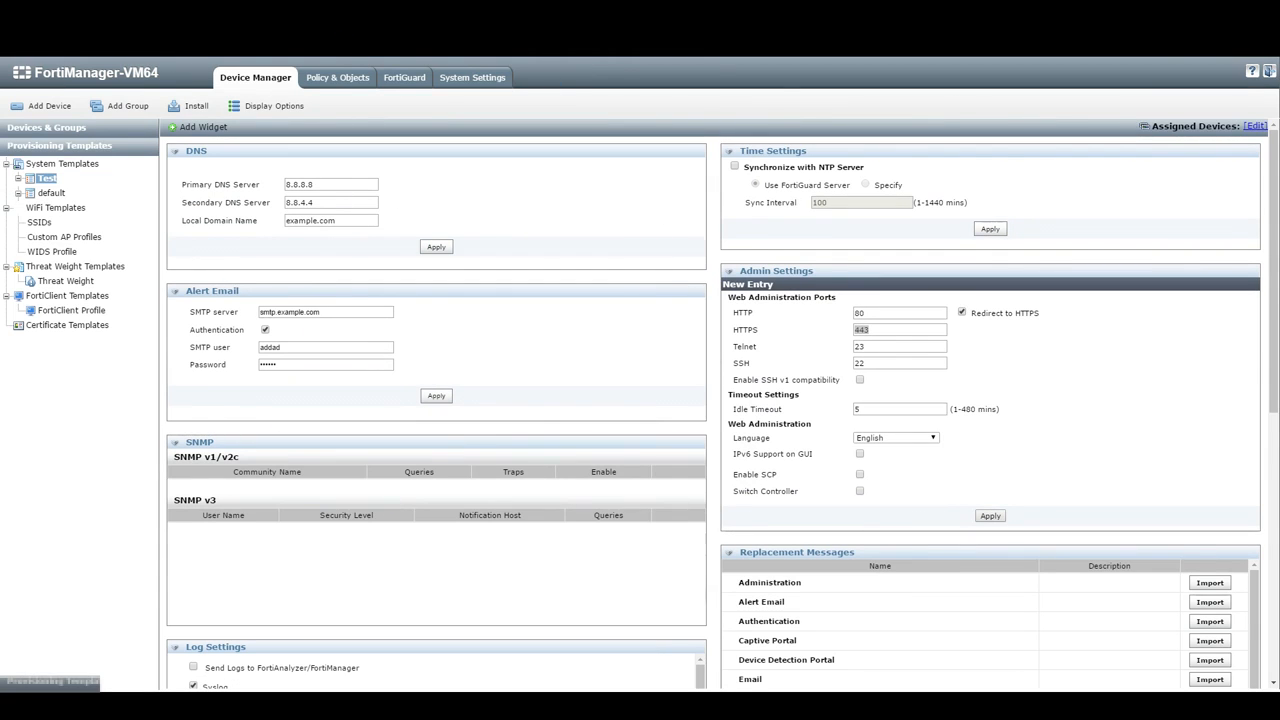
Step: Assign FortiGate-VM64 as a device of the Test template
click(1255, 127)
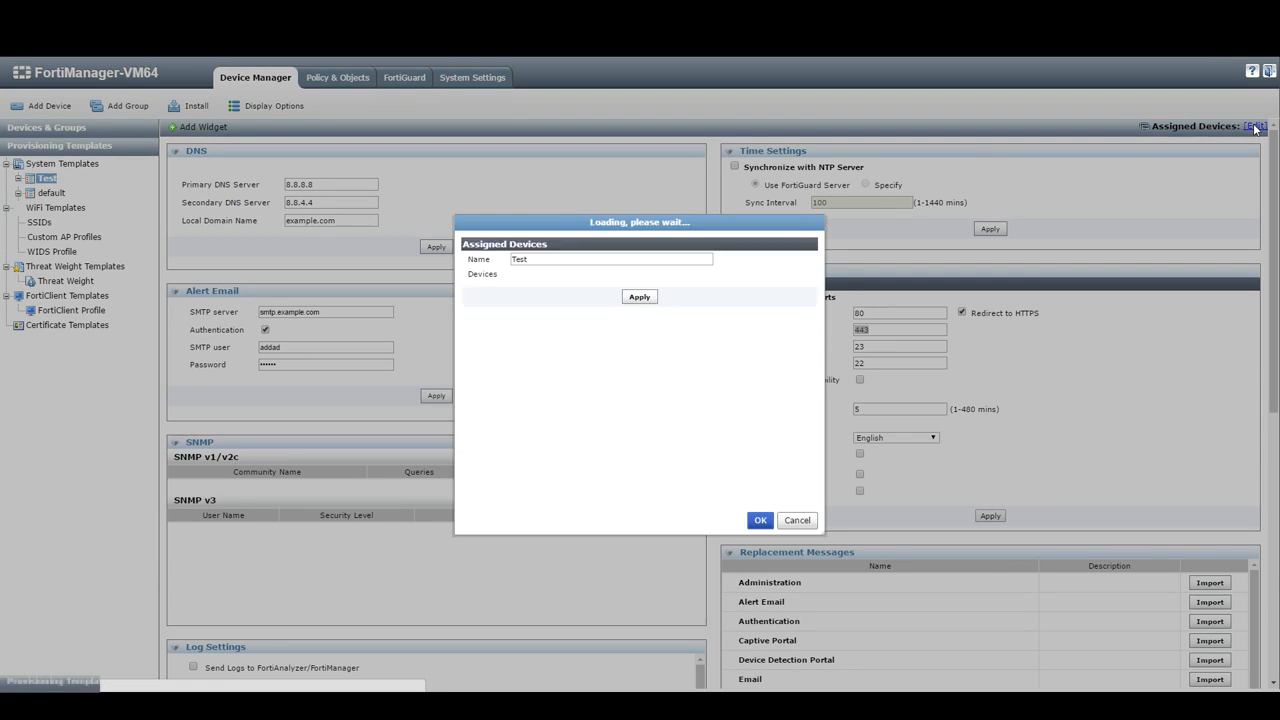
click(600, 264)
click(556, 290)
click(762, 520)
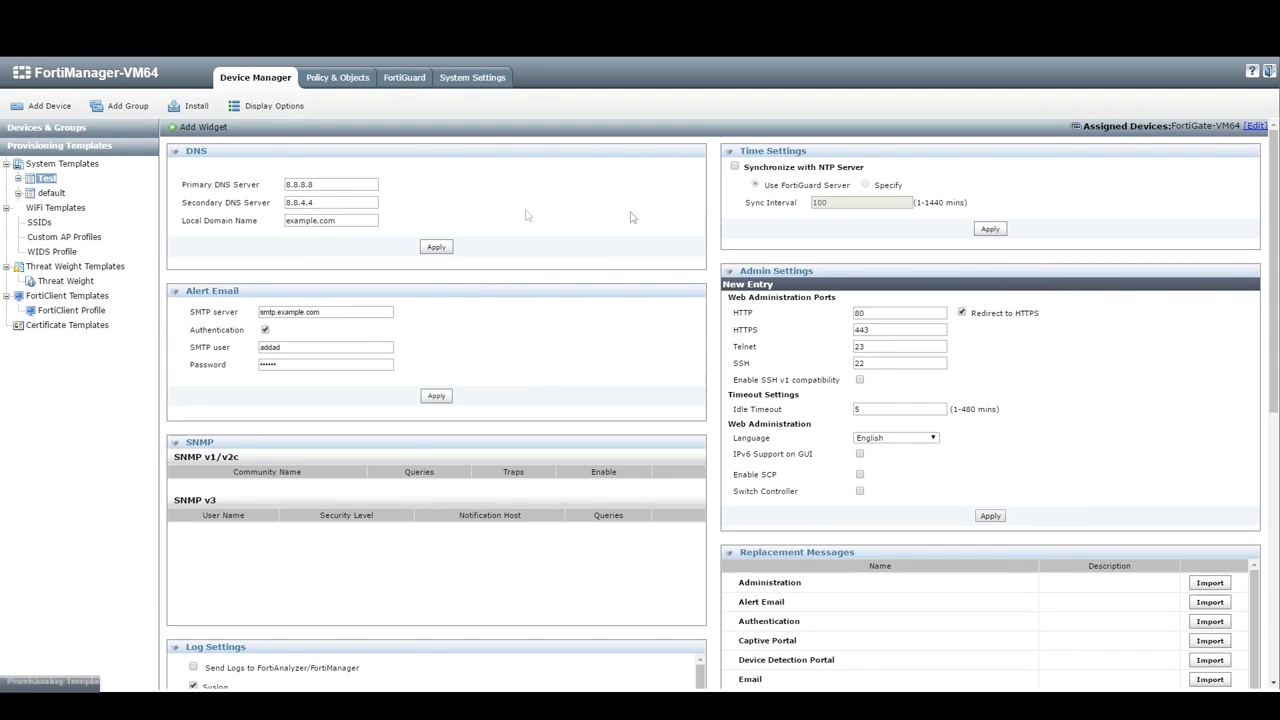
Step: Open the FortiGate-VM64 dashboard and check its system template choice without changing it
click(60, 128)
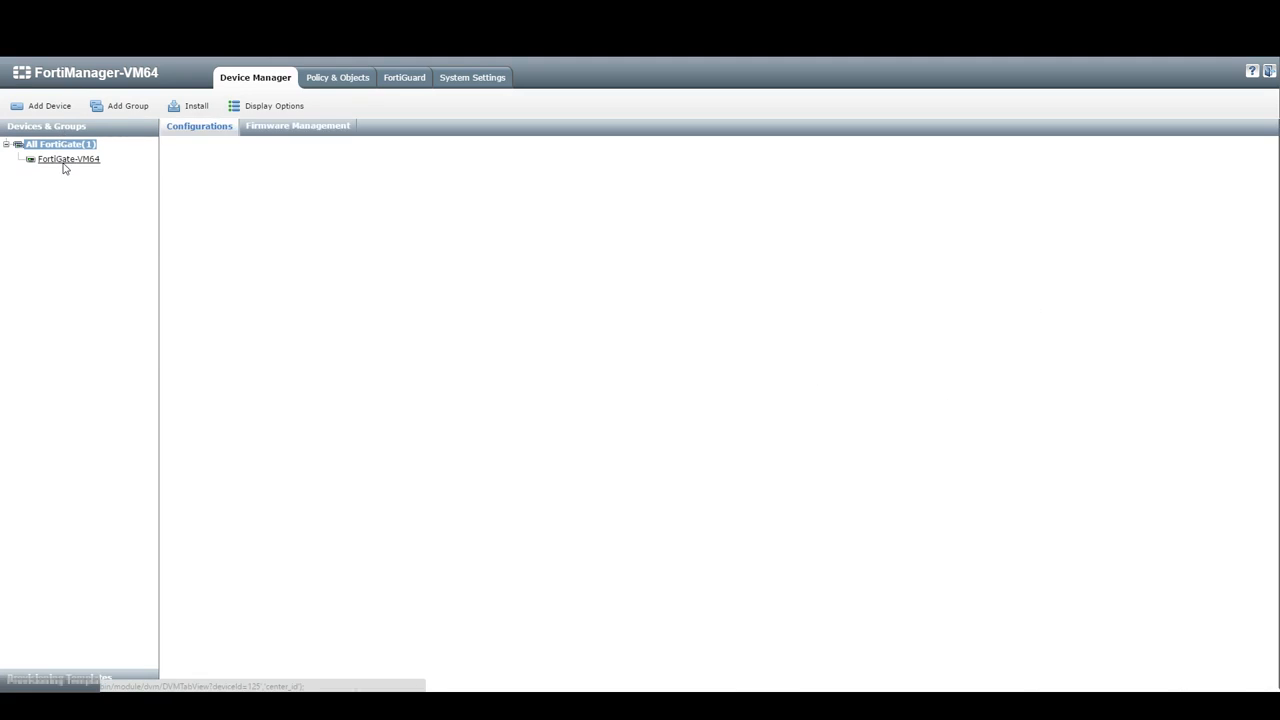
click(61, 162)
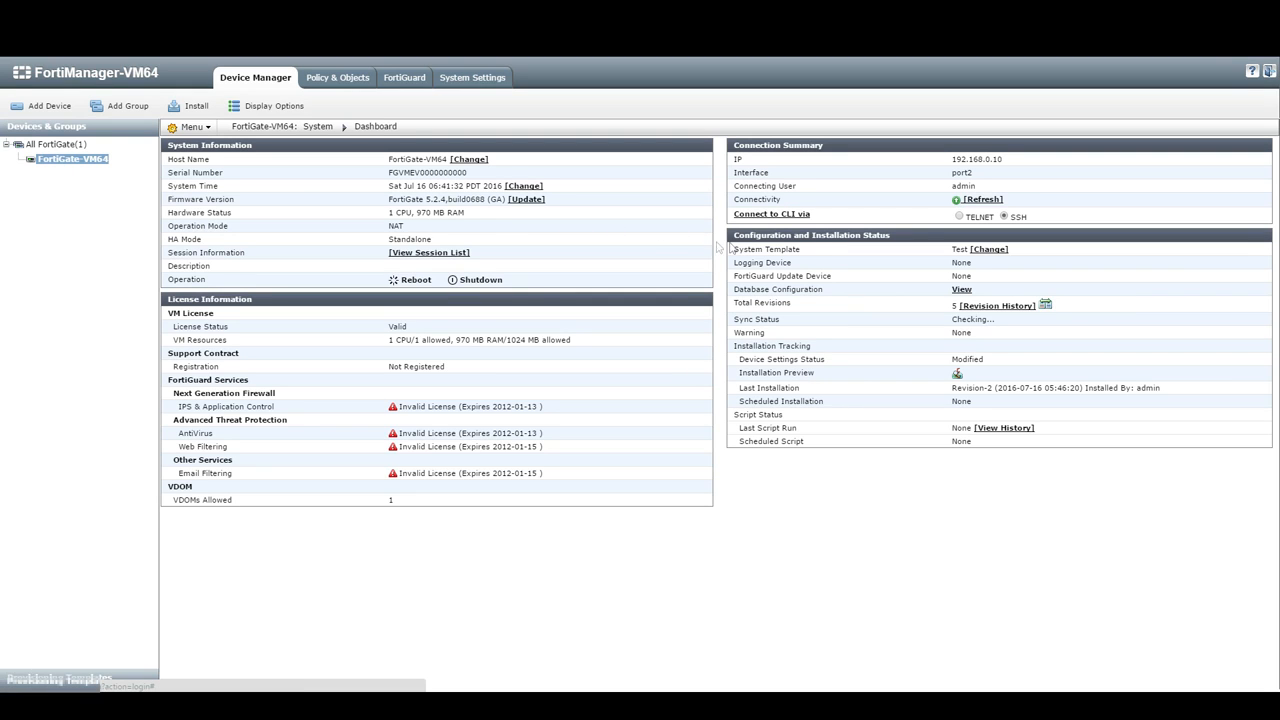
click(987, 250)
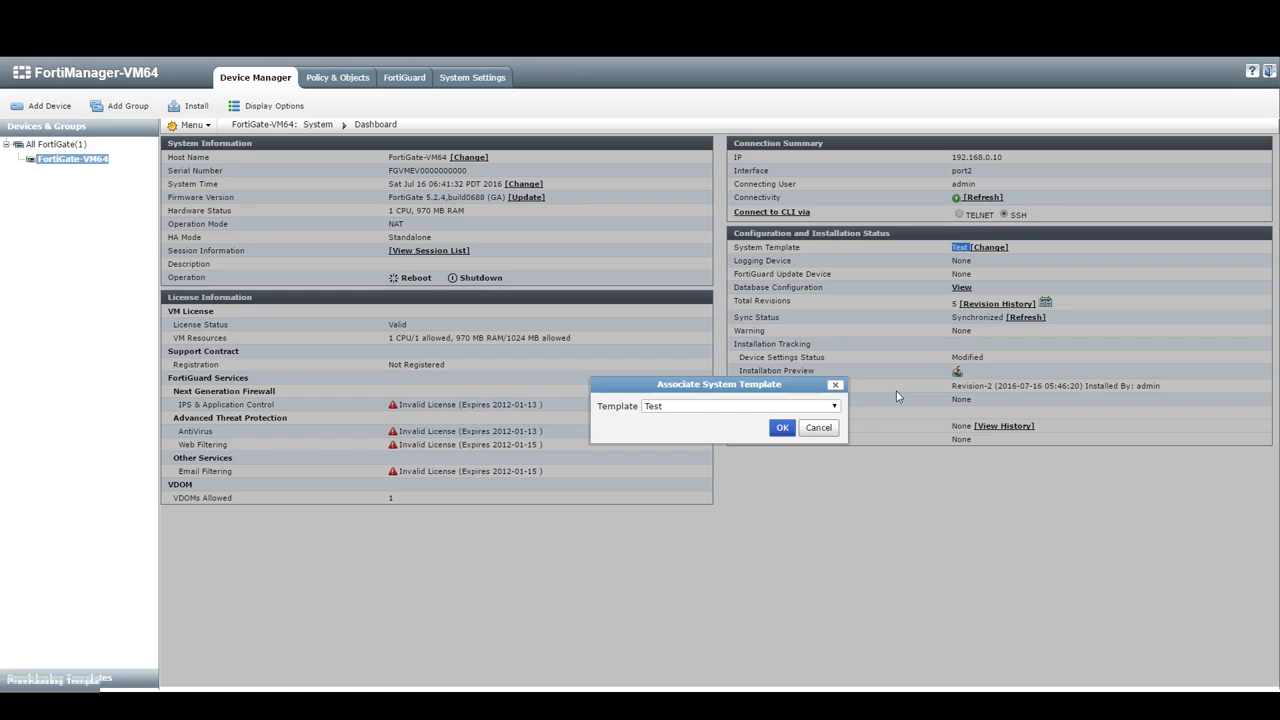
click(757, 440)
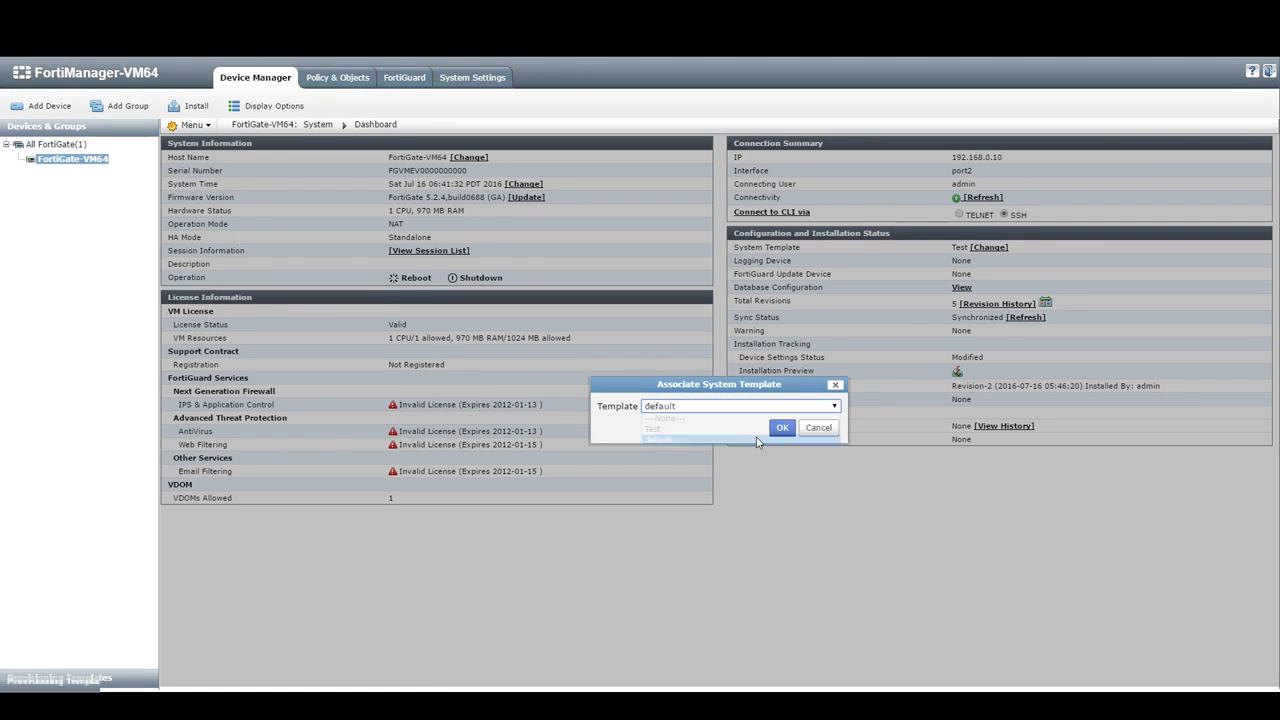
click(818, 427)
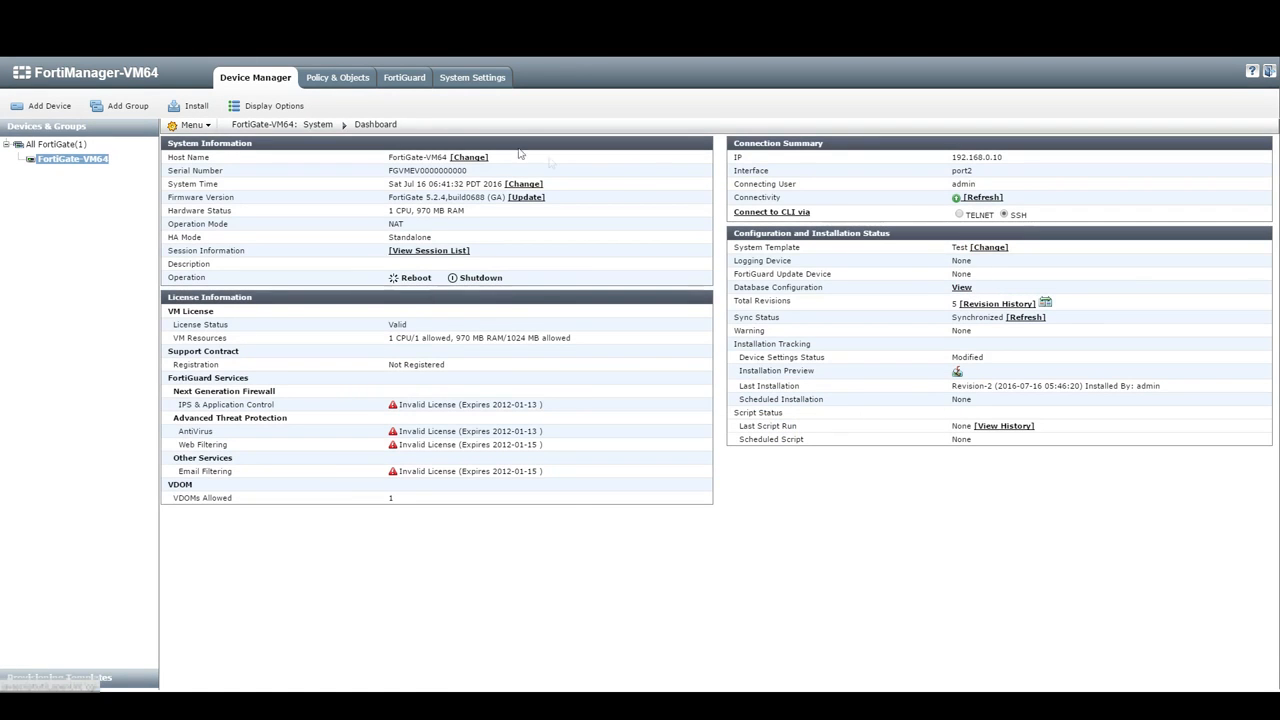
click(190, 106)
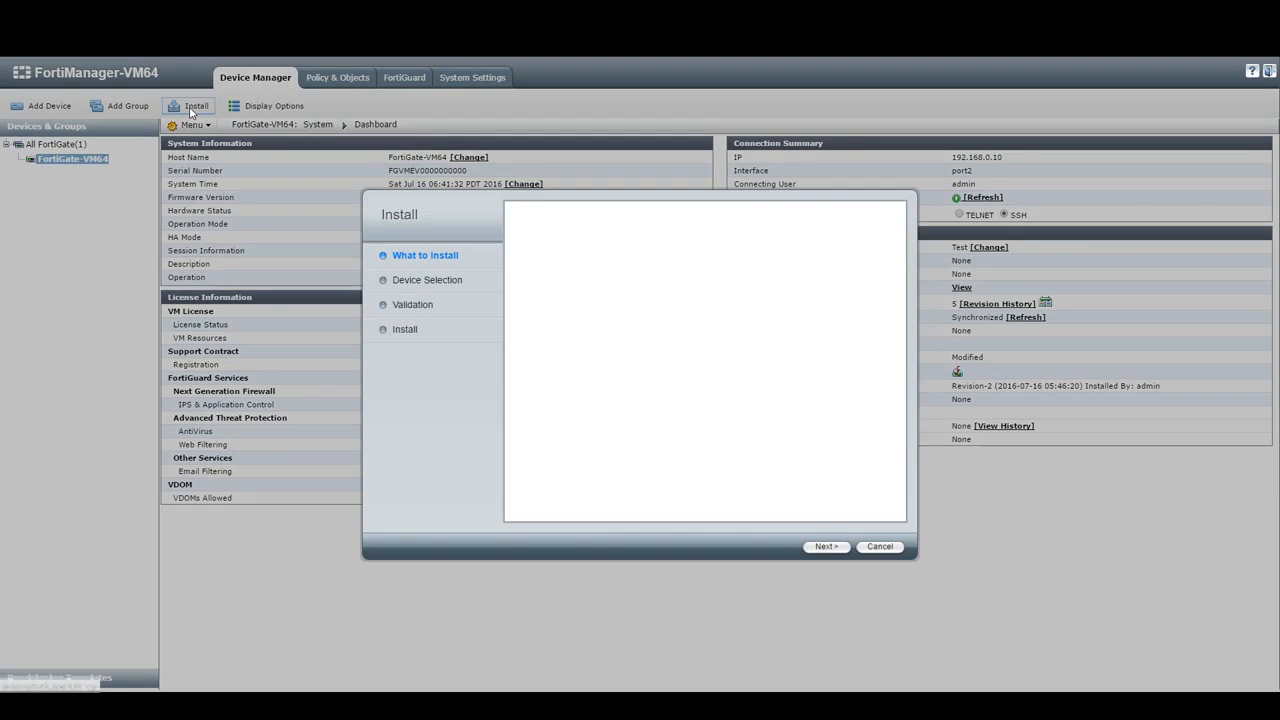
click(826, 547)
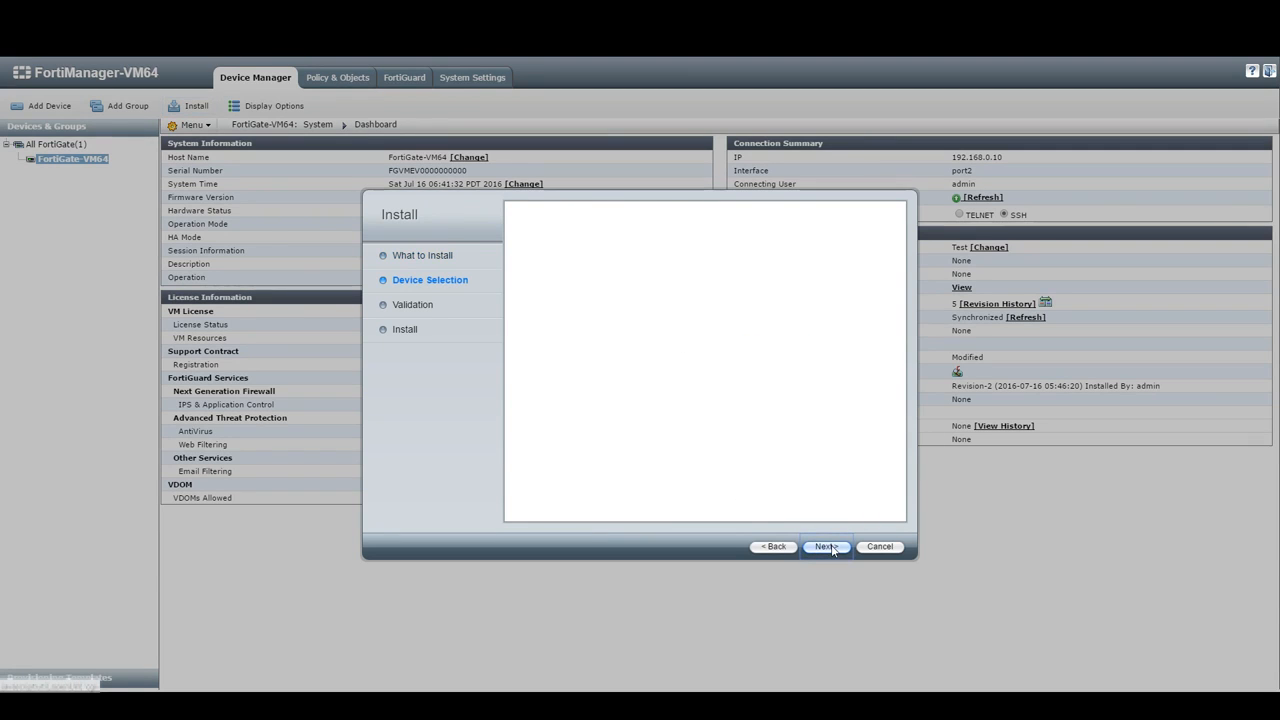
click(820, 547)
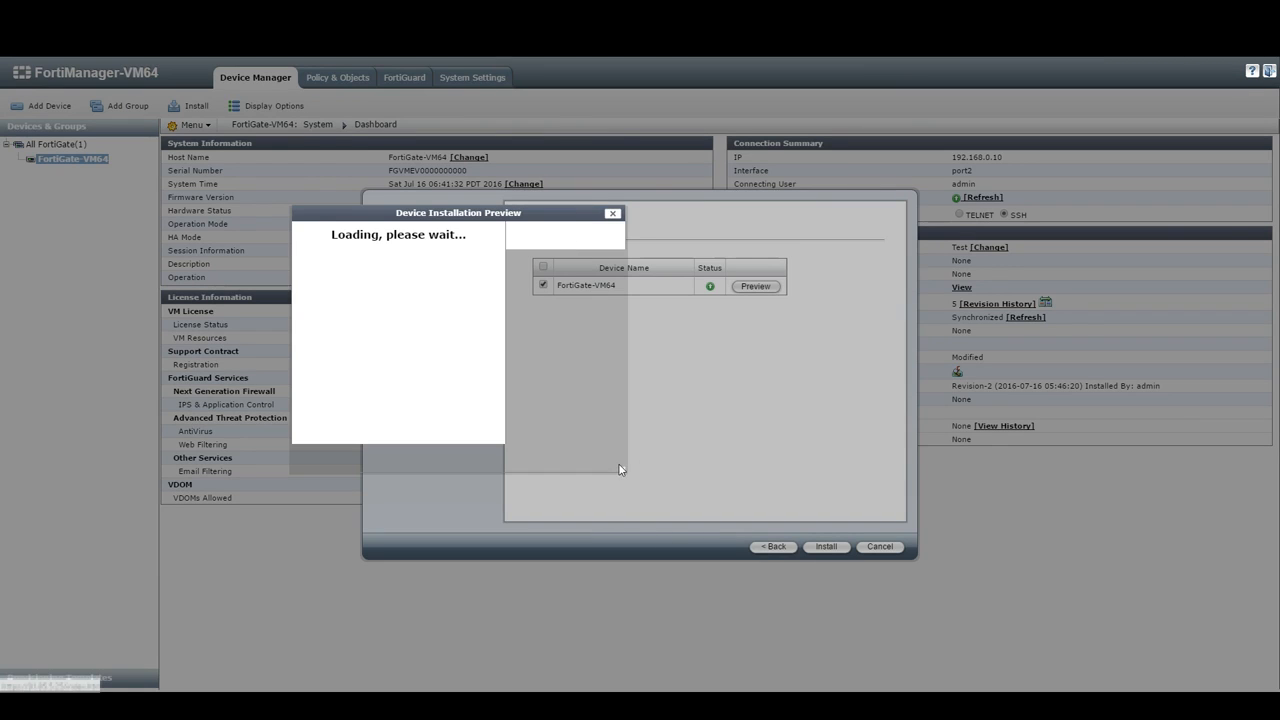
scroll(313, 297, down, 2)
scroll(313, 297, up, 3)
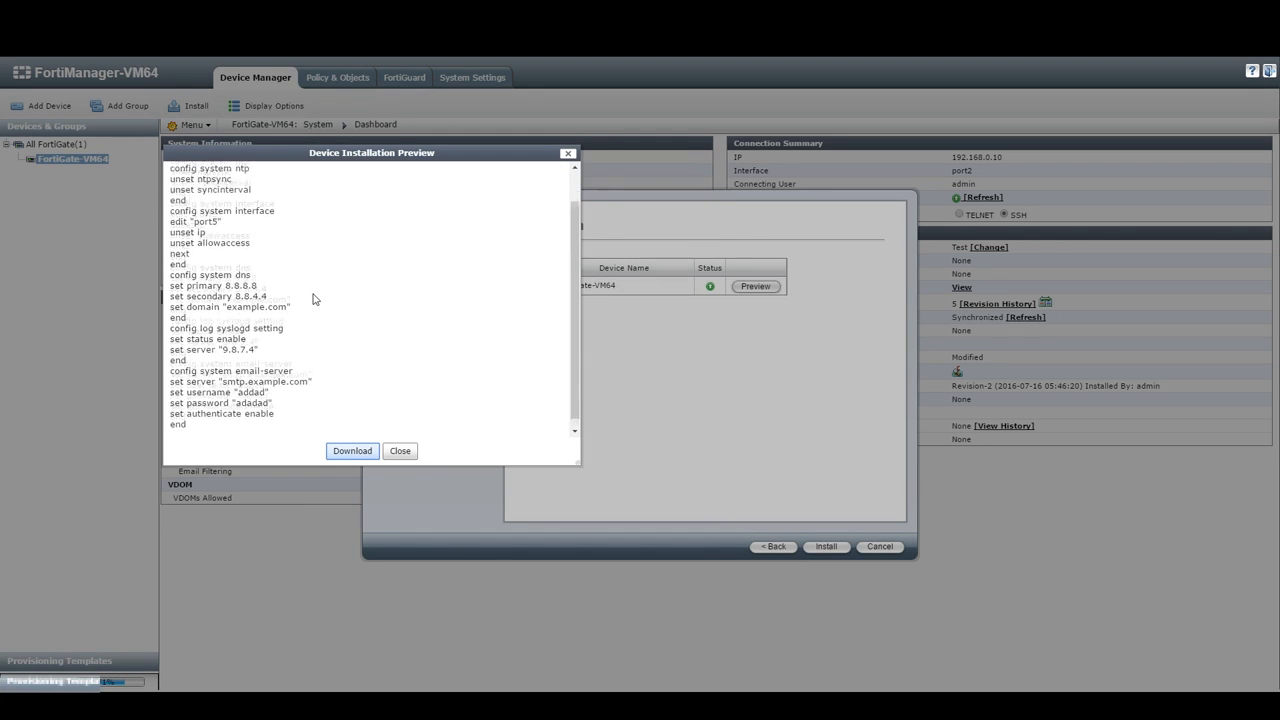
scroll(313, 297, down, 2)
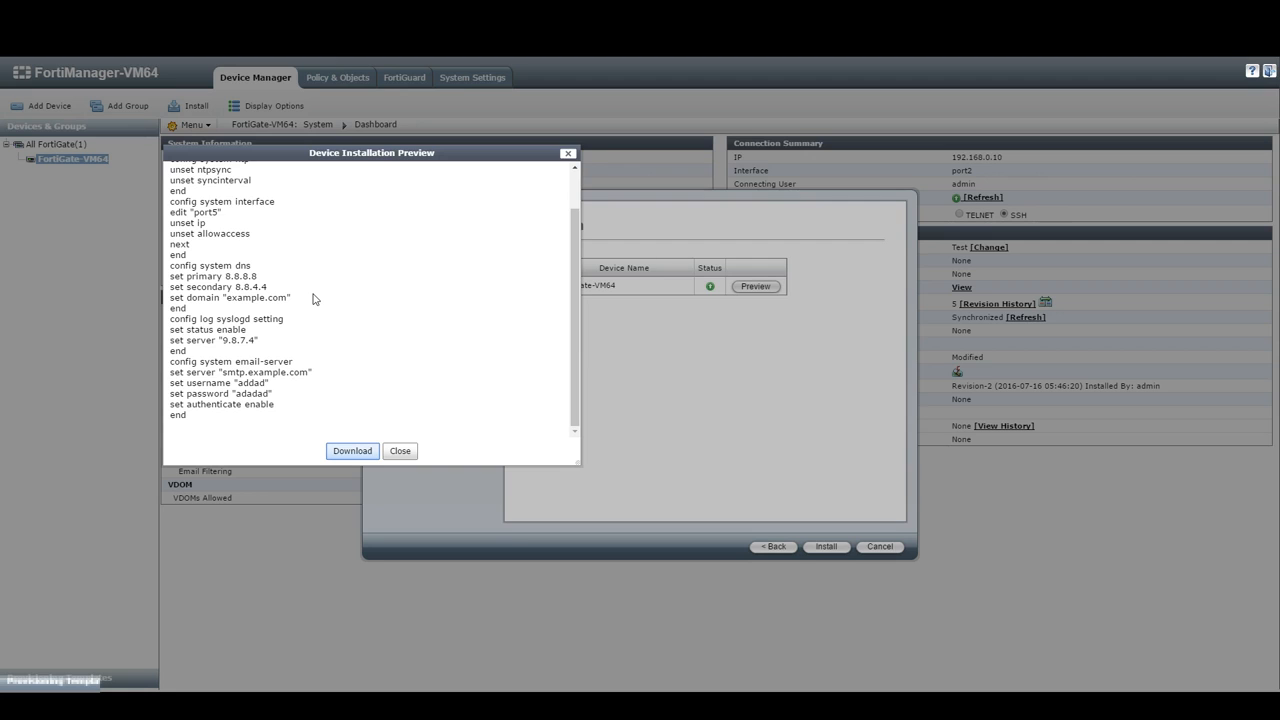
click(568, 156)
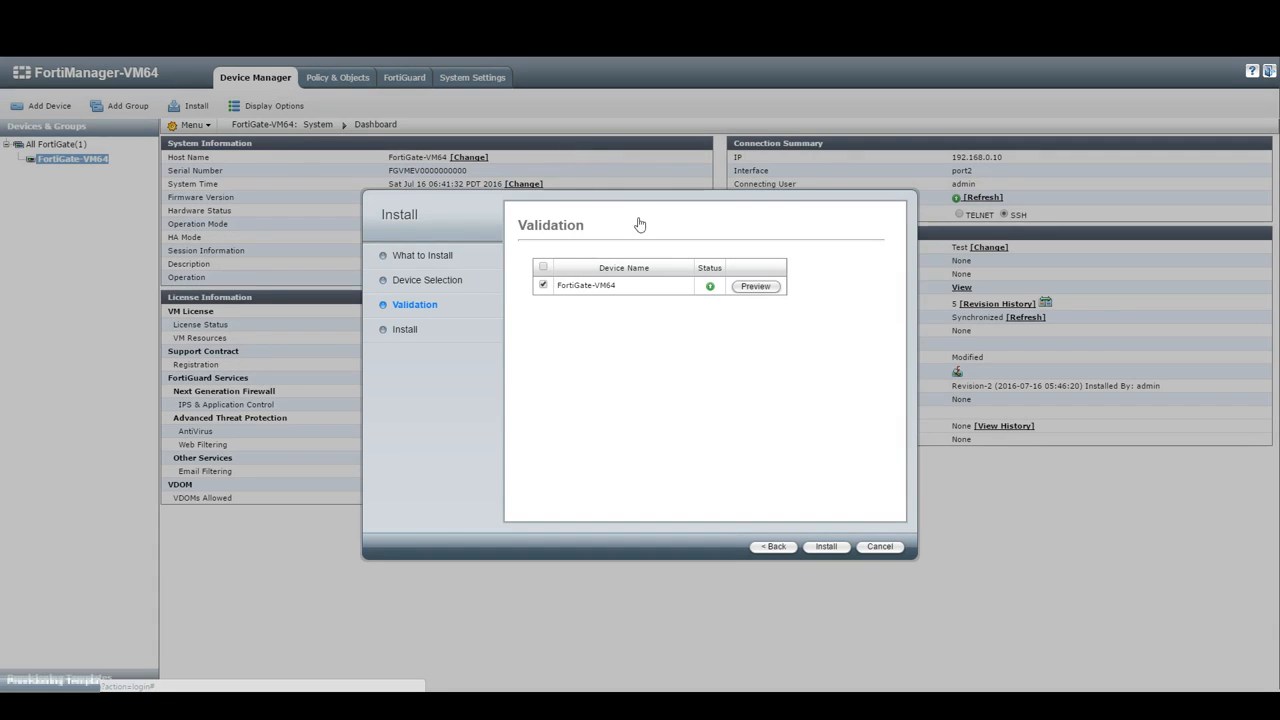
click(880, 546)
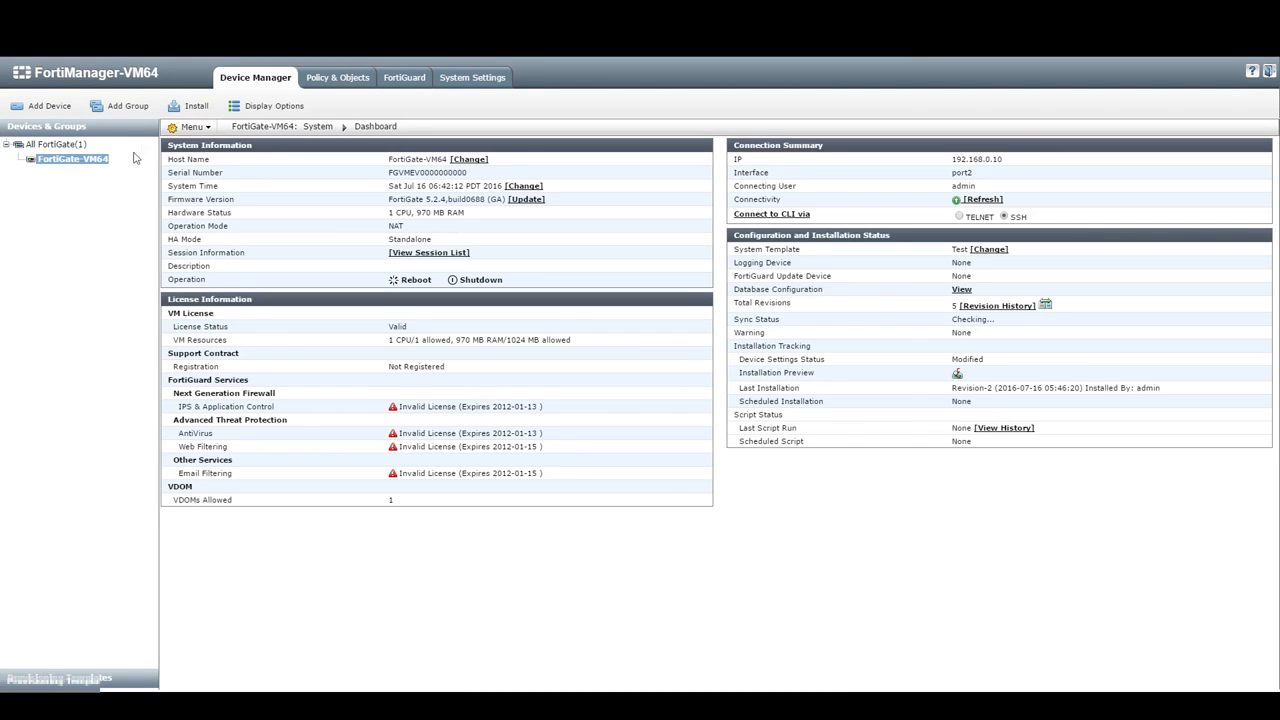
Step: Launch the Add Device wizard at its Login step
click(42, 107)
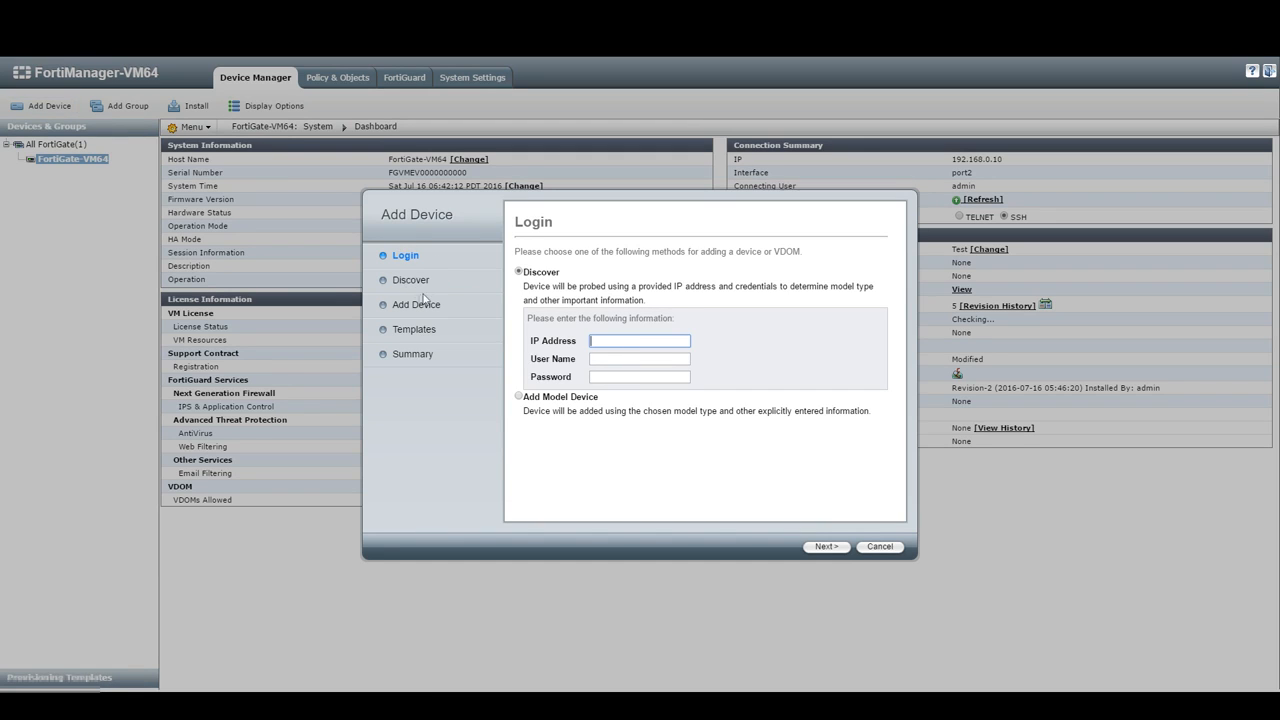
double_click(367, 336)
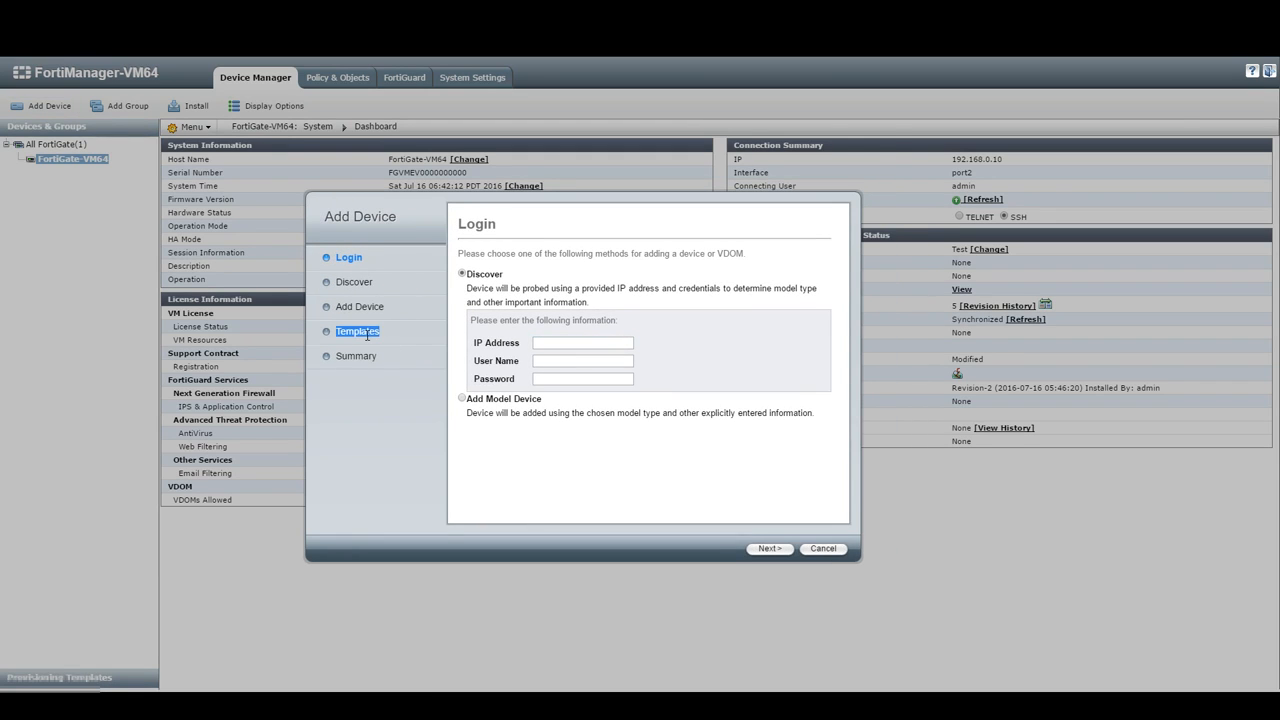